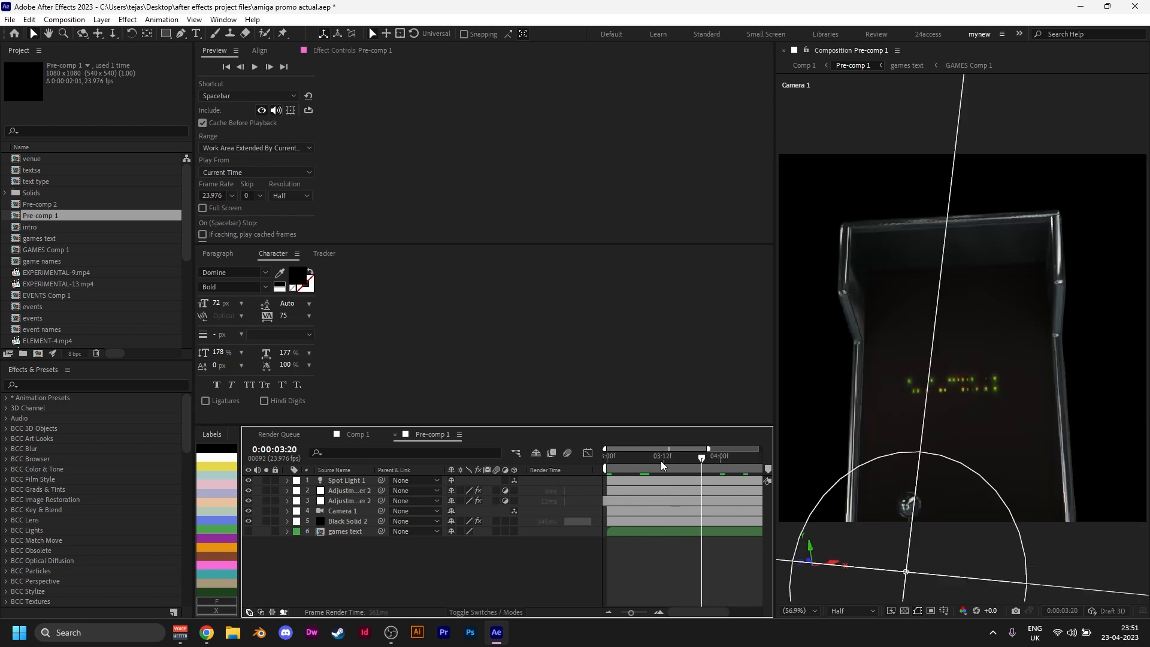
Step: Play back the arcade cabinet animation in Pre-comp 1 and review the effects on its adjustment layers
{"action": "key", "text": "space"}
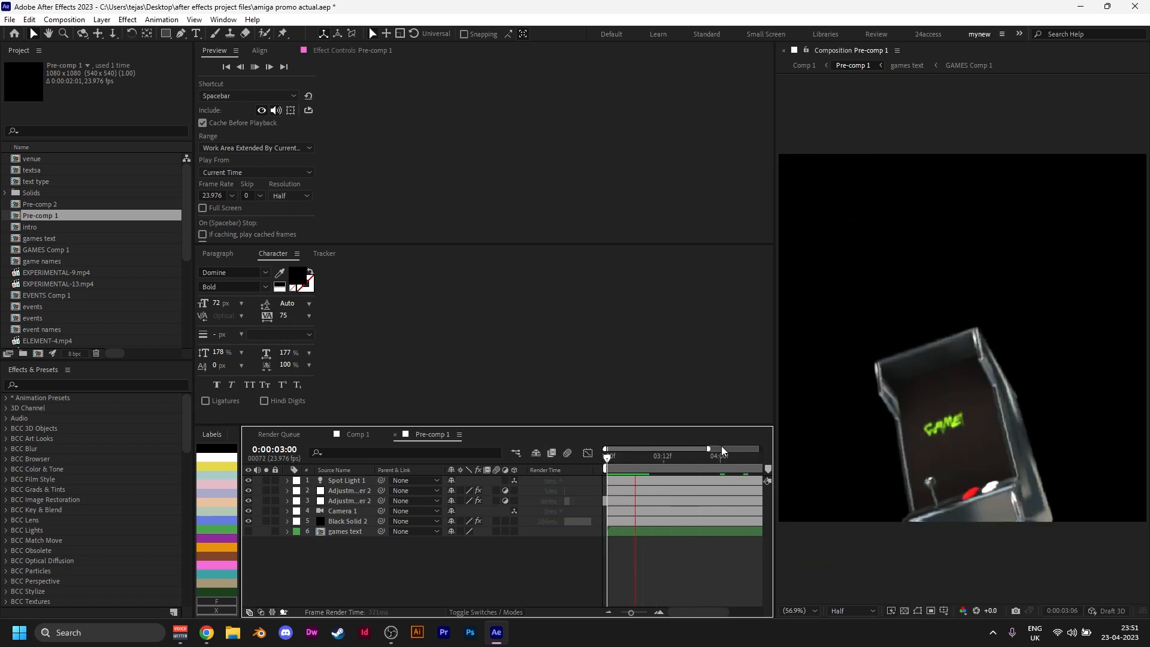
{"action": "scroll", "coordinate": [699, 527], "scroll_direction": "down", "scroll_amount": 2}
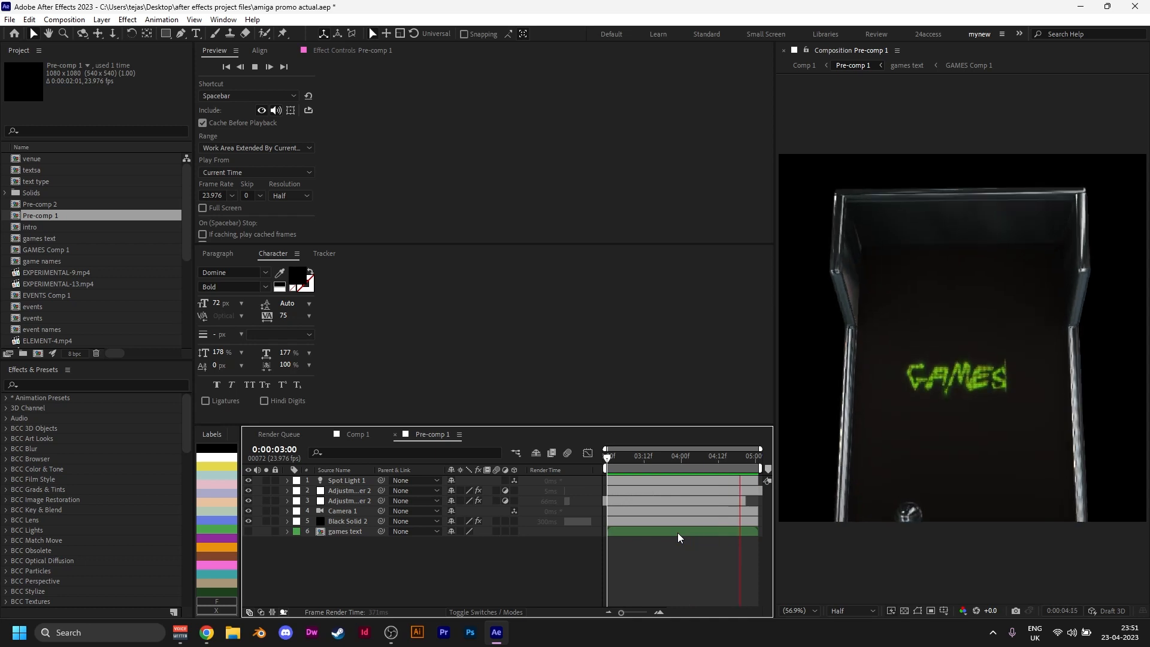
{"action": "left_click", "coordinate": [629, 461]}
{"action": "left_click", "coordinate": [616, 499]}
{"action": "left_click", "coordinate": [618, 490]}
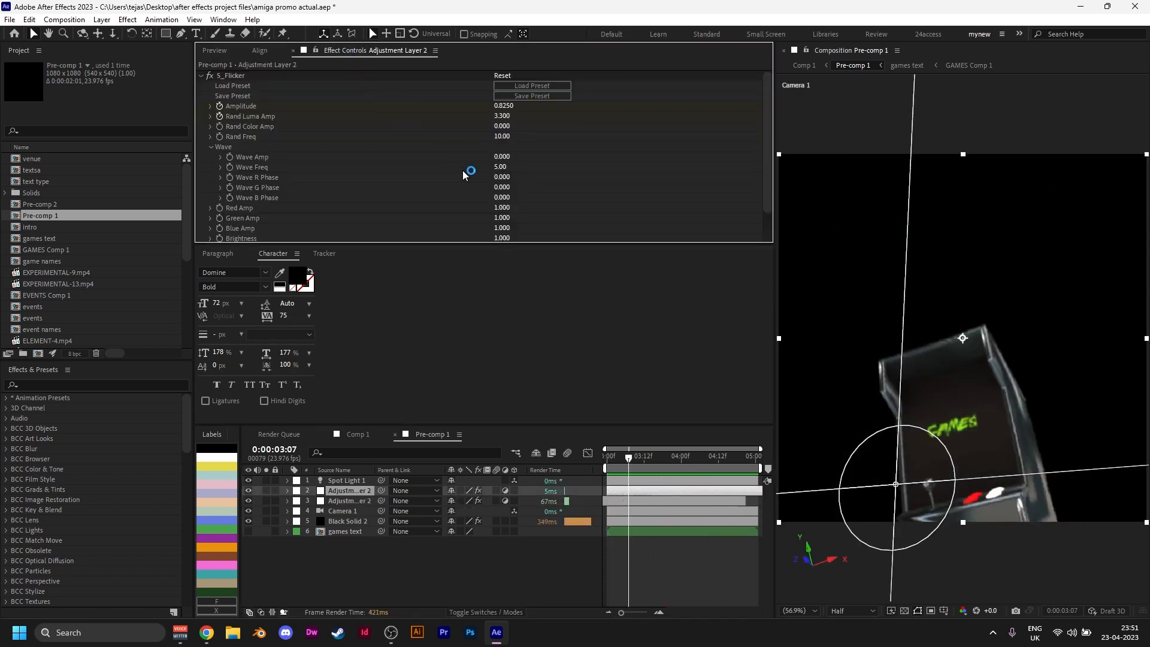
{"action": "scroll", "coordinate": [434, 161], "scroll_direction": "down", "scroll_amount": 1}
{"action": "left_click", "coordinate": [634, 502]}
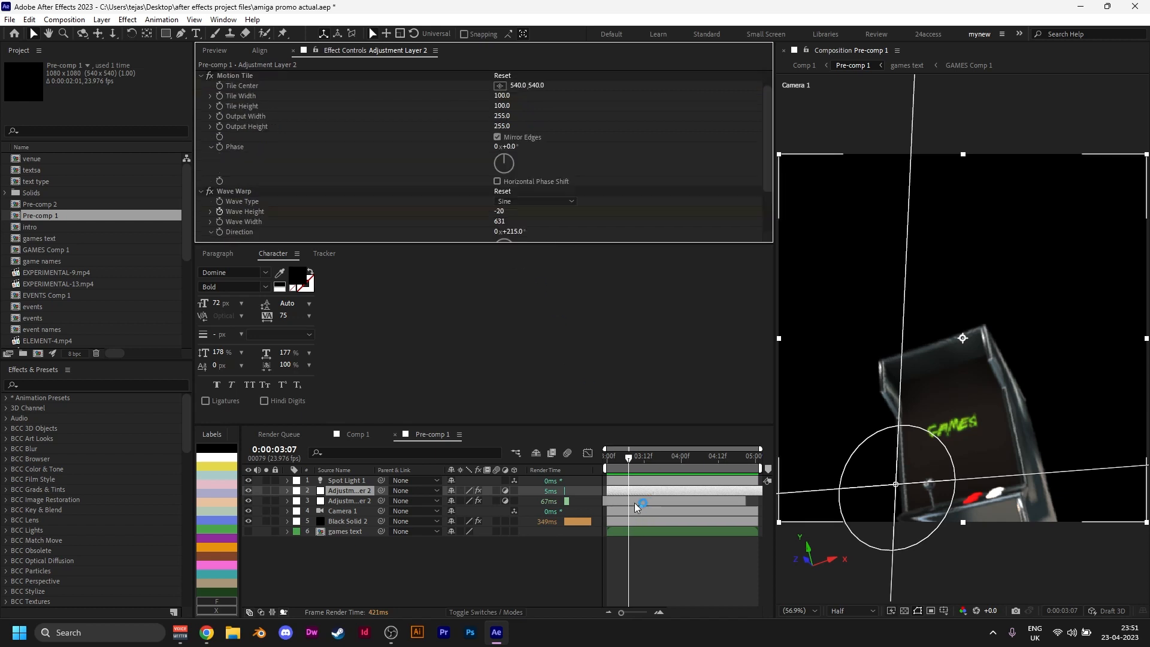
Step: Inspect the Element effect on Black Solid 2 and scrub through the cabinet animation
{"action": "left_click", "coordinate": [632, 510]}
{"action": "key", "text": "="}
{"action": "mouse_move", "coordinate": [666, 461]}
{"action": "left_mouse_down"}
{"action": "mouse_move", "coordinate": [742, 462]}
{"action": "mouse_move", "coordinate": [613, 461]}
{"action": "mouse_move", "coordinate": [776, 457]}
{"action": "mouse_move", "coordinate": [667, 457]}
{"action": "mouse_move", "coordinate": [711, 458]}
{"action": "mouse_move", "coordinate": [685, 458]}
{"action": "left_mouse_up"}
{"action": "left_click", "coordinate": [689, 520]}
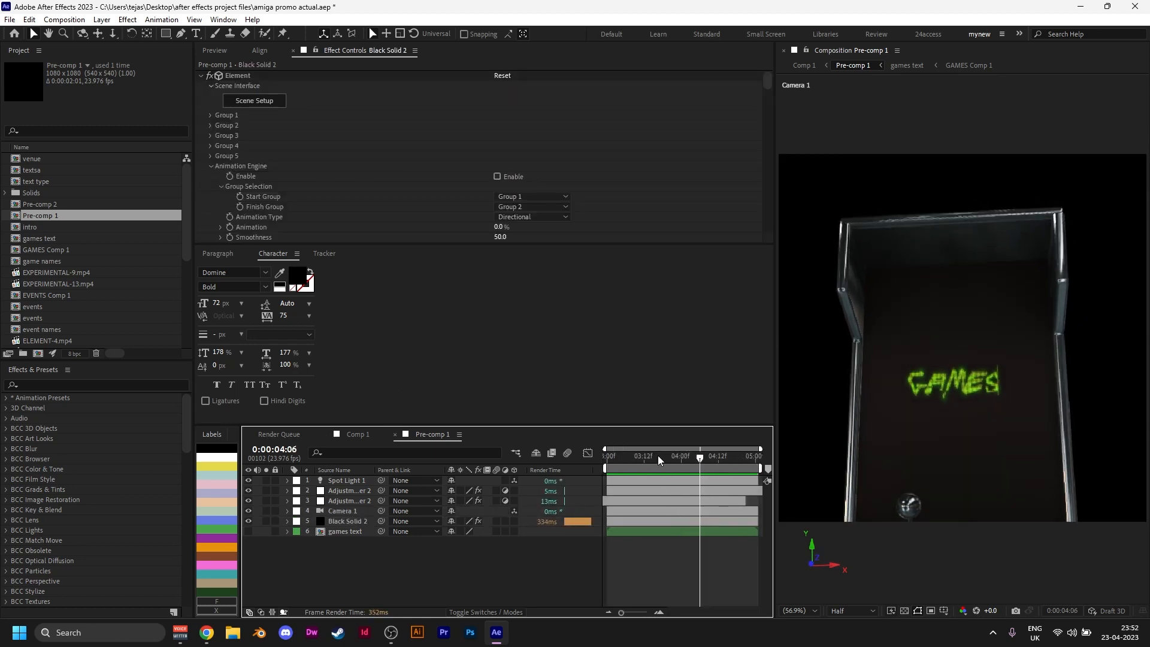
{"action": "left_click", "coordinate": [657, 456]}
{"action": "mouse_move", "coordinate": [659, 457]}
{"action": "left_mouse_down"}
{"action": "mouse_move", "coordinate": [707, 458]}
{"action": "mouse_move", "coordinate": [640, 461]}
{"action": "left_mouse_up"}
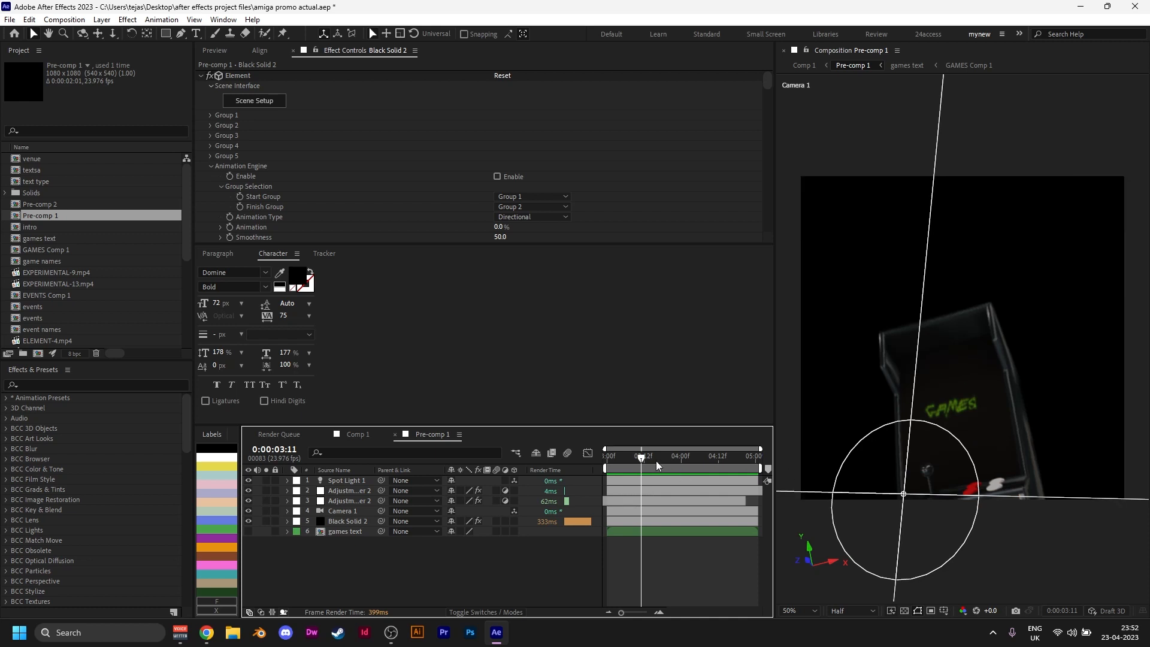
{"action": "left_click", "coordinate": [681, 458]}
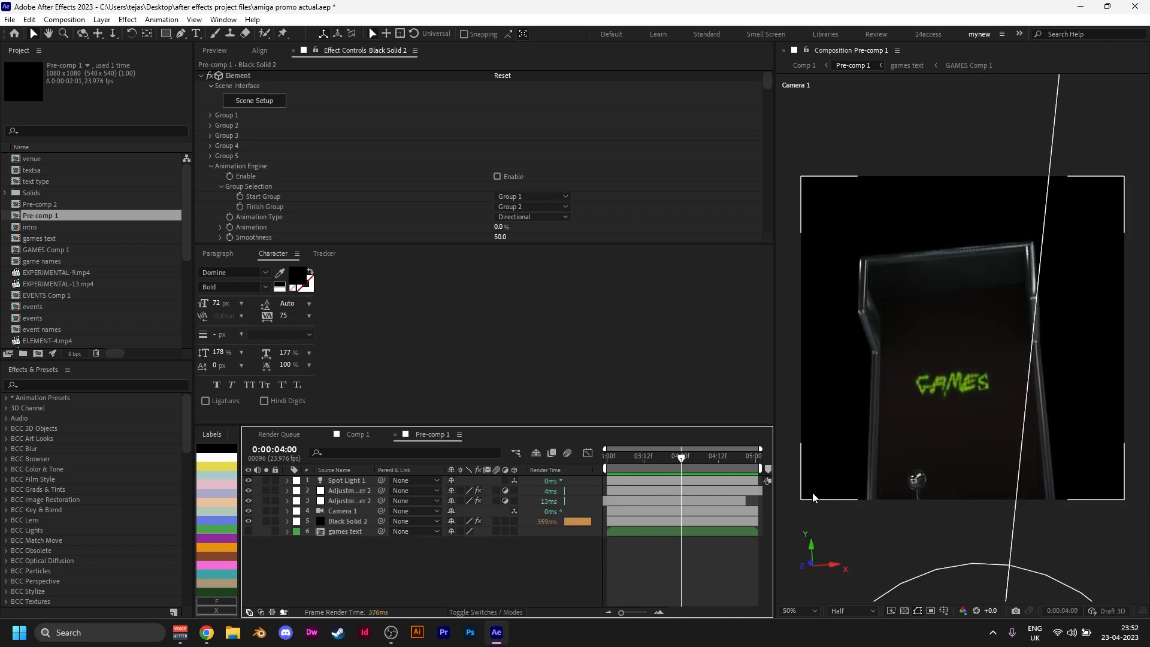
Step: Open the games text composition and add a full-frame yellow solid
{"action": "double_click", "coordinate": [694, 532]}
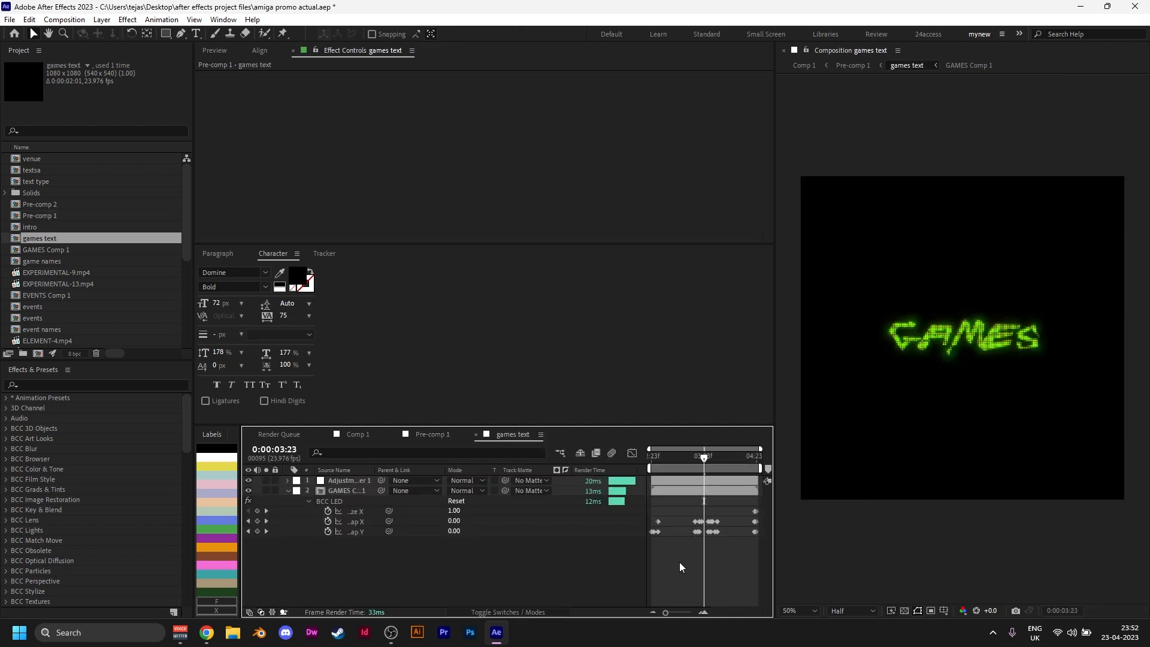
{"action": "right_click", "coordinate": [525, 574]}
{"action": "mouse_move", "coordinate": [574, 423]}
{"action": "left_click", "coordinate": [721, 459]}
{"action": "key", "text": "Return"}
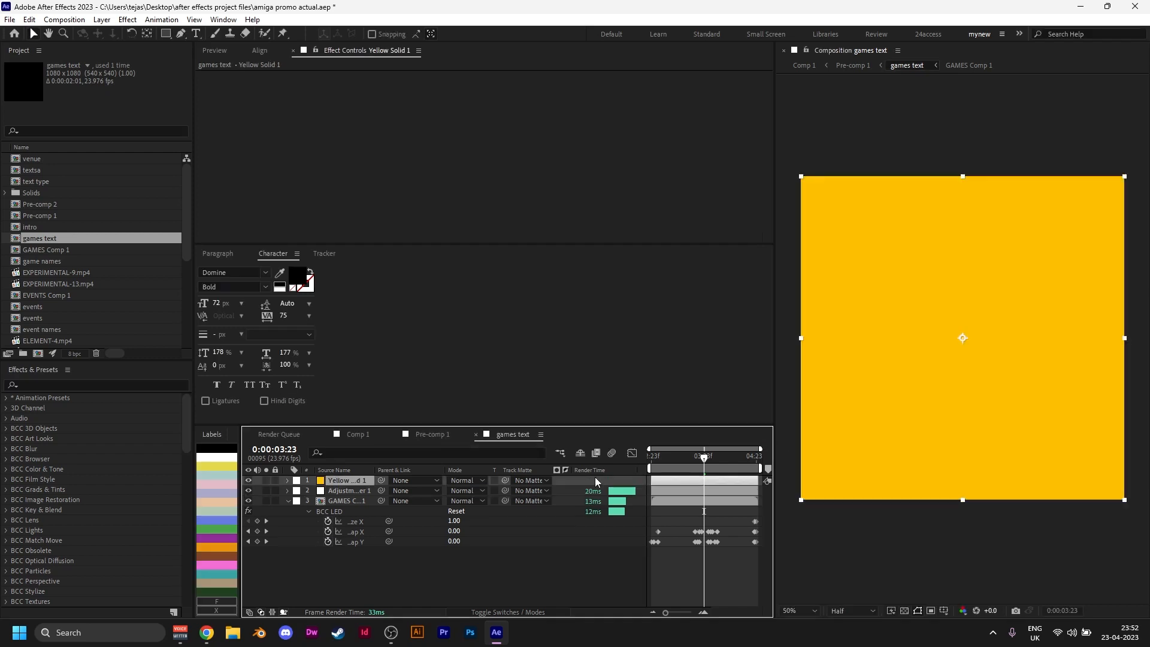
Step: Put the yellow solid beneath the GAMES layer and scale it down to 7%
{"action": "left_click_drag", "start_coordinate": [347, 480], "coordinate": [352, 542]}
{"action": "key", "text": "s"}
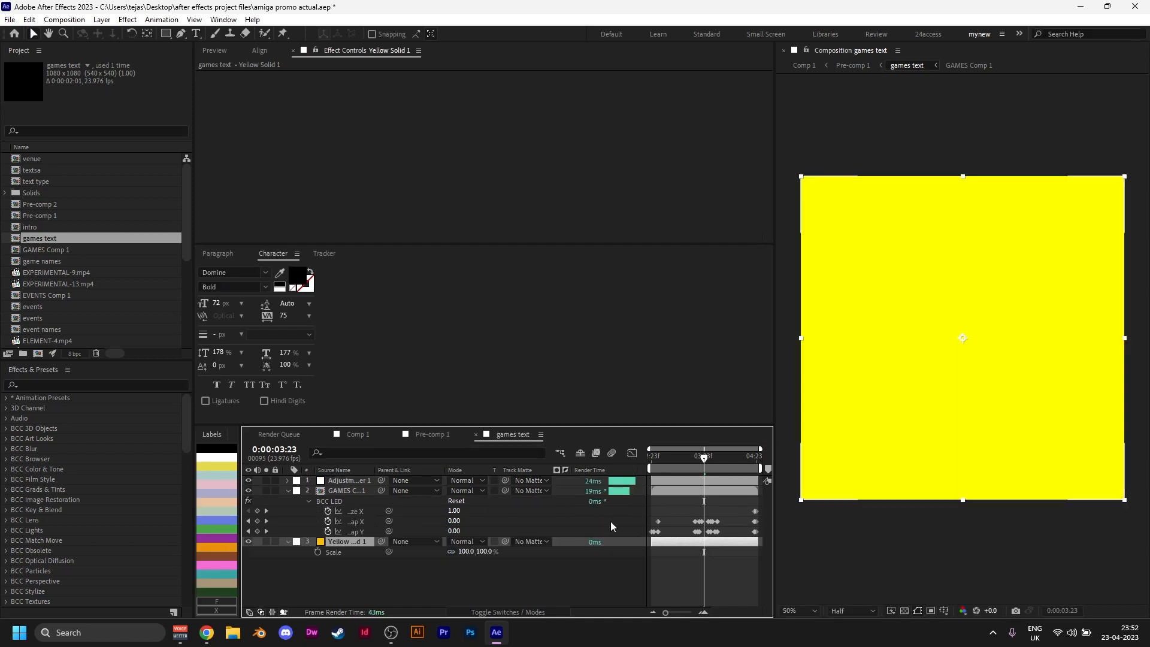
{"action": "left_click_drag", "start_coordinate": [470, 552], "coordinate": [421, 561]}
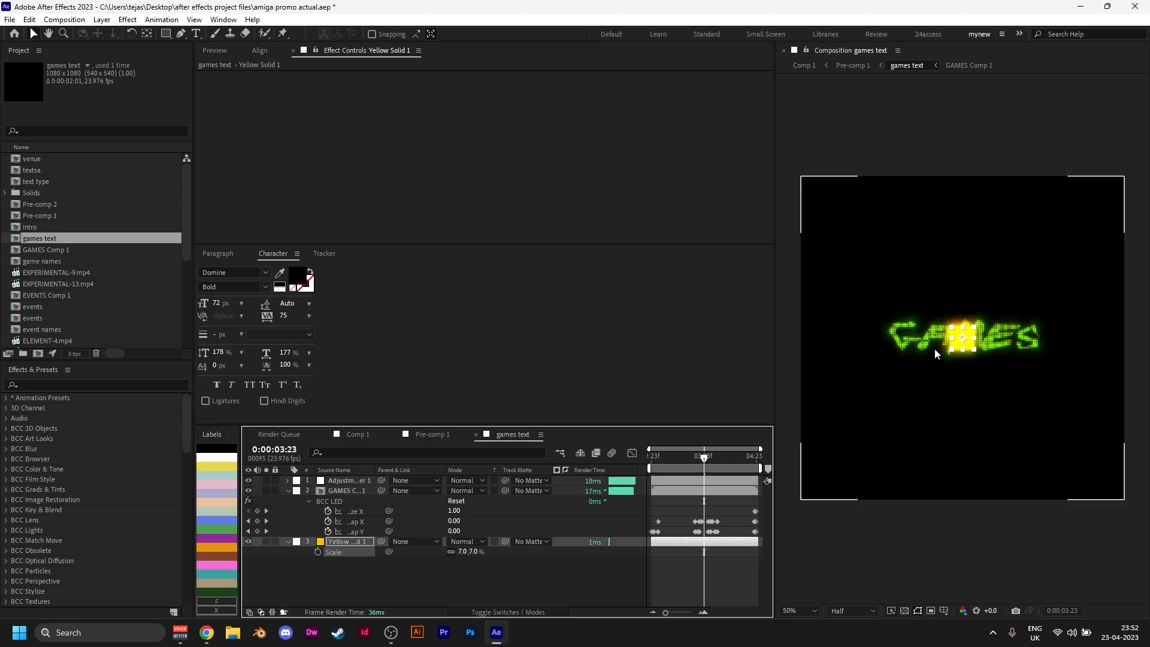
Step: Place the yellow square below left of the GAMES text, with a duplicate above right of it scaled to 2%
{"action": "left_click_drag", "start_coordinate": [962, 345], "coordinate": [1023, 284]}
{"action": "key", "text": "ctrl+d"}
{"action": "key", "text": "s"}
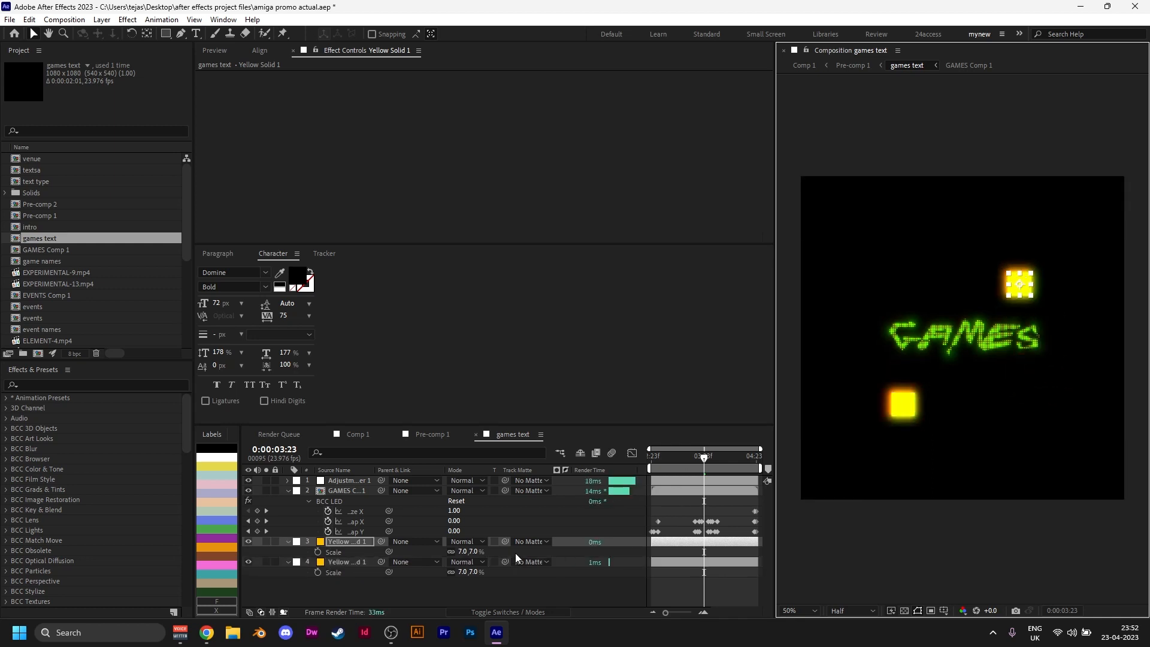
{"action": "left_click_drag", "start_coordinate": [466, 550], "coordinate": [462, 551]}
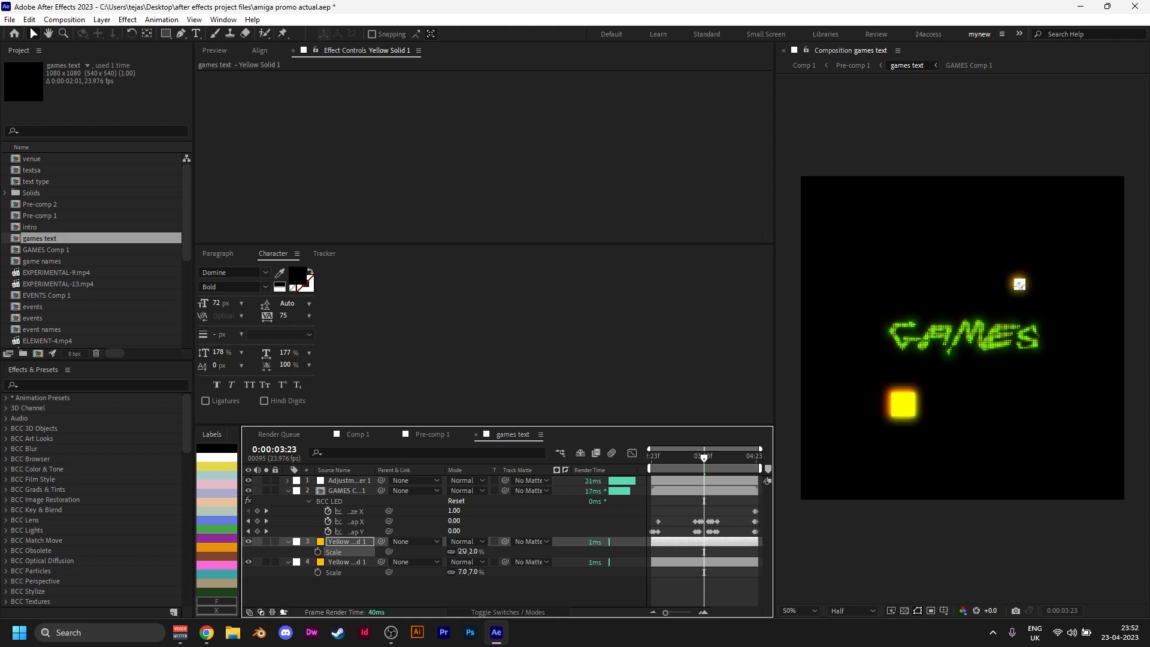
Step: Duplicate the small yellow square and place the copy just below the GAMES text
{"action": "key", "text": "ctrl+d"}
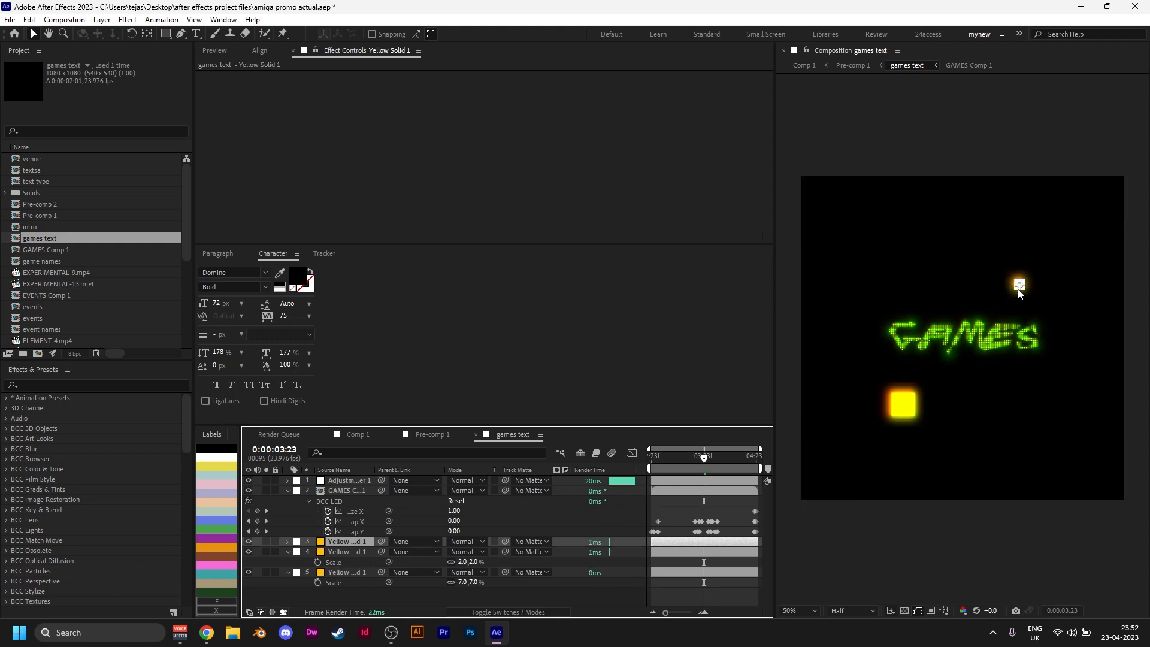
{"action": "left_click_drag", "start_coordinate": [1019, 284], "coordinate": [982, 368]}
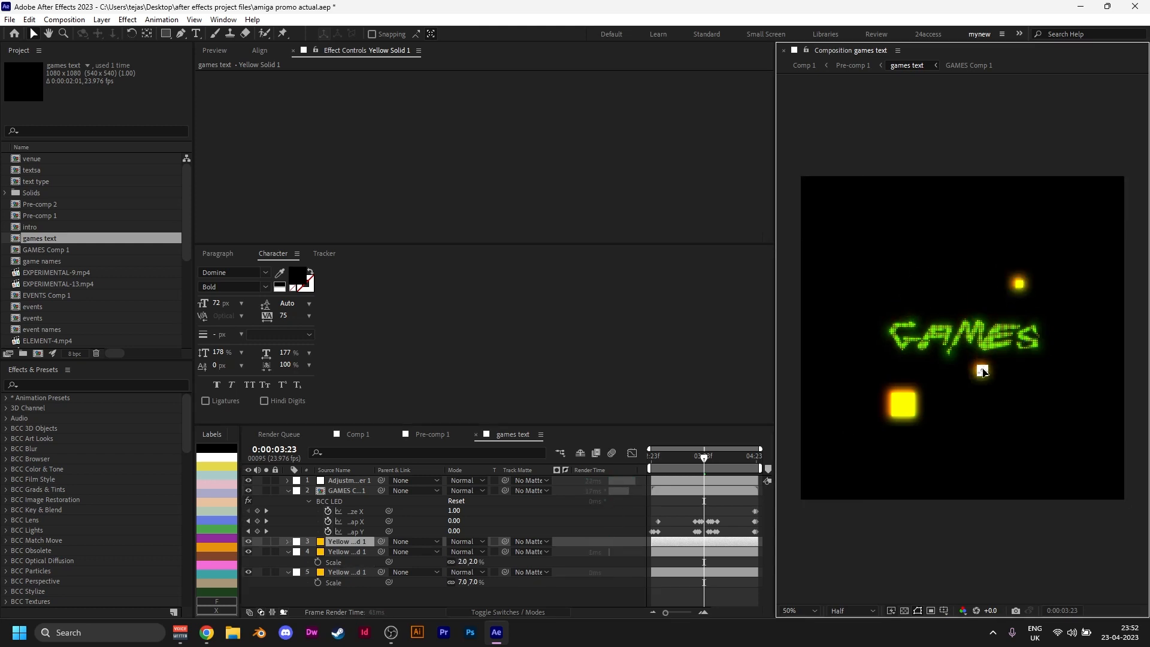
{"action": "left_click", "coordinate": [707, 582]}
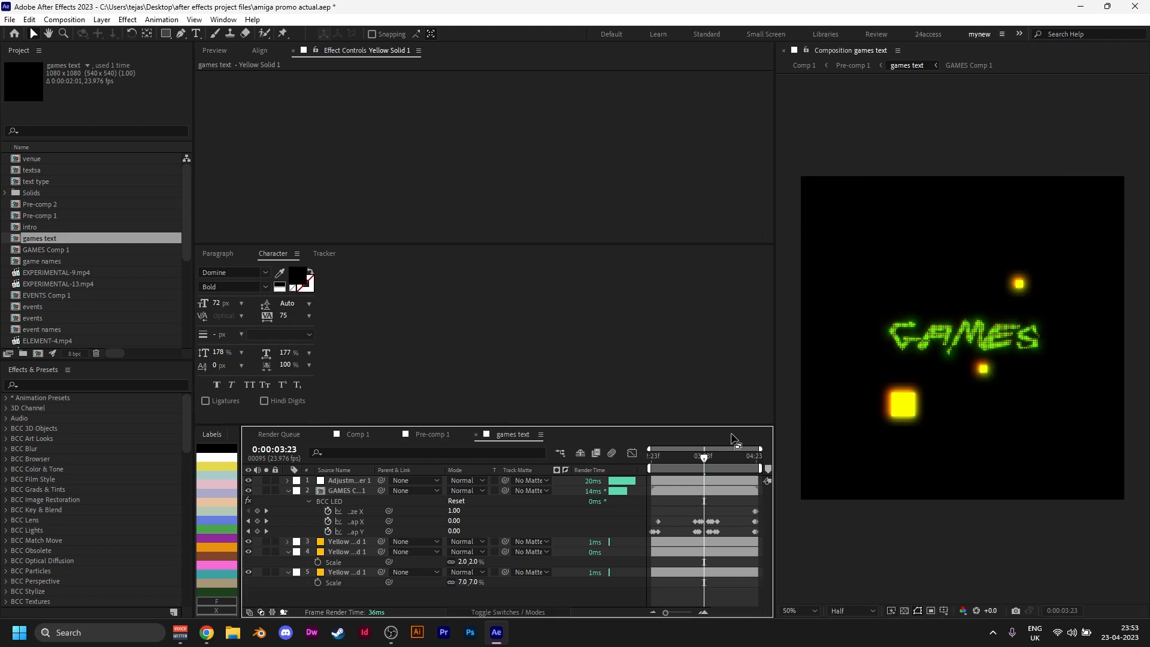
Step: Keyframe the large square's opacity at 100% at 0:00:02:23 and 0% at 0:00:03:01
{"action": "left_click_drag", "start_coordinate": [704, 456], "coordinate": [651, 464]}
{"action": "left_click", "coordinate": [667, 573]}
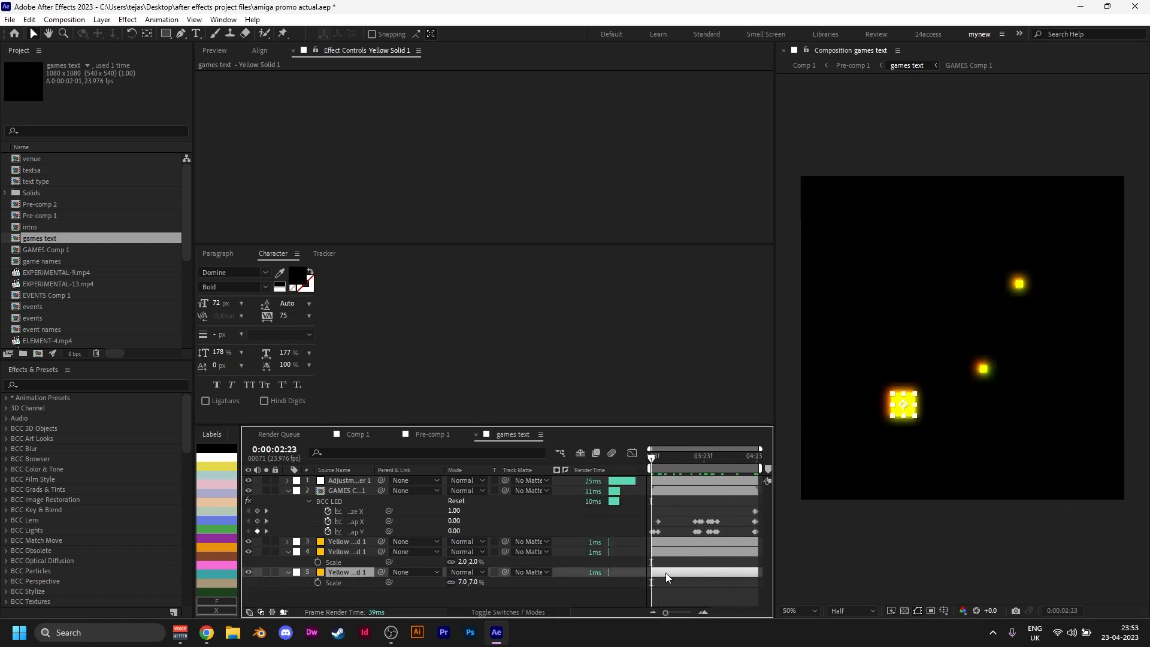
{"action": "key", "text": "t"}
{"action": "left_click", "coordinate": [318, 582]}
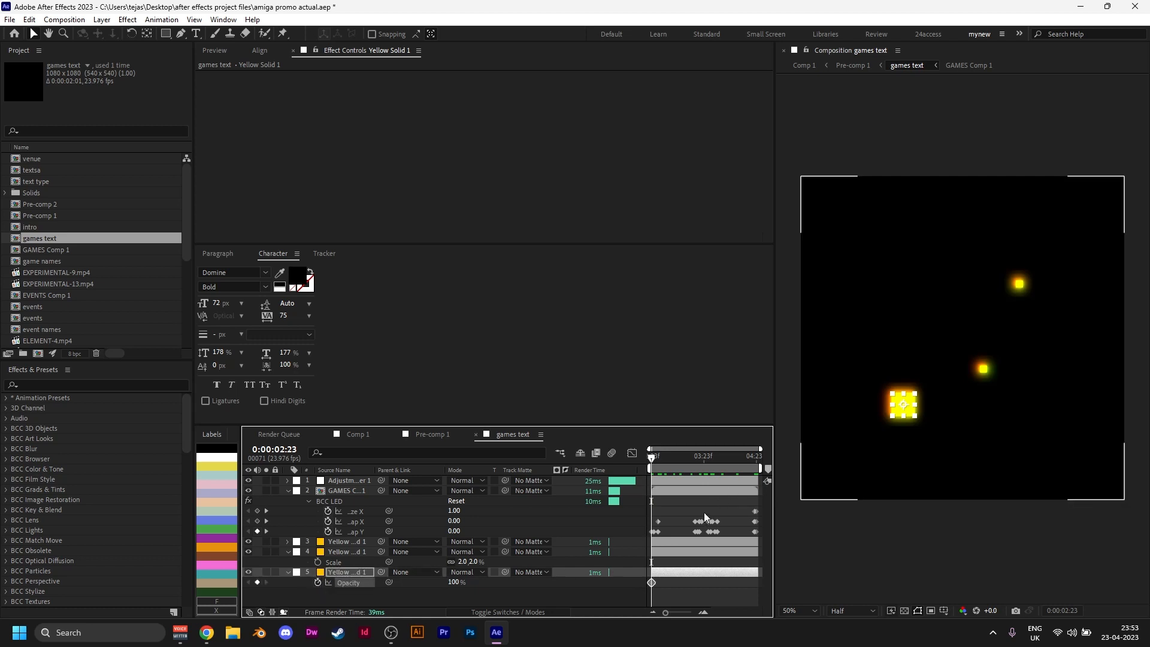
{"action": "key", "text": "Page_Down"}
{"action": "key", "text": "Page_Down"}
{"action": "left_click_drag", "start_coordinate": [453, 582], "coordinate": [234, 595]}
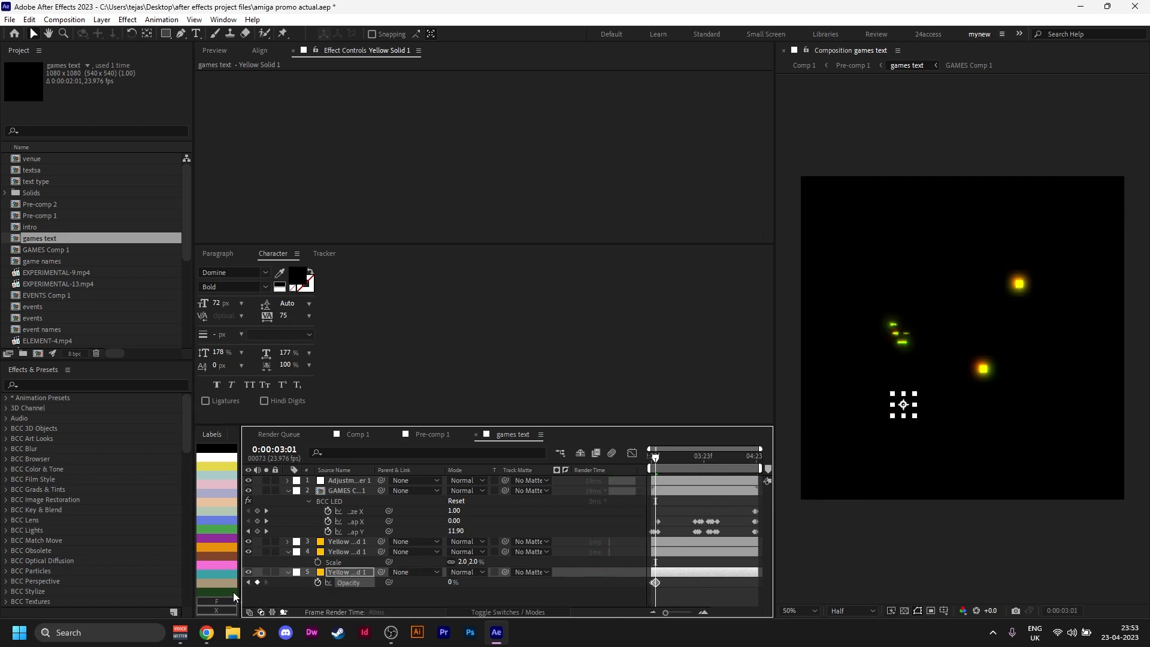
Step: Add opacity keyframes to the large square of 100% at 0:00:03:02 and 0% at 0:00:03:04
{"action": "key", "text": "Page_Down"}
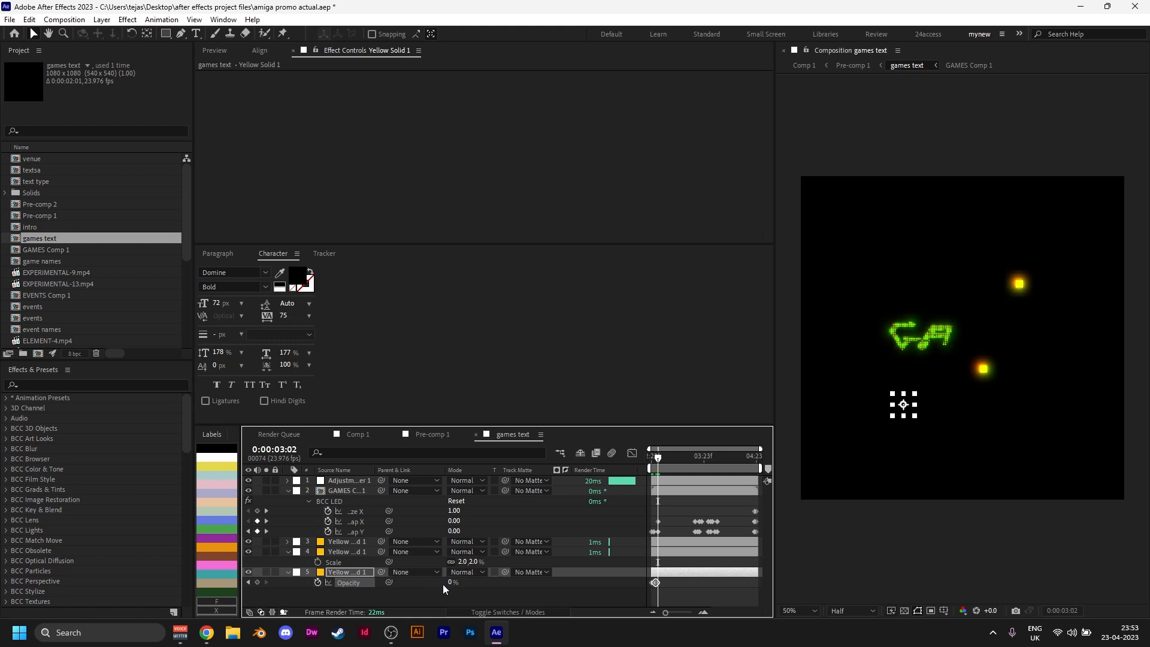
{"action": "left_click_drag", "start_coordinate": [451, 582], "coordinate": [887, 591]}
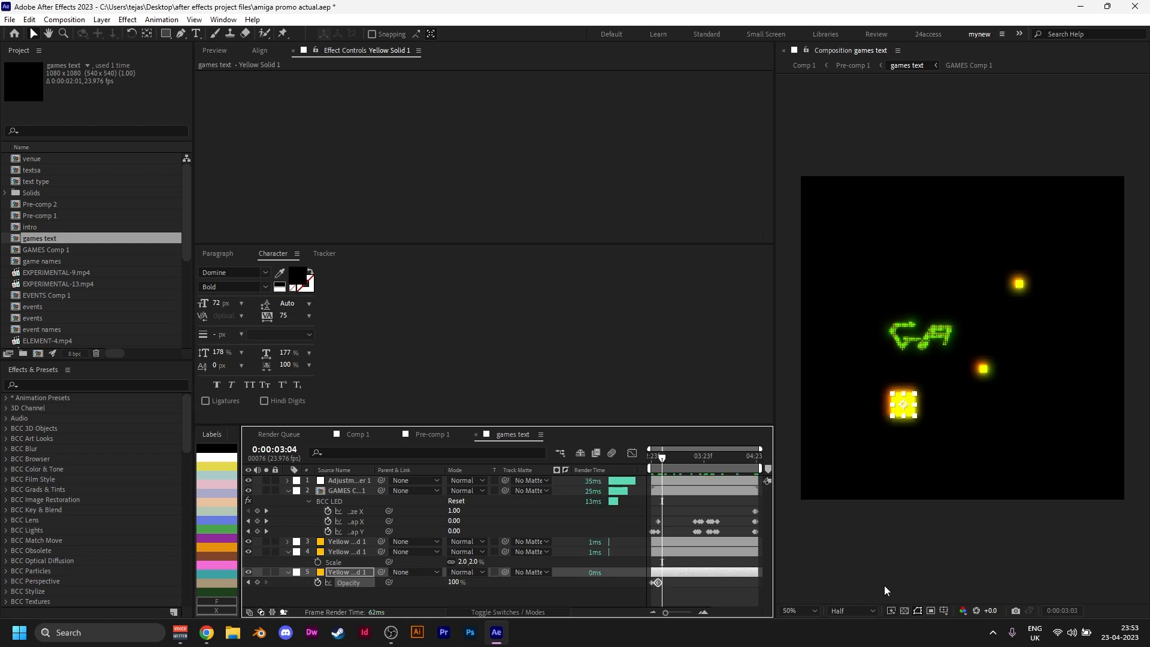
{"action": "left_click_drag", "start_coordinate": [398, 587], "coordinate": [267, 607]}
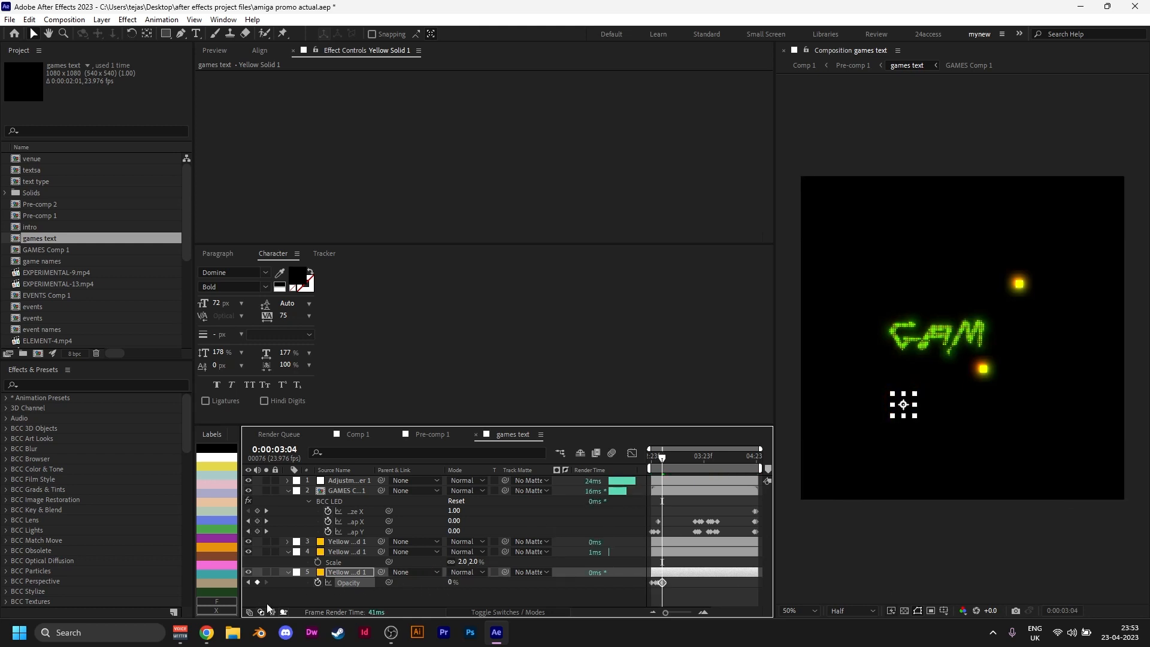
{"action": "left_click_drag", "start_coordinate": [692, 580], "coordinate": [592, 597]}
Step: Play back the games text composition to check the flickering square
{"action": "left_click", "coordinate": [684, 458]}
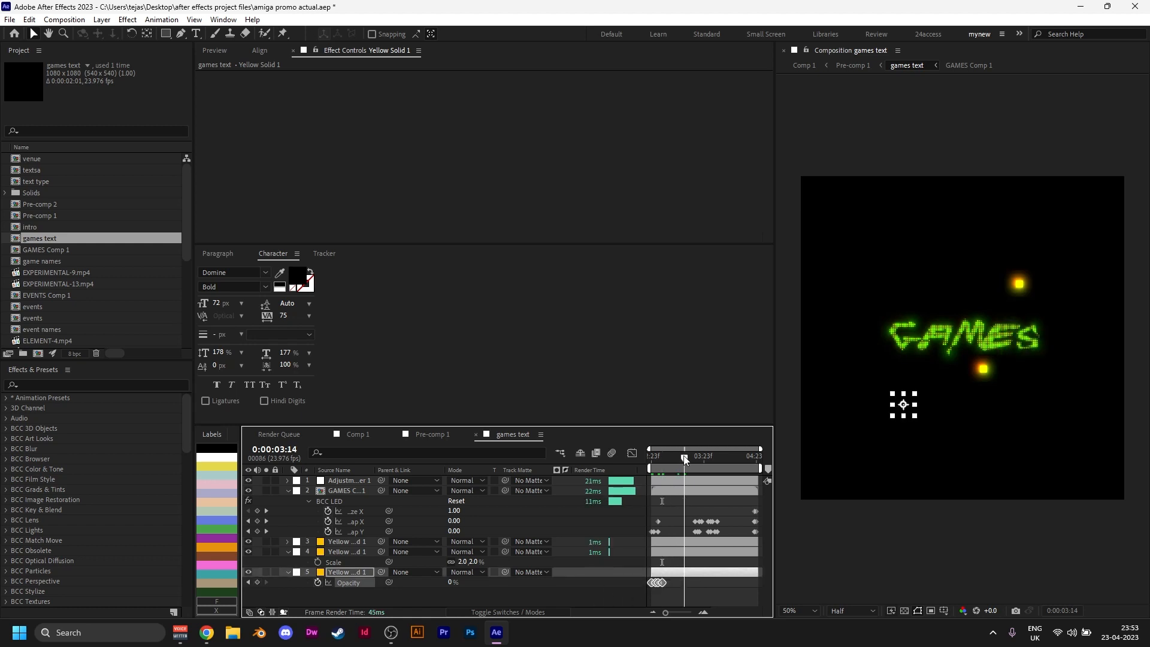
{"action": "left_click", "coordinate": [675, 552]}
{"action": "key", "text": "space"}
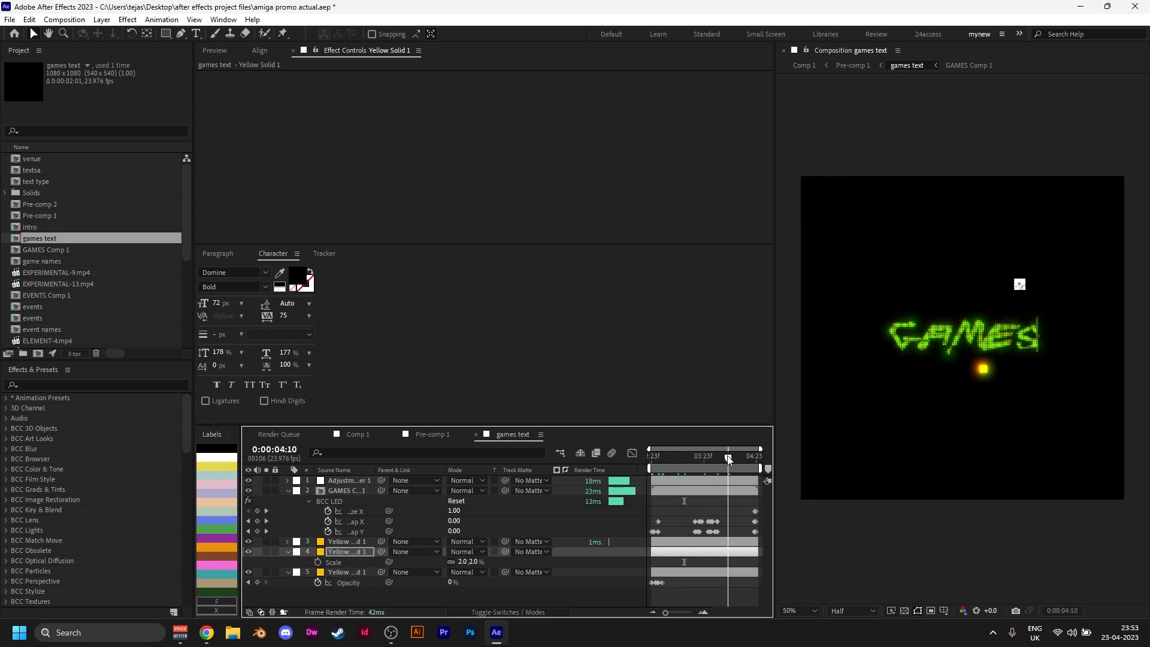
{"action": "left_click", "coordinate": [726, 543]}
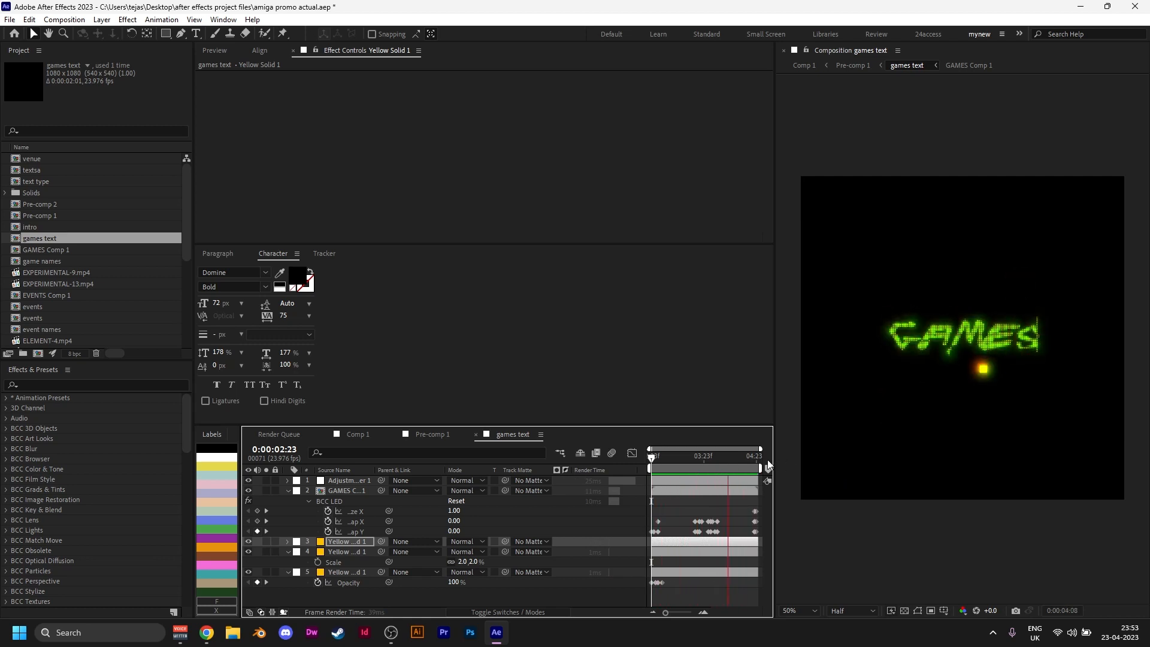
{"action": "key", "text": "space"}
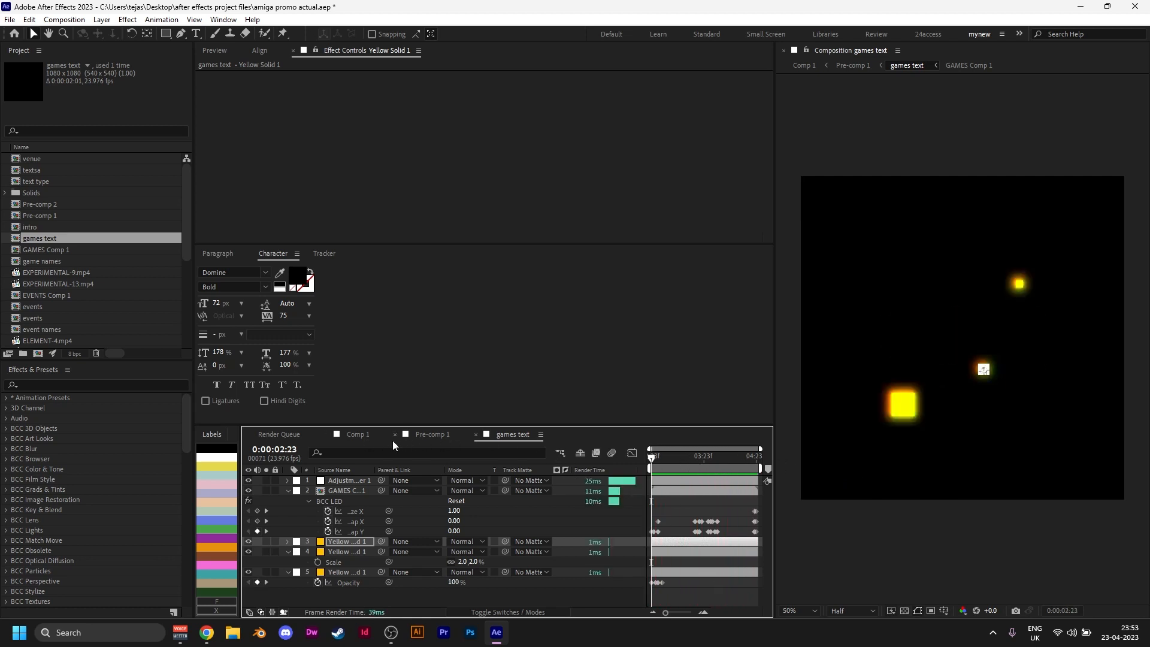
Step: Check how the yellow squares look on the cabinet screen in Pre-comp 1, comparing with the games text composition
{"action": "left_click", "coordinate": [432, 434]}
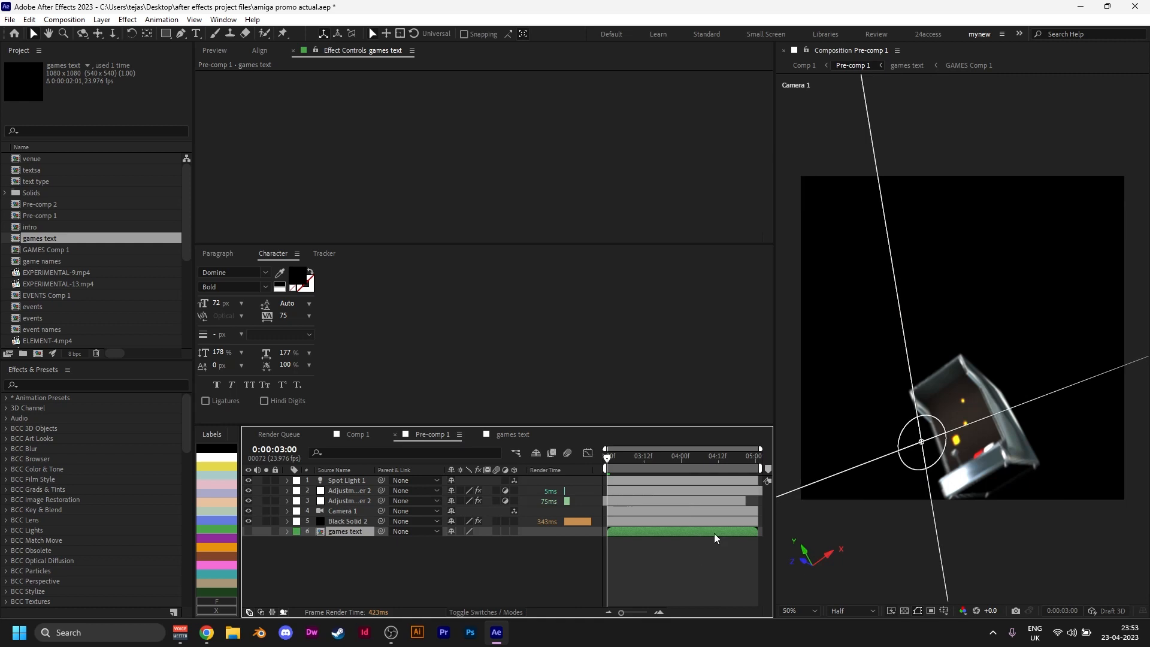
{"action": "mouse_move", "coordinate": [639, 463]}
{"action": "left_mouse_down"}
{"action": "mouse_move", "coordinate": [670, 459]}
{"action": "mouse_move", "coordinate": [652, 458]}
{"action": "left_mouse_up"}
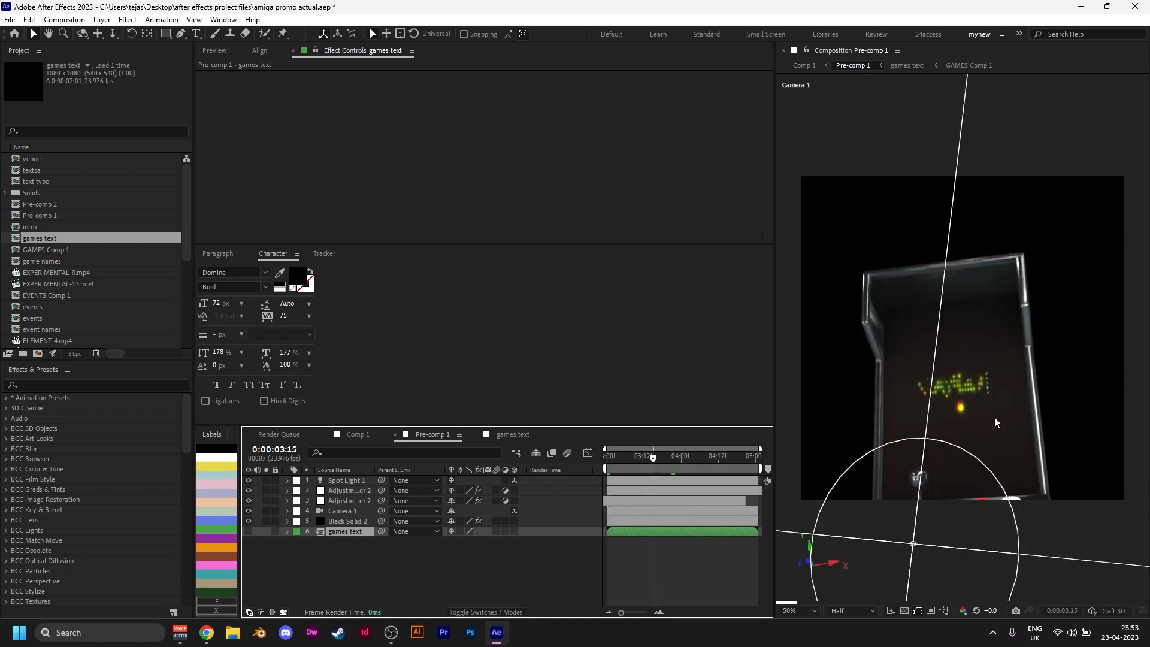
{"action": "double_click", "coordinate": [669, 531]}
{"action": "left_click", "coordinate": [694, 583]}
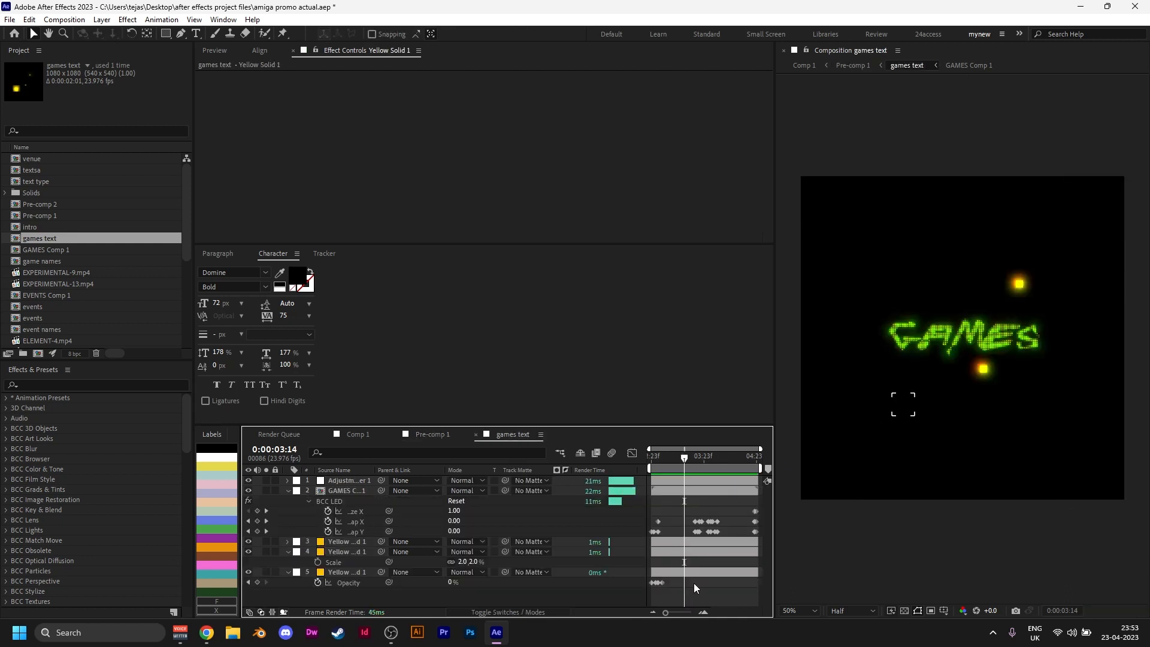
{"action": "key", "text": "Tab"}
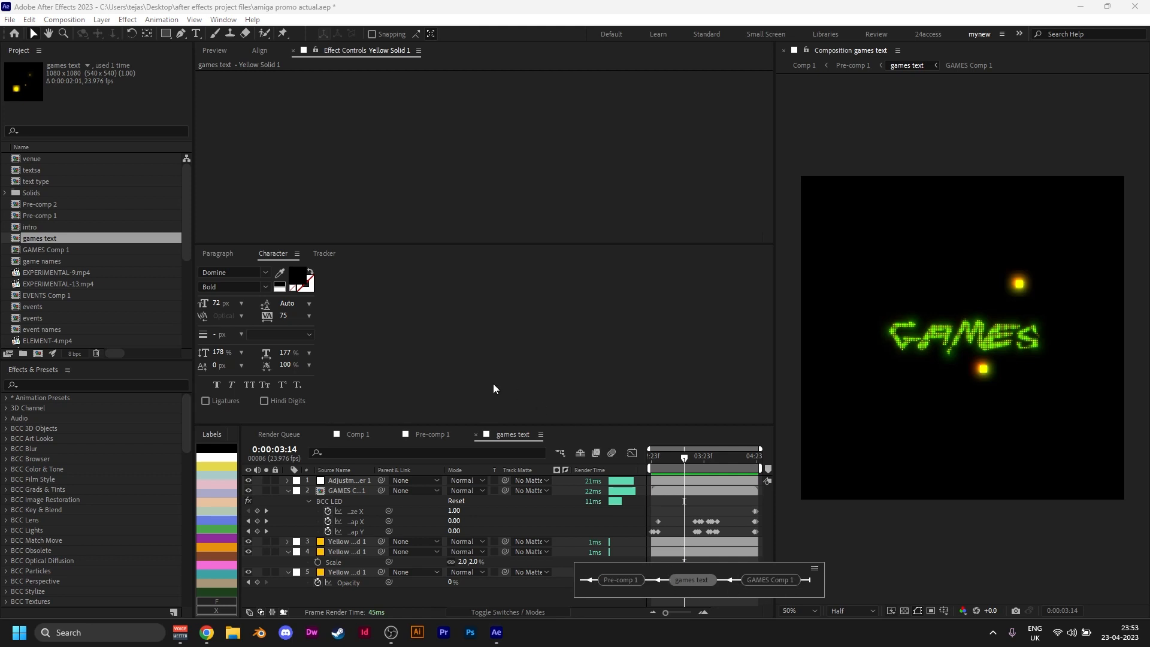
{"action": "left_click", "coordinate": [620, 580]}
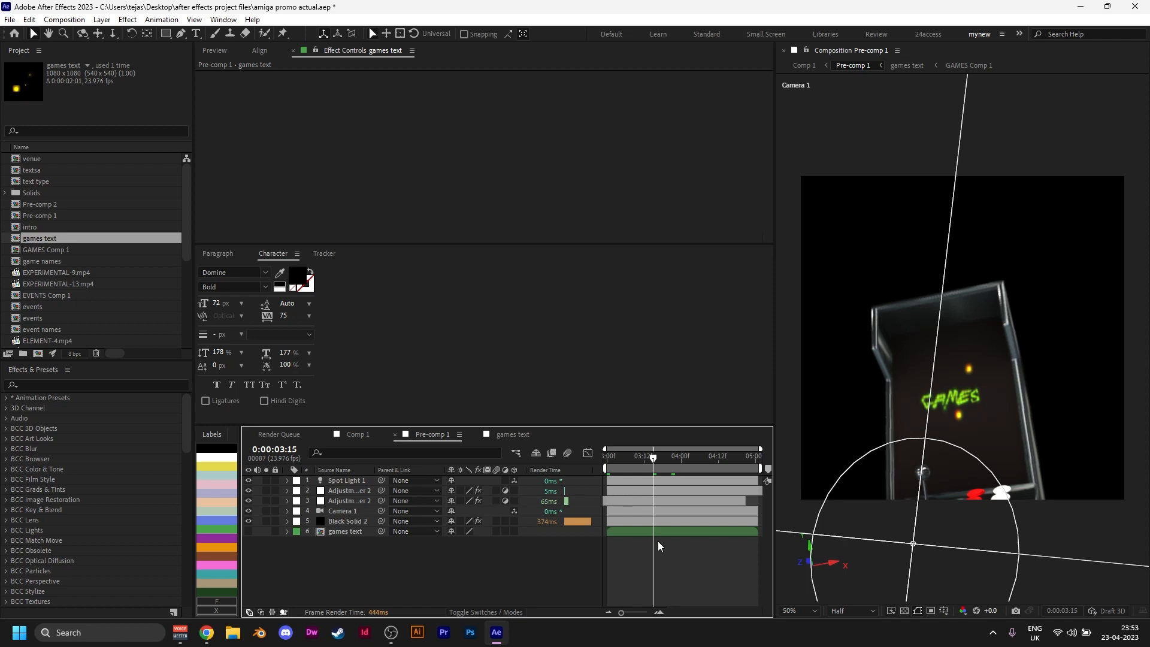
Step: Create a 1080 × 1920 composition at 23.976 fps lasting 10 seconds, and view it at 33.3%
{"action": "key", "text": "ctrl+n"}
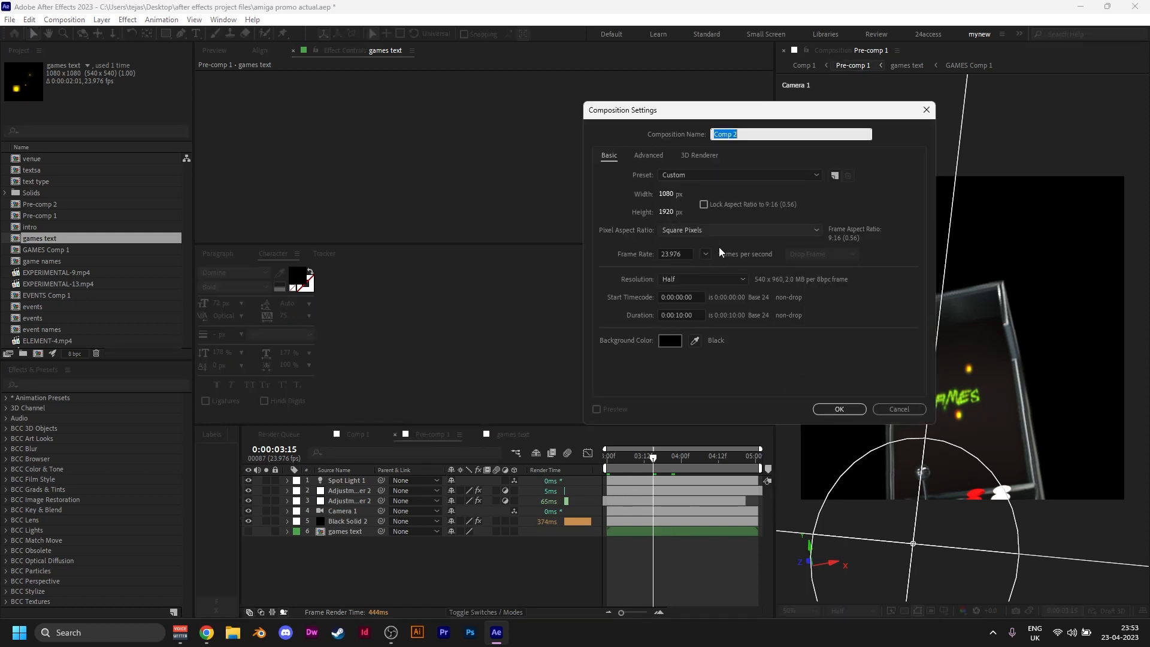
{"action": "left_click", "coordinate": [838, 410]}
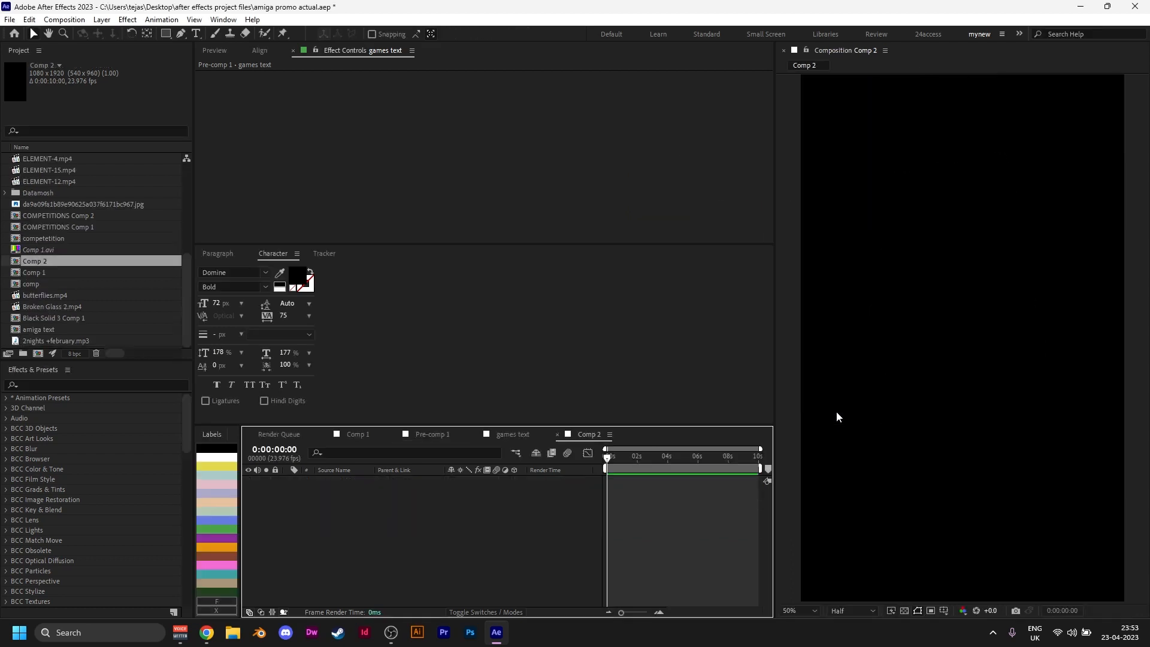
{"action": "left_click_drag", "start_coordinate": [698, 463], "coordinate": [436, 460]}
{"action": "key", "text": "comma"}
{"action": "key", "text": "comma"}
{"action": "left_click", "coordinate": [792, 604]}
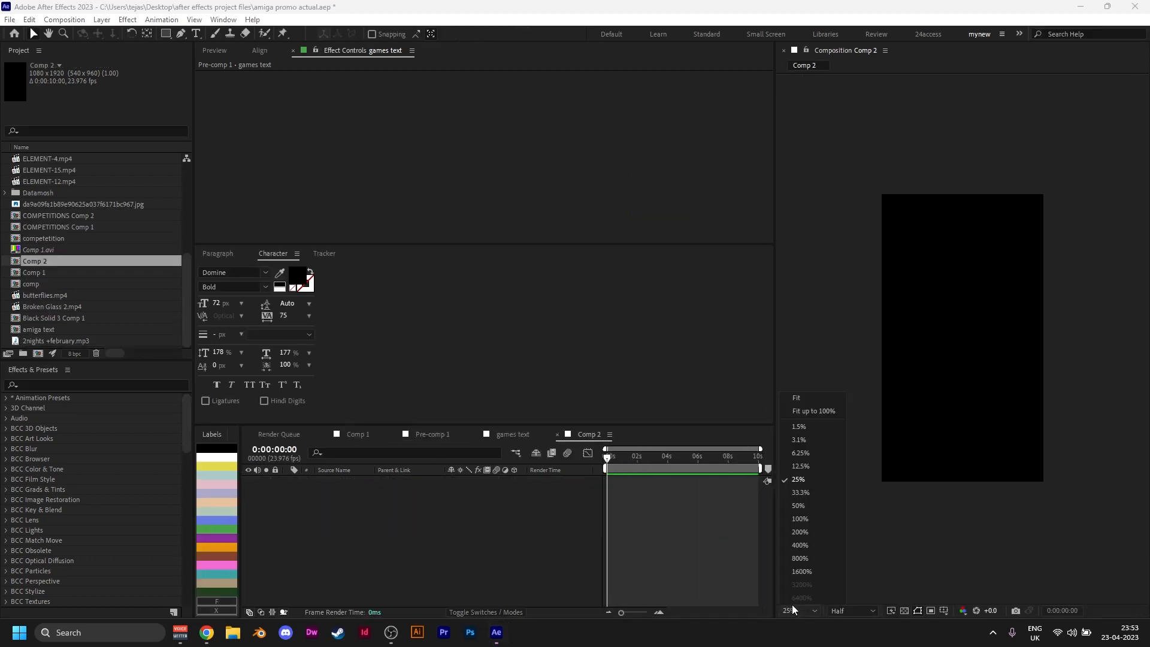
{"action": "left_click", "coordinate": [805, 496]}
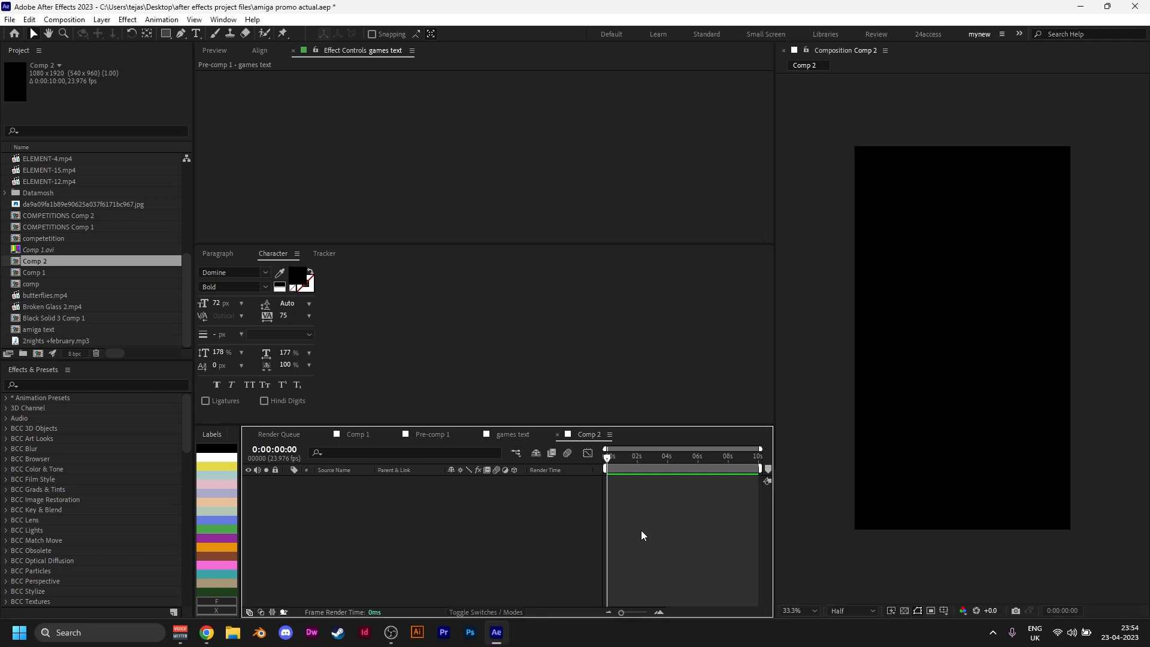
Step: Add a full-size 1080 × 1920 solid with its color set to black (000000) to Comp 2
{"action": "right_click", "coordinate": [623, 501]}
{"action": "mouse_move", "coordinate": [707, 354]}
{"action": "left_click", "coordinate": [806, 386]}
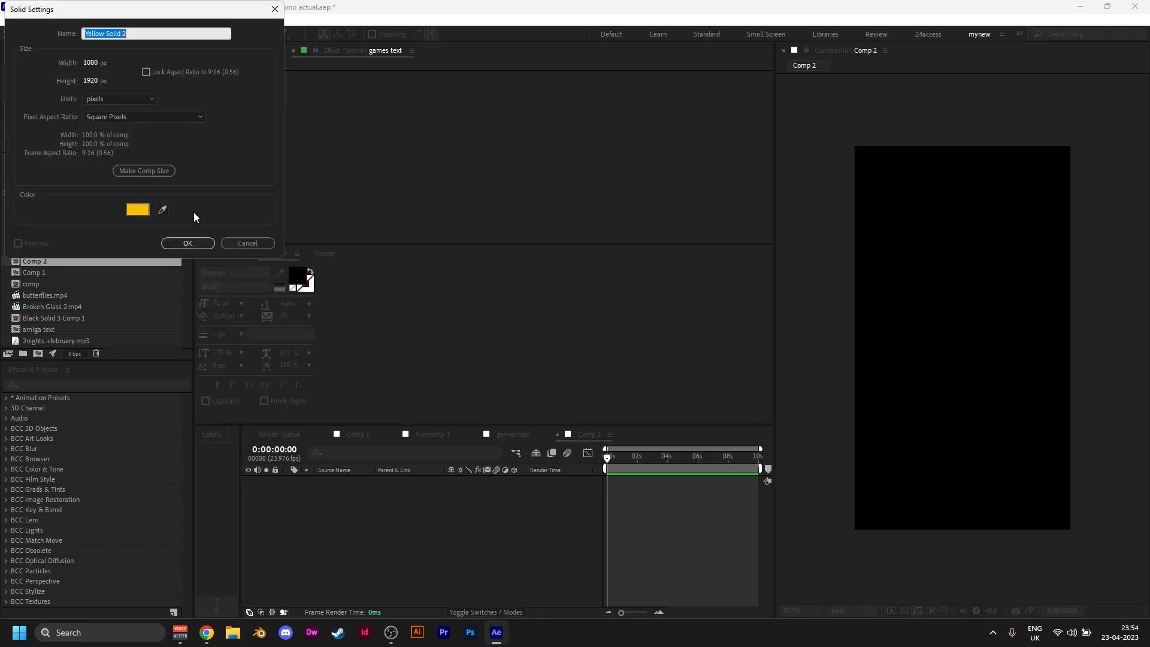
{"action": "left_click", "coordinate": [137, 210]}
{"action": "left_click_drag", "start_coordinate": [157, 205], "coordinate": [300, 288]}
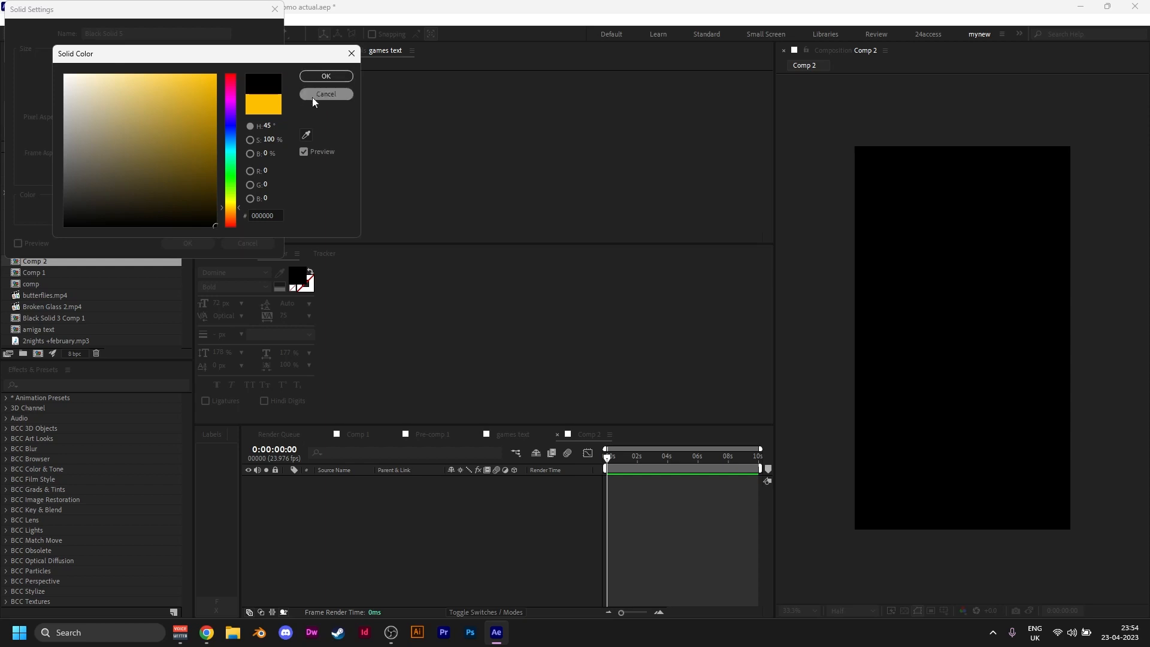
{"action": "left_click", "coordinate": [326, 76]}
{"action": "left_click", "coordinate": [186, 243]}
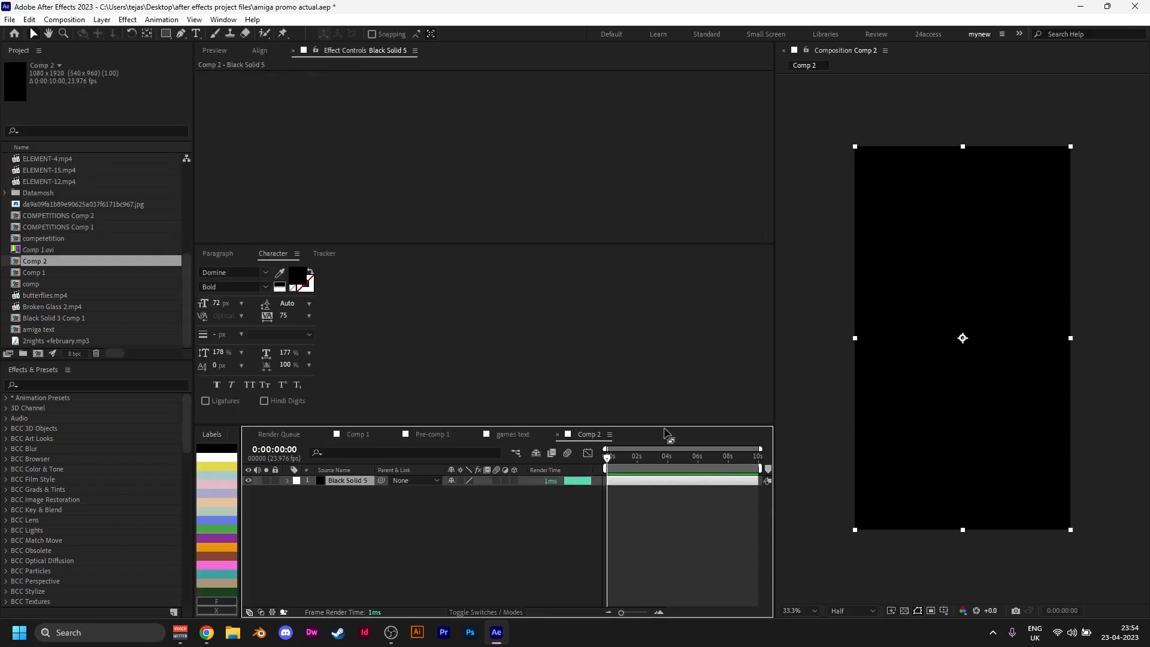
Step: Find the Video Copilot Element effect and apply it to the black solid, leaving the layer selected
{"action": "left_click", "coordinate": [661, 483]}
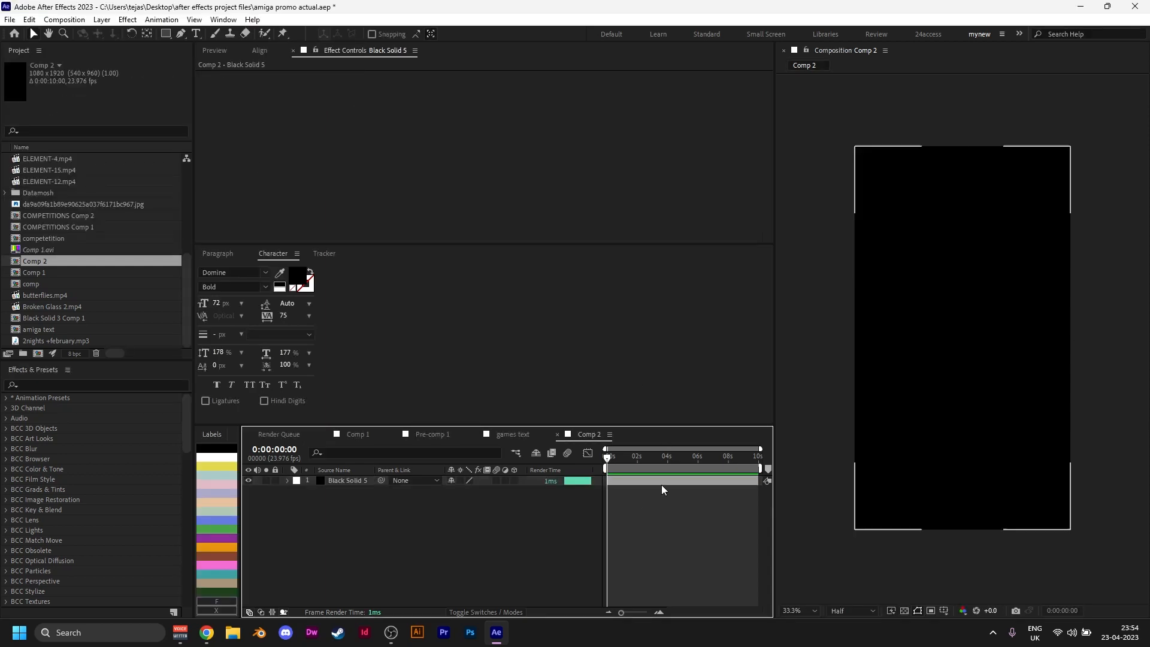
{"action": "left_click", "coordinate": [74, 383]}
{"action": "type", "text": "elem"}
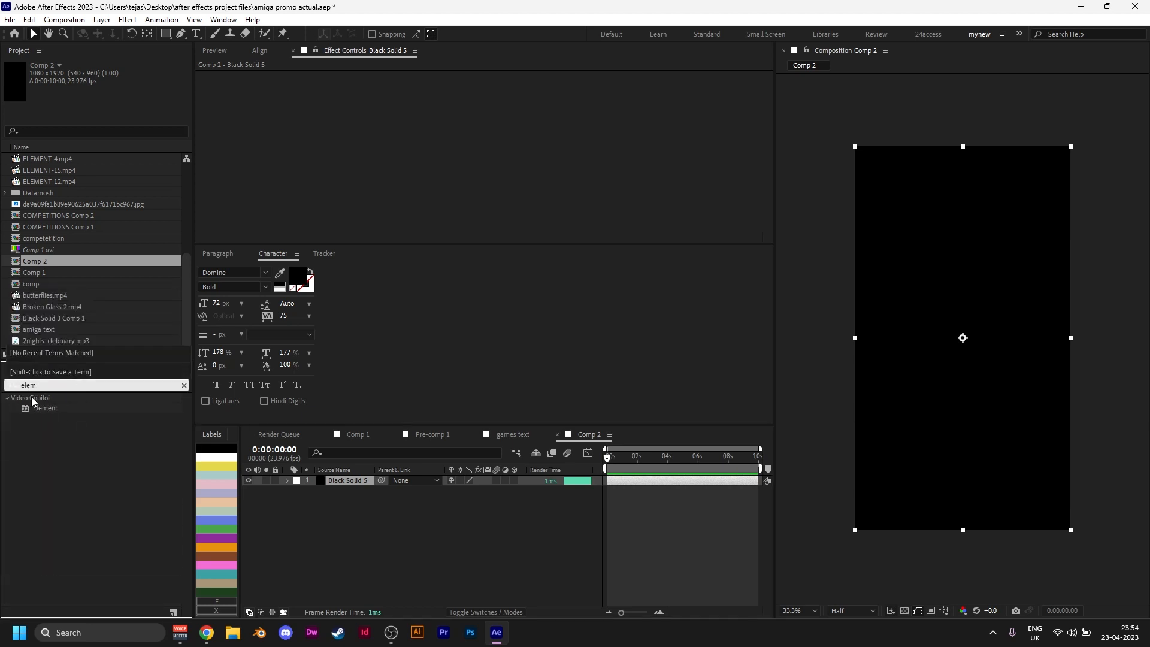
{"action": "double_click", "coordinate": [48, 409]}
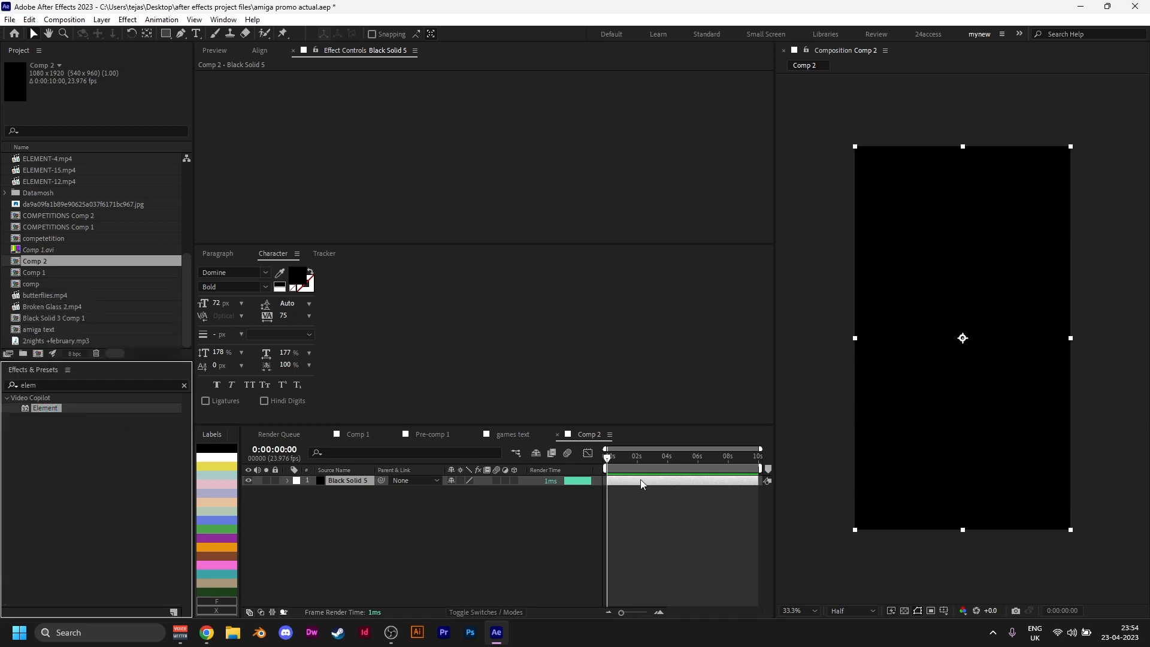
{"action": "left_click", "coordinate": [633, 531]}
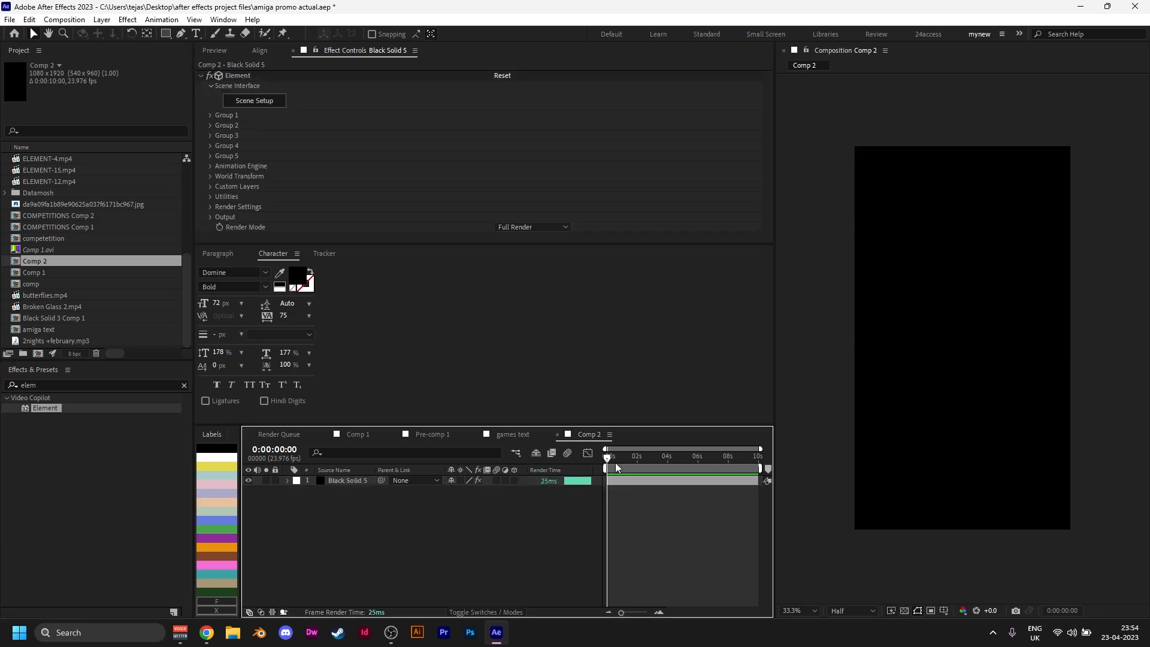
{"action": "left_click_drag", "start_coordinate": [615, 462], "coordinate": [531, 455]}
{"action": "left_click", "coordinate": [636, 481]}
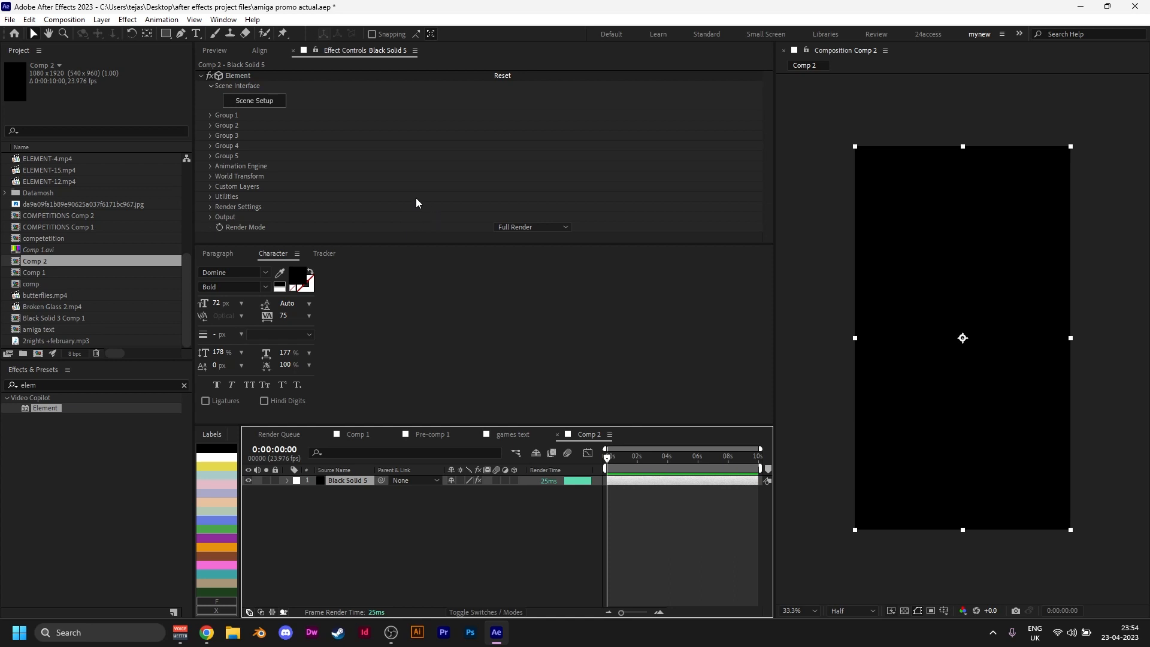
Step: Open Element's Scene Setup, start importing a 3D object, and look inside the old-television model's source folder
{"action": "left_click", "coordinate": [258, 100]}
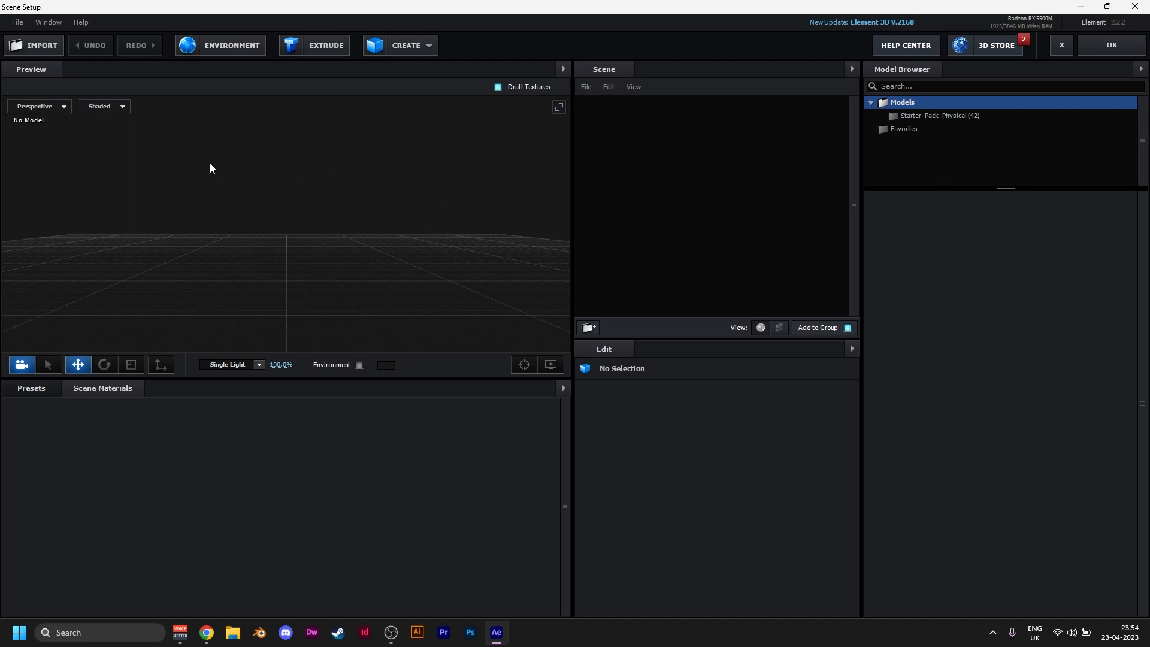
{"action": "left_click", "coordinate": [34, 47]}
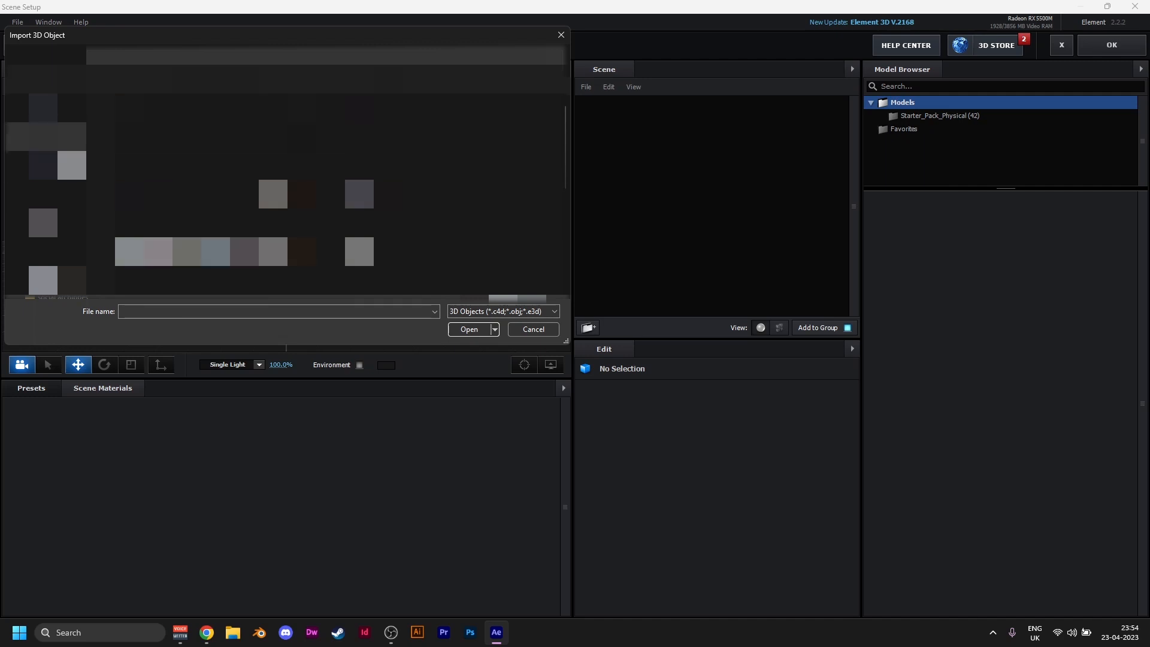
{"action": "double_click", "coordinate": [146, 160]}
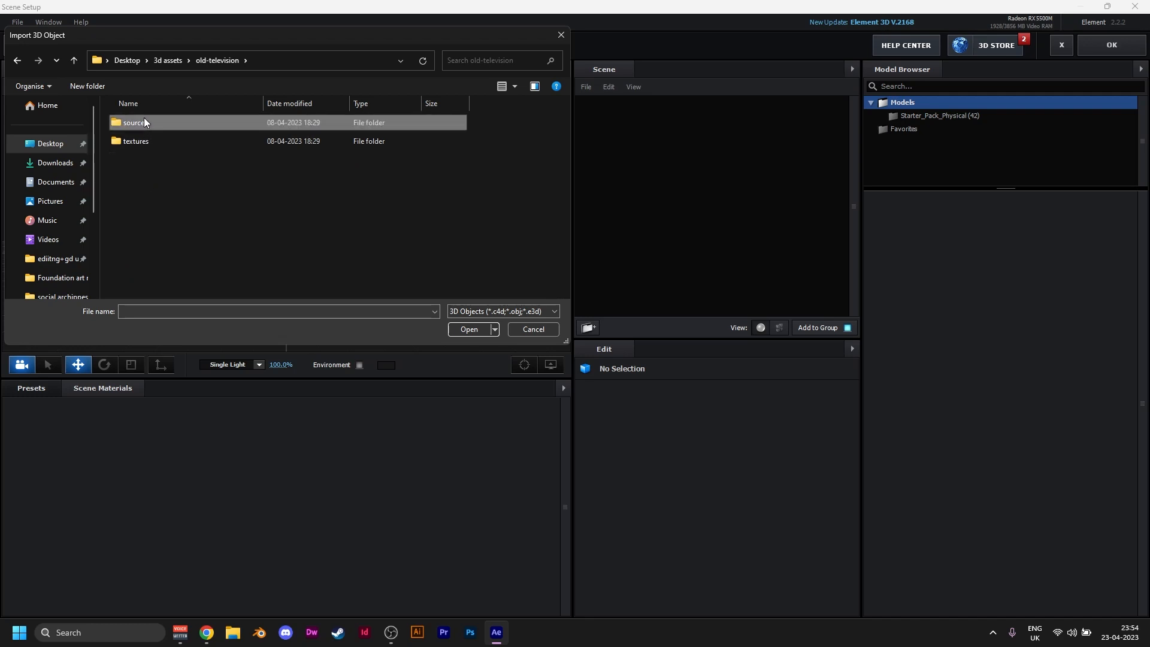
{"action": "double_click", "coordinate": [144, 120]}
{"action": "left_click", "coordinate": [159, 127]}
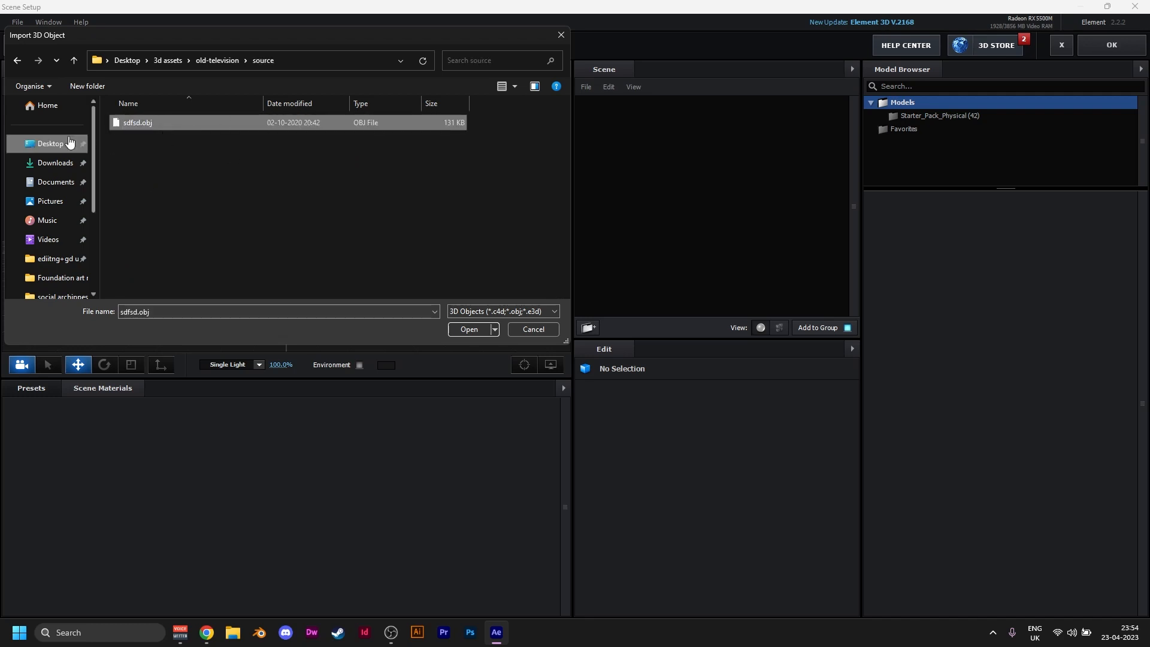
{"action": "left_click", "coordinate": [11, 63]}
{"action": "left_click", "coordinate": [16, 61]}
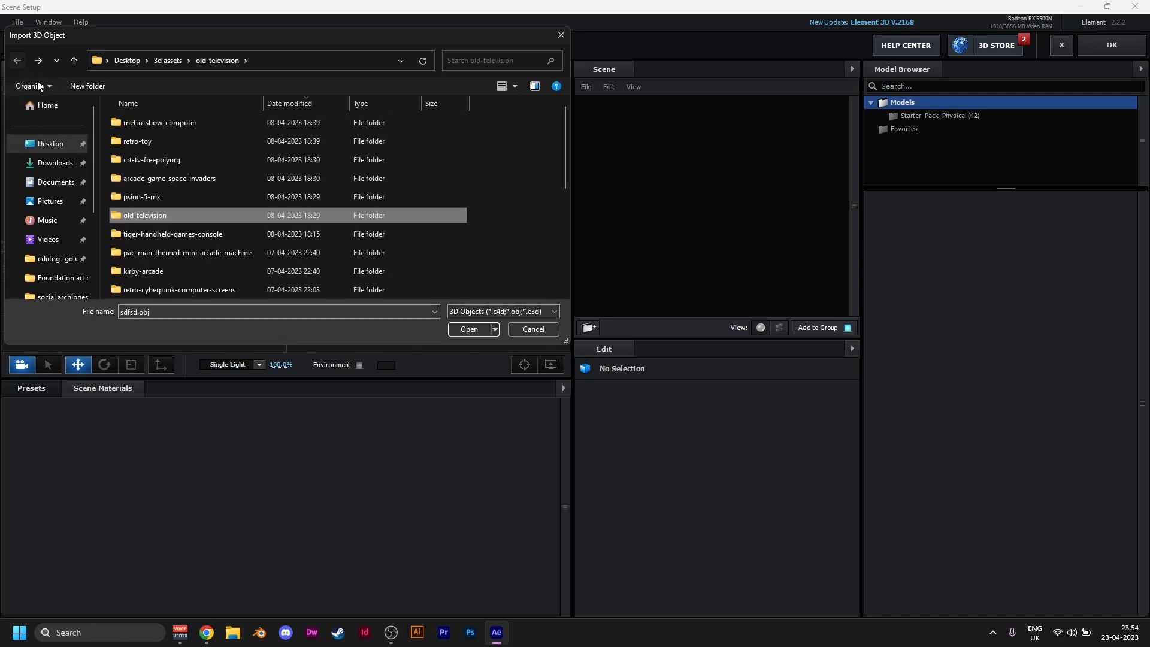
Step: Look through the 3d assets folder and check the model file in the kirby-arcade source folder
{"action": "left_click", "coordinate": [145, 218]}
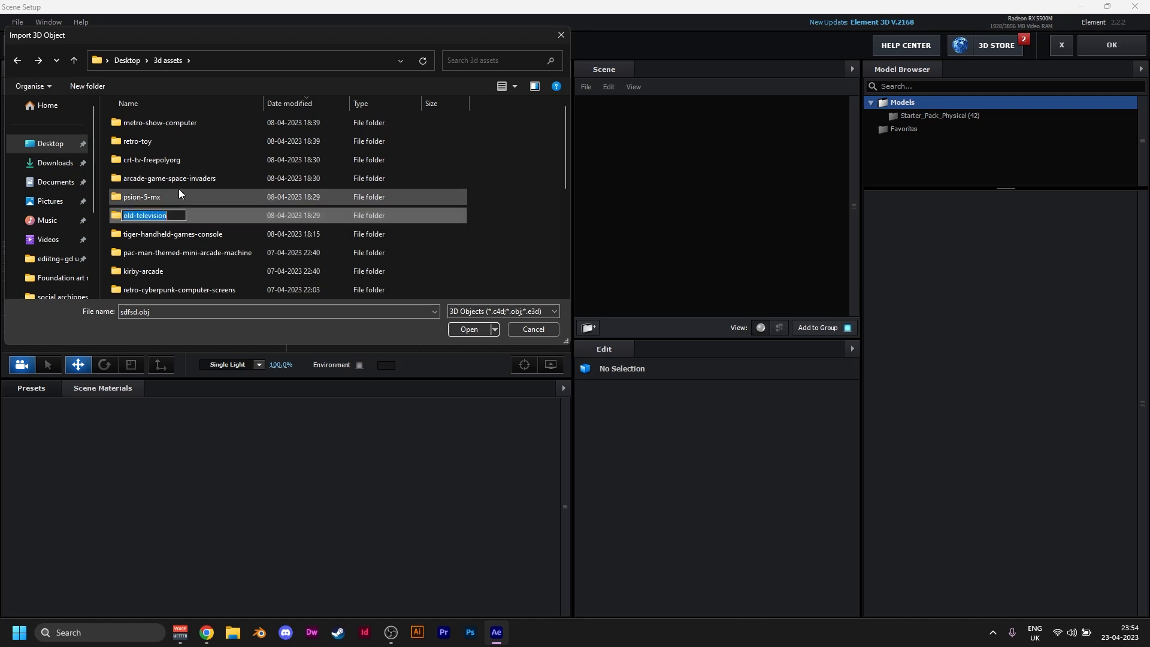
{"action": "left_click", "coordinate": [210, 209]}
{"action": "left_click", "coordinate": [203, 179]}
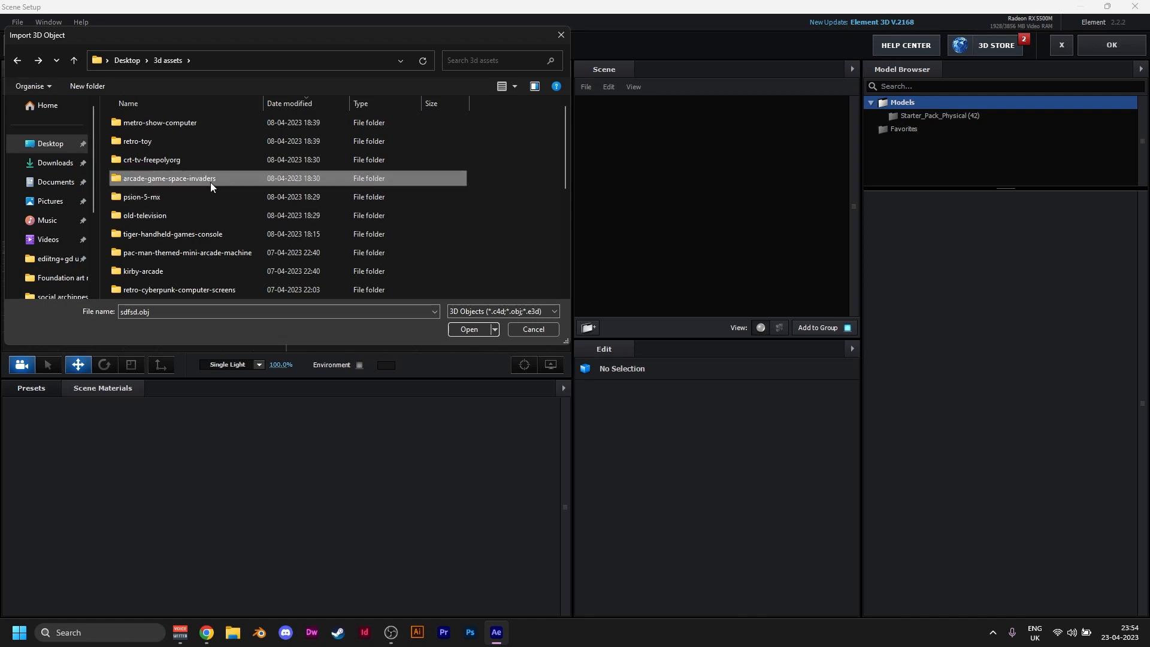
{"action": "left_click", "coordinate": [179, 219]}
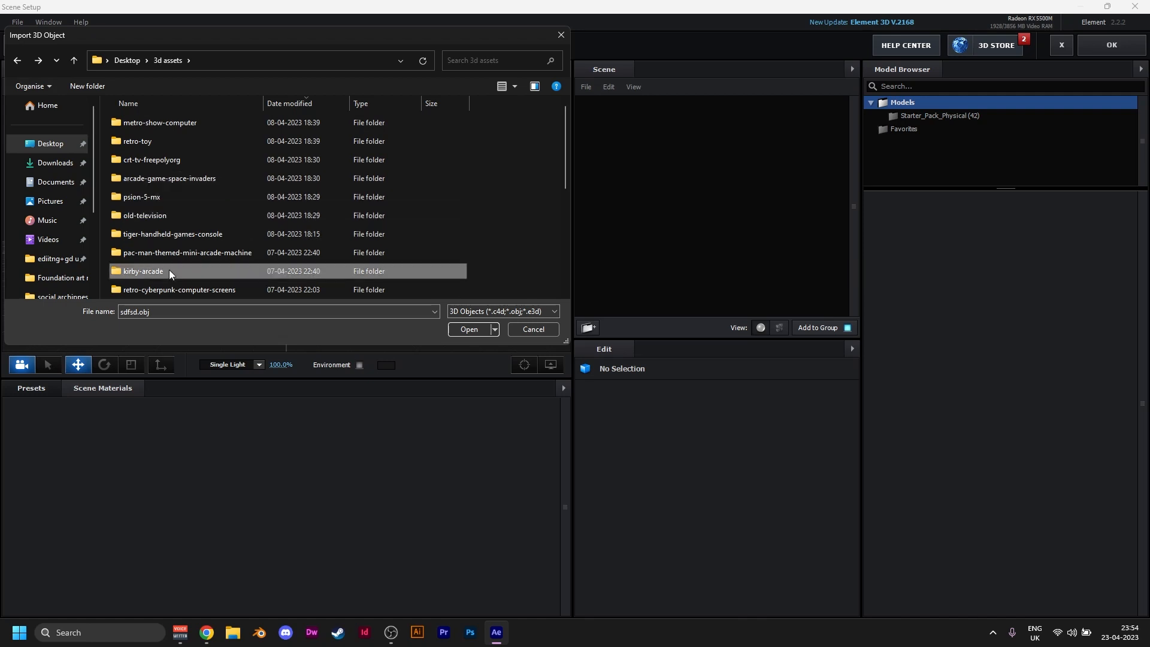
{"action": "double_click", "coordinate": [169, 269]}
{"action": "double_click", "coordinate": [160, 129]}
{"action": "left_click", "coordinate": [171, 122]}
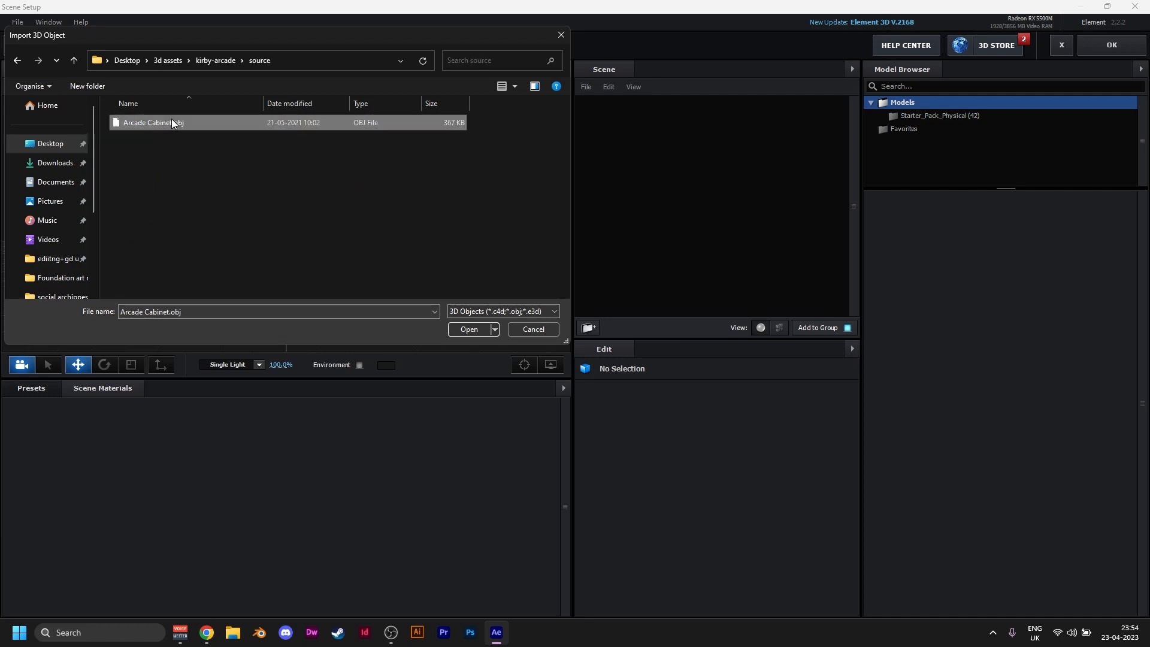
{"action": "left_click", "coordinate": [17, 60]}
{"action": "left_click", "coordinate": [17, 60]}
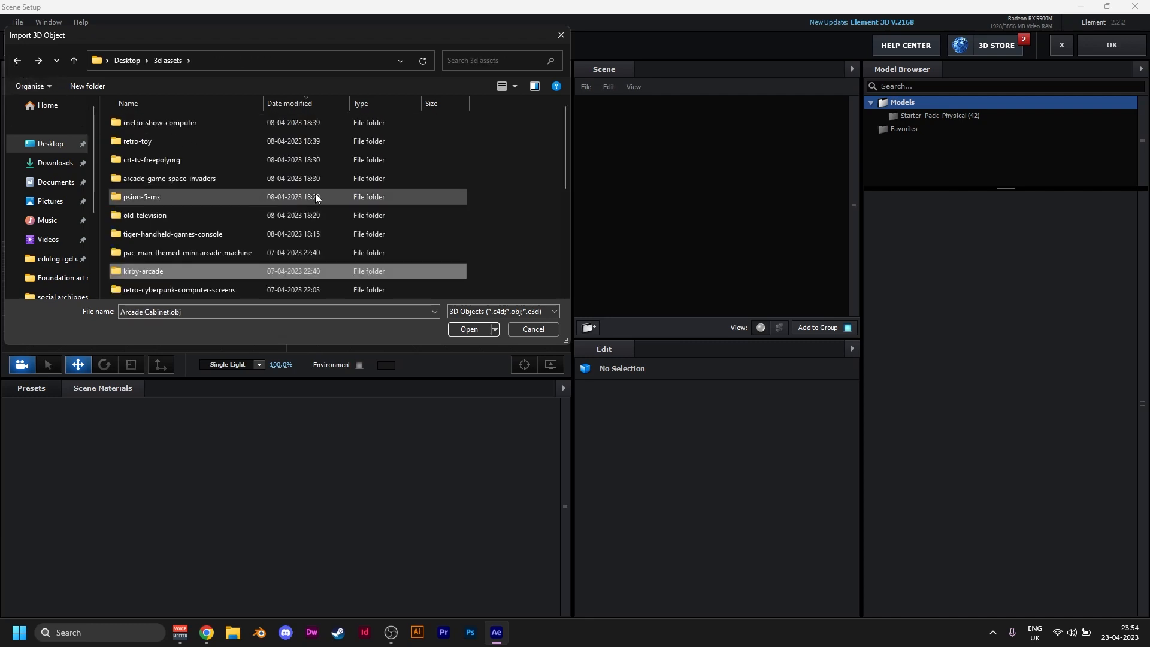
Step: Switch to Chrome and open Sketchfab's 3D model search in a new tab
{"action": "left_click", "coordinate": [207, 563]}
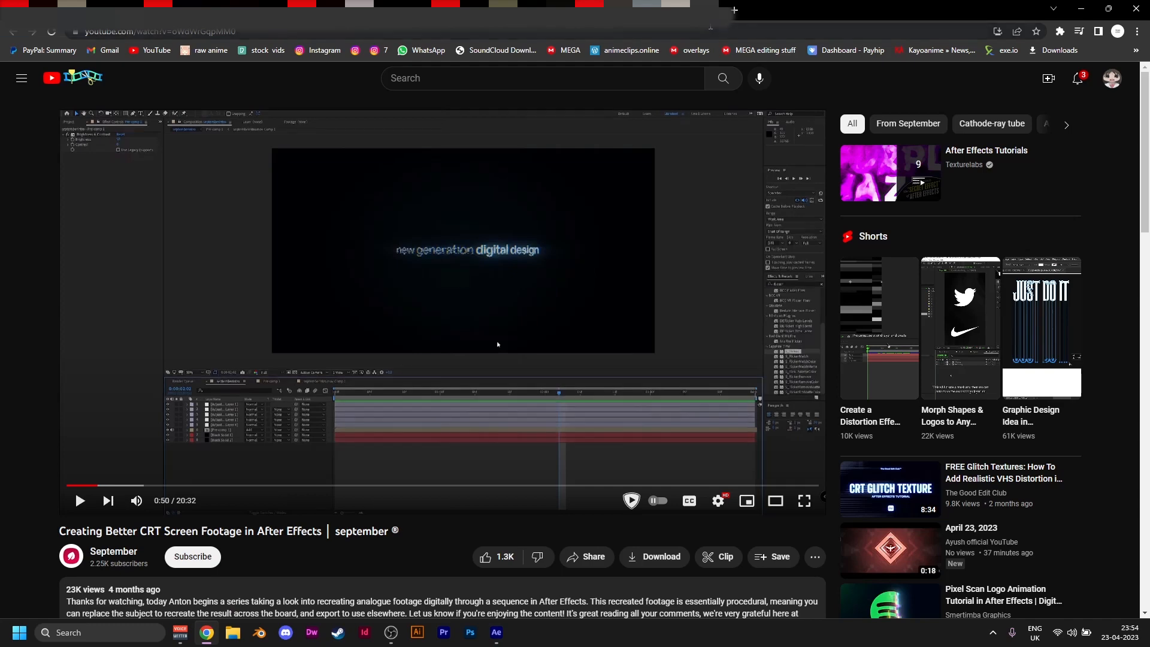
{"action": "left_click", "coordinate": [740, 12]}
{"action": "type", "text": "ske"}
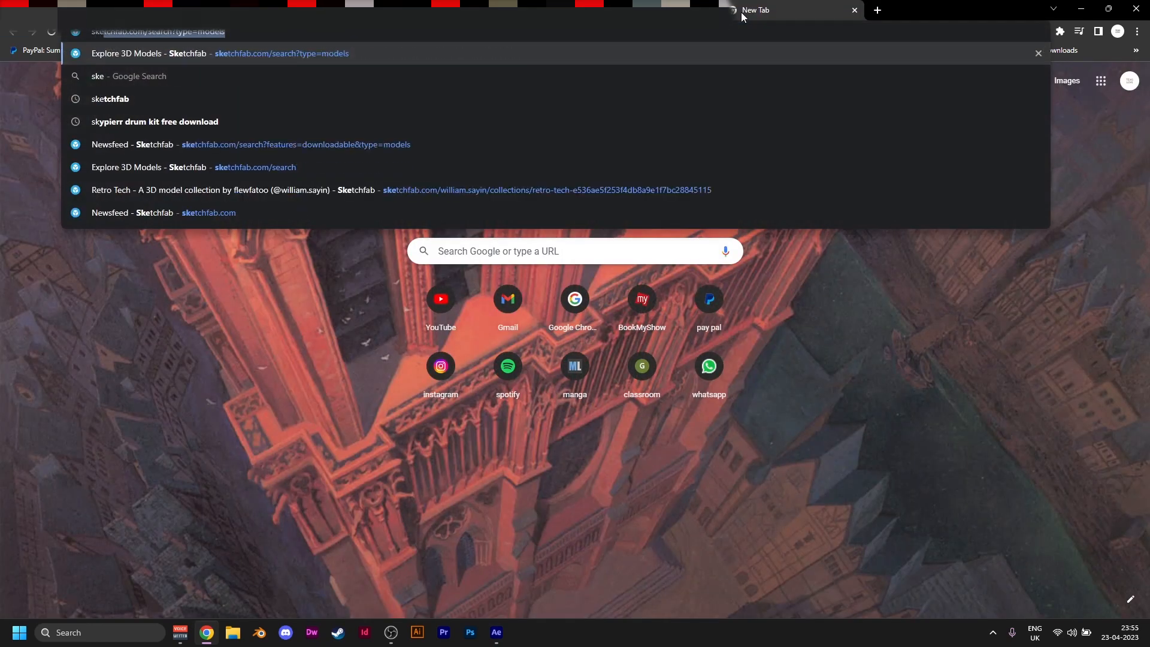
{"action": "type", "text": "tch"}
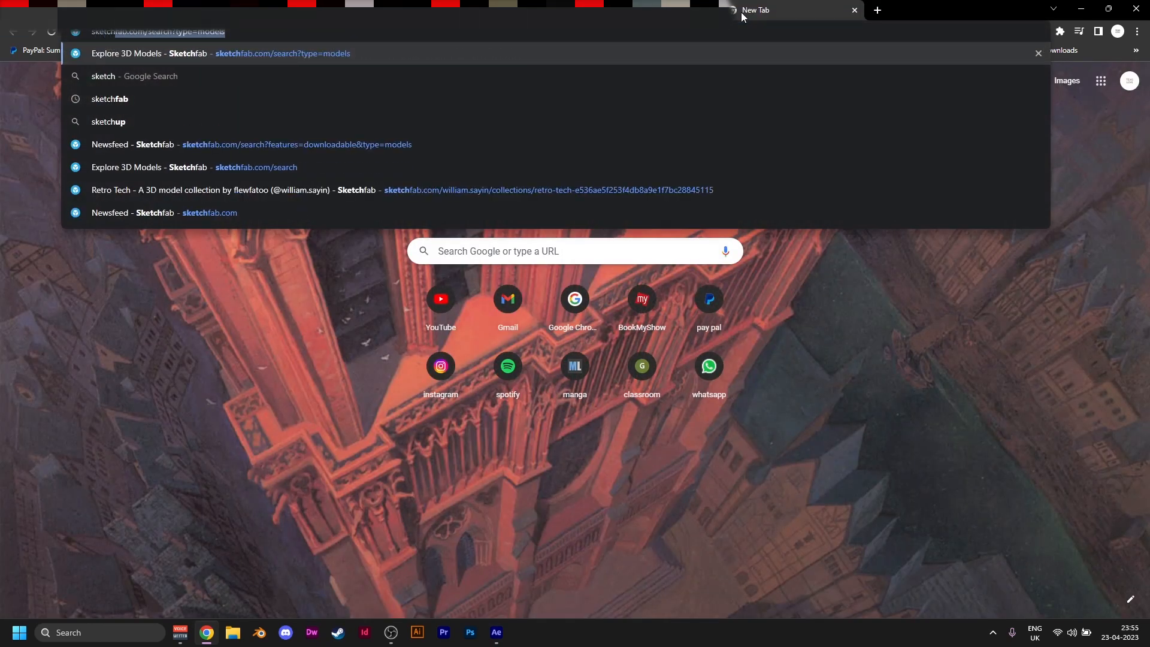
{"action": "key", "text": "Return"}
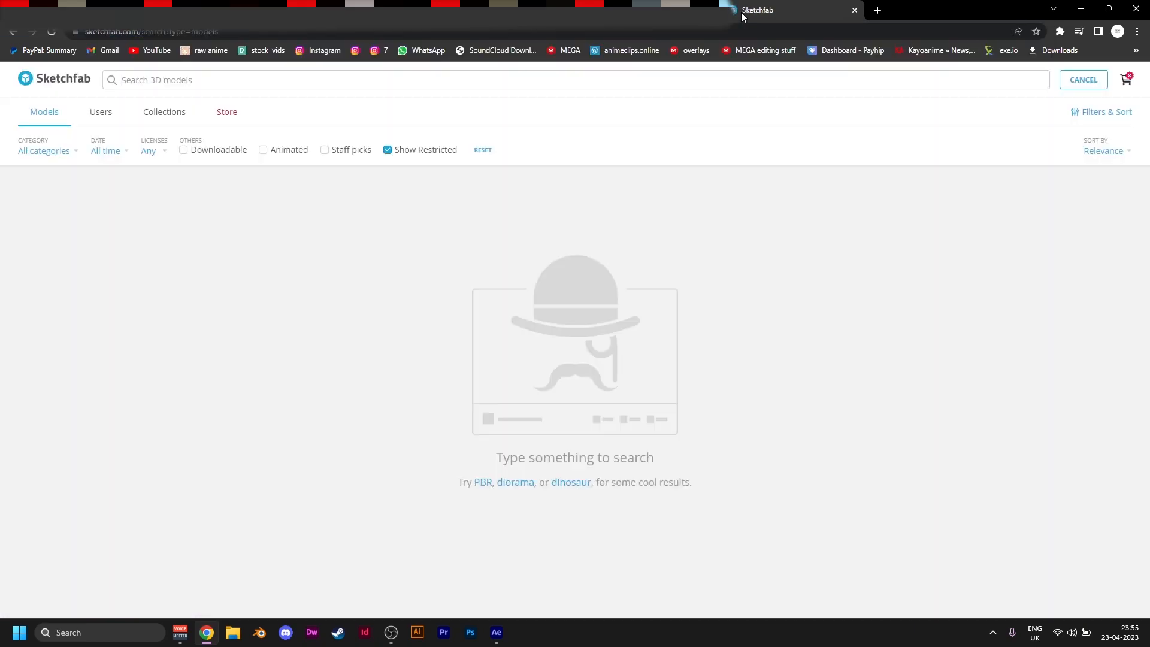
Step: Search Sketchfab's collections for "retro" and browse the Retro Tech collection in its own tab
{"action": "left_click", "coordinate": [161, 119]}
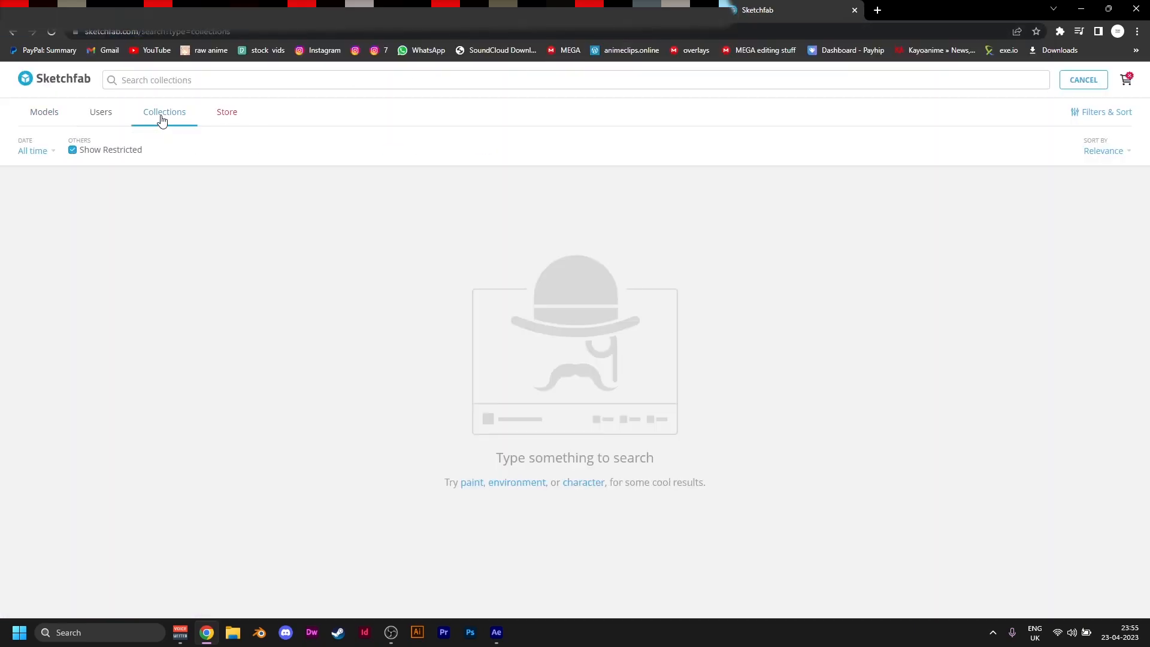
{"action": "left_click", "coordinate": [356, 88]}
{"action": "type", "text": "retro"}
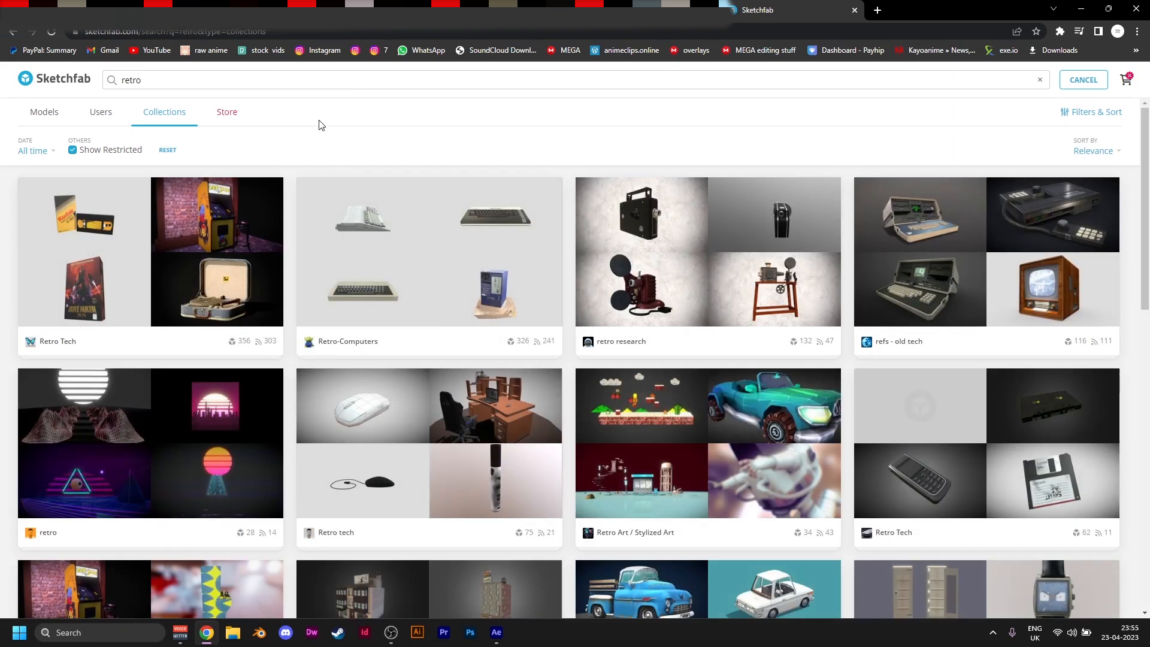
{"action": "middle_click", "coordinate": [166, 242]}
{"action": "left_click", "coordinate": [922, 6]}
{"action": "scroll", "coordinate": [547, 270], "scroll_direction": "down", "scroll_amount": 2}
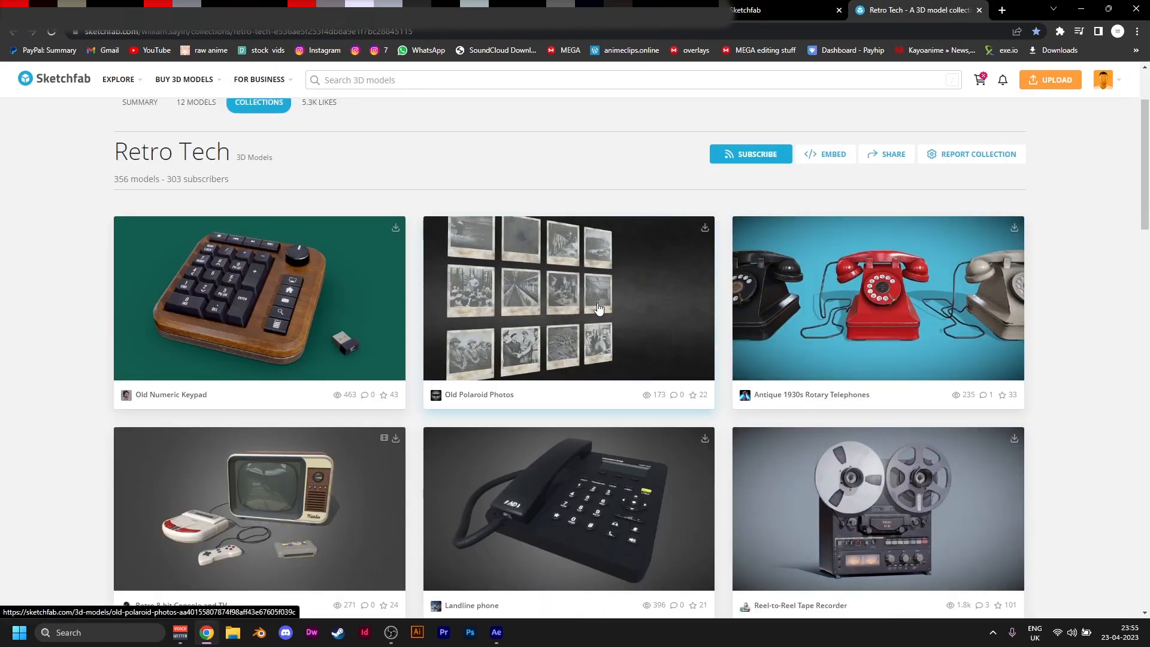
Step: View the Crt TV-Freepoly.org model and its available download formats, then close the model's page
{"action": "left_click", "coordinate": [564, 309]}
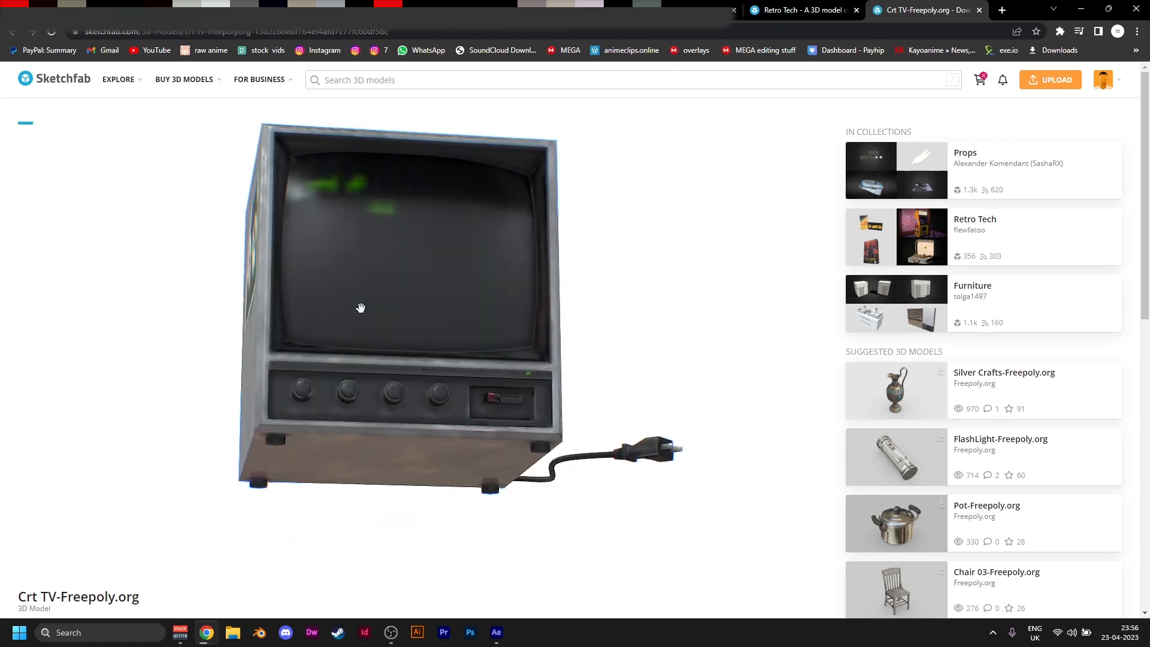
{"action": "scroll", "coordinate": [468, 379], "scroll_direction": "down", "scroll_amount": 4}
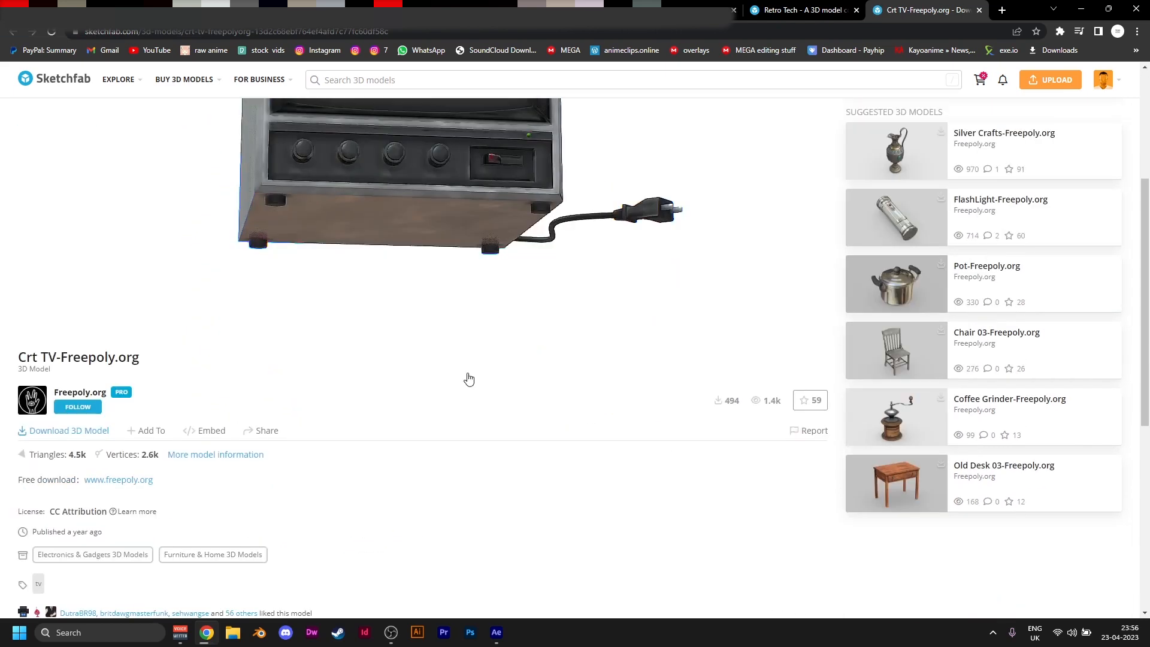
{"action": "left_click", "coordinate": [82, 430]}
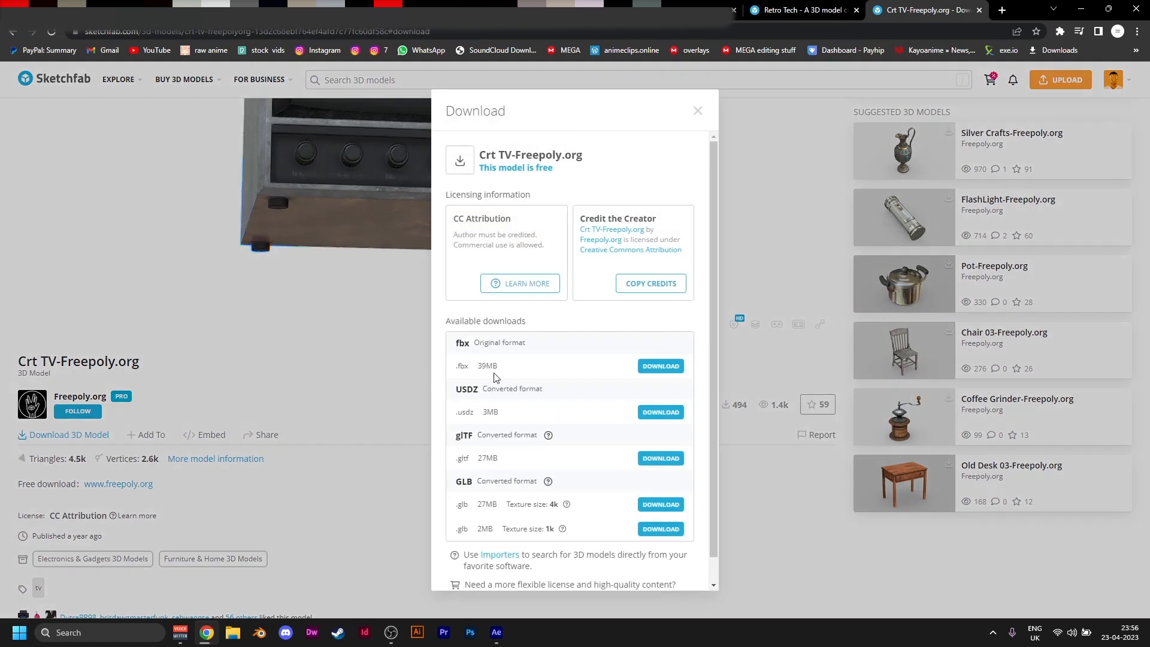
{"action": "left_click", "coordinate": [369, 411]}
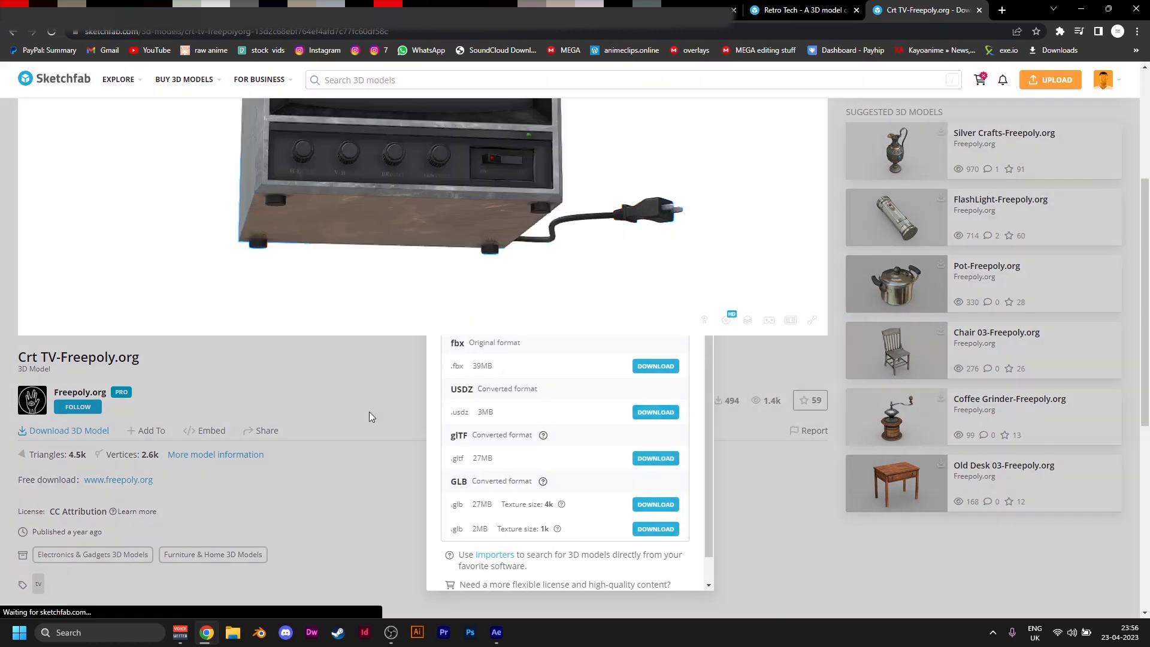
{"action": "scroll", "coordinate": [369, 412], "scroll_direction": "up", "scroll_amount": 3}
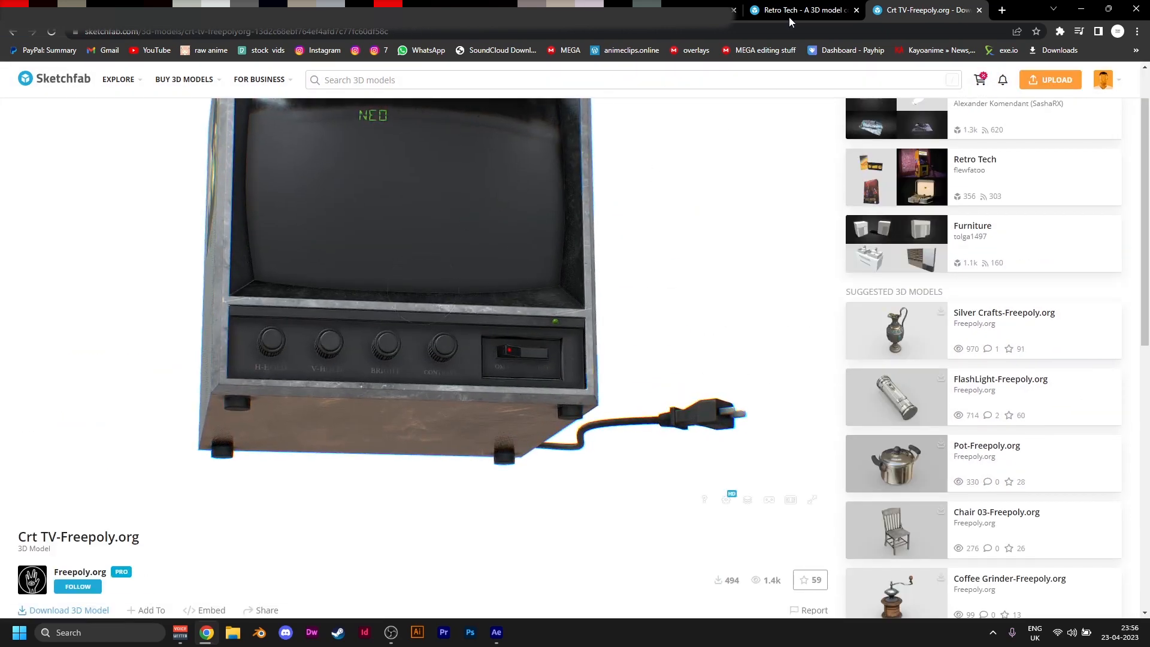
{"action": "left_click", "coordinate": [978, 10]}
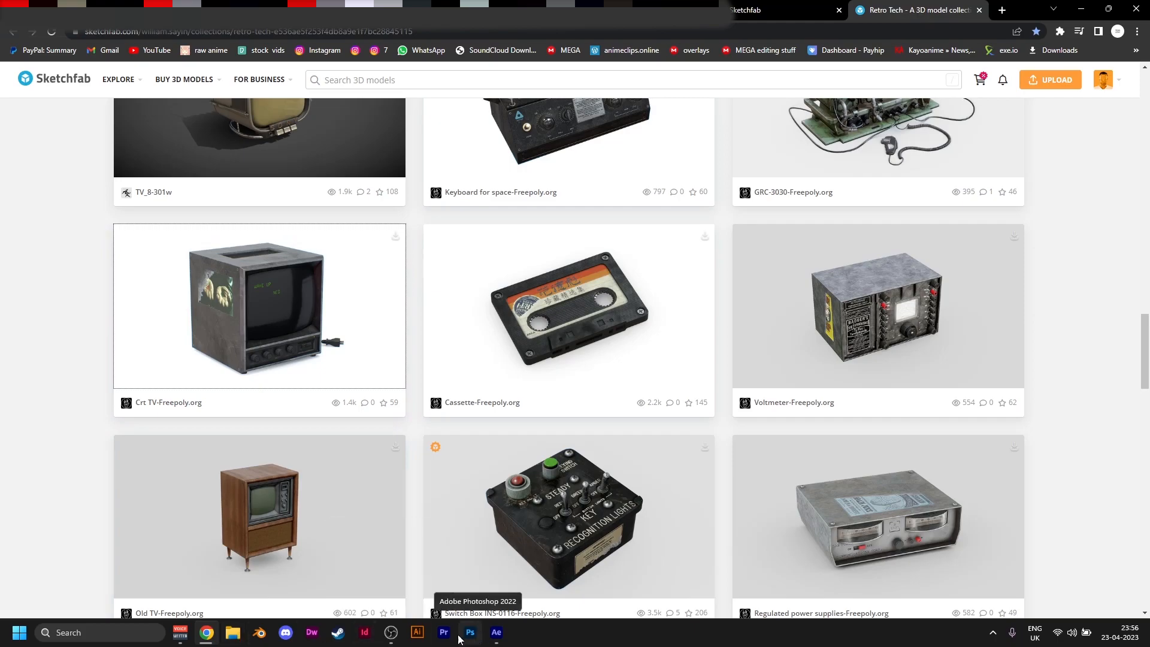
Step: Switch to After Effects and import Arcade Cabinet.obj from the kirby-arcade source folder with the default import preferences
{"action": "left_click", "coordinate": [496, 632]}
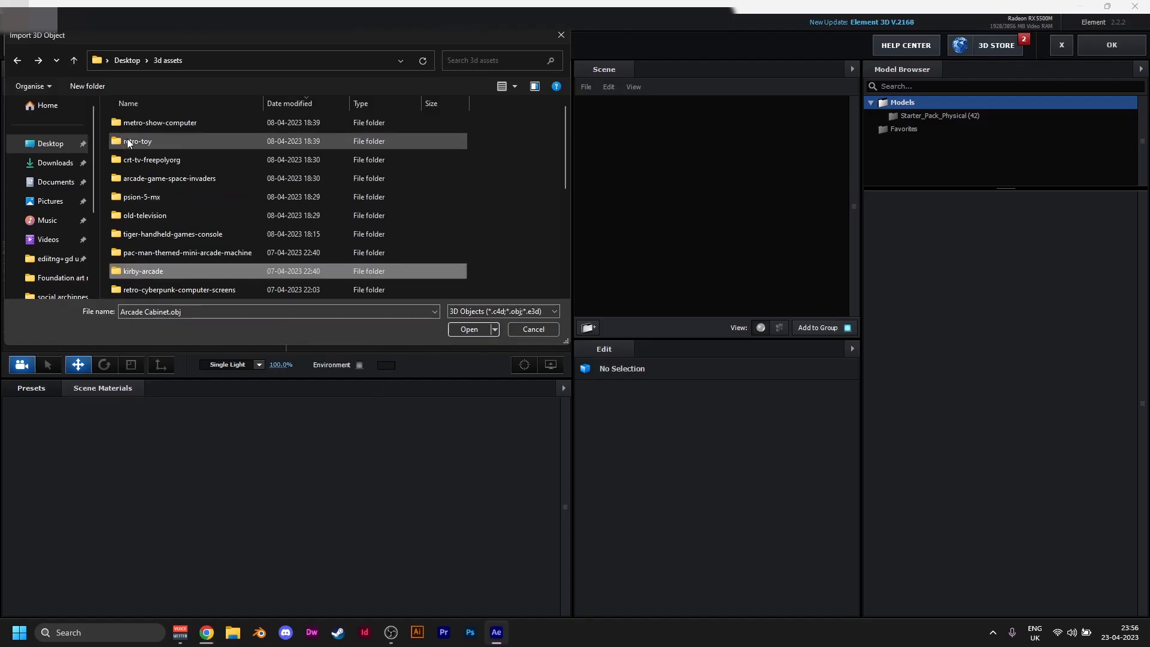
{"action": "double_click", "coordinate": [136, 272]}
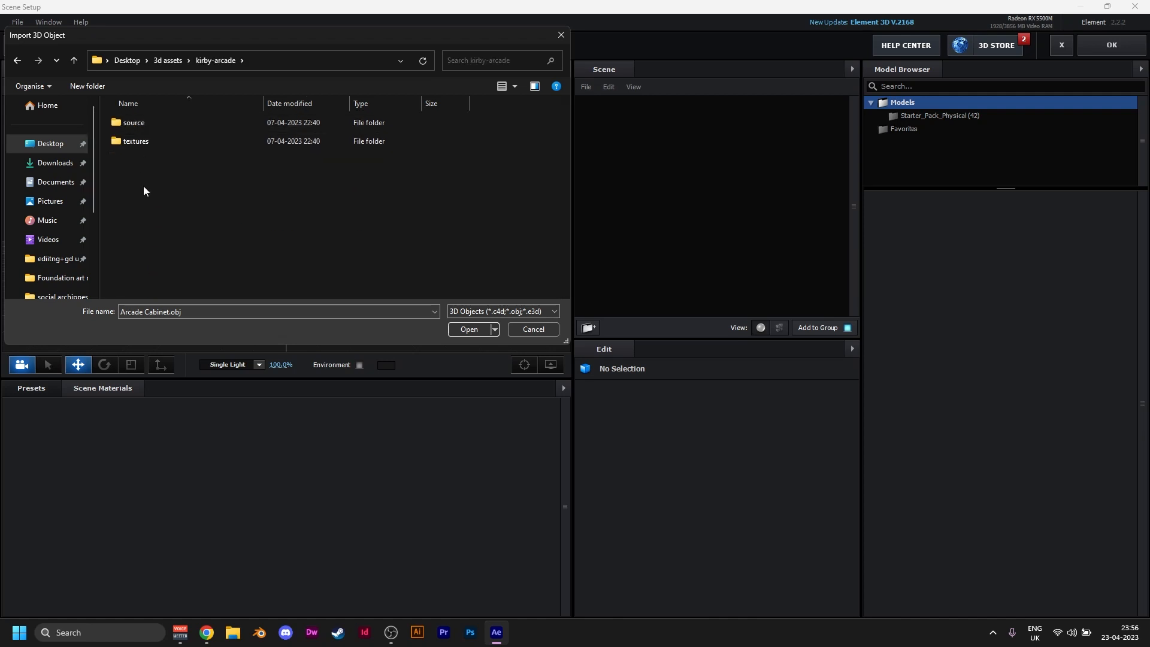
{"action": "double_click", "coordinate": [129, 124]}
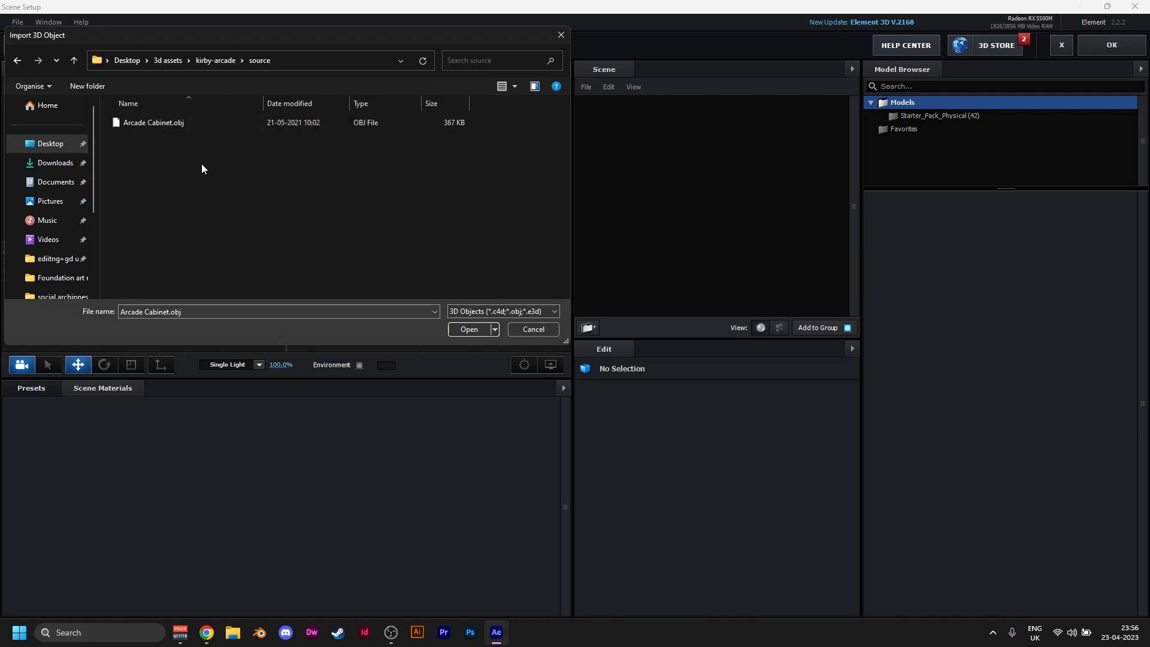
{"action": "left_click_drag", "start_coordinate": [201, 164], "coordinate": [140, 110]}
{"action": "left_click_drag", "start_coordinate": [251, 186], "coordinate": [167, 127]}
{"action": "left_click", "coordinate": [469, 328]}
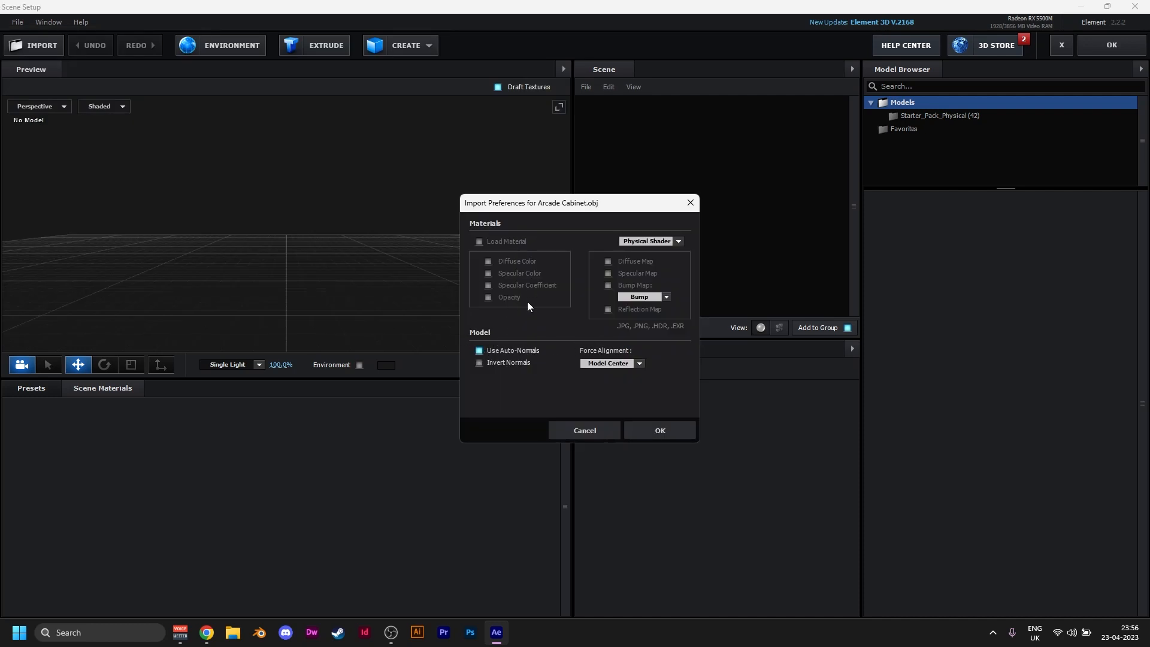
{"action": "left_click", "coordinate": [661, 430]}
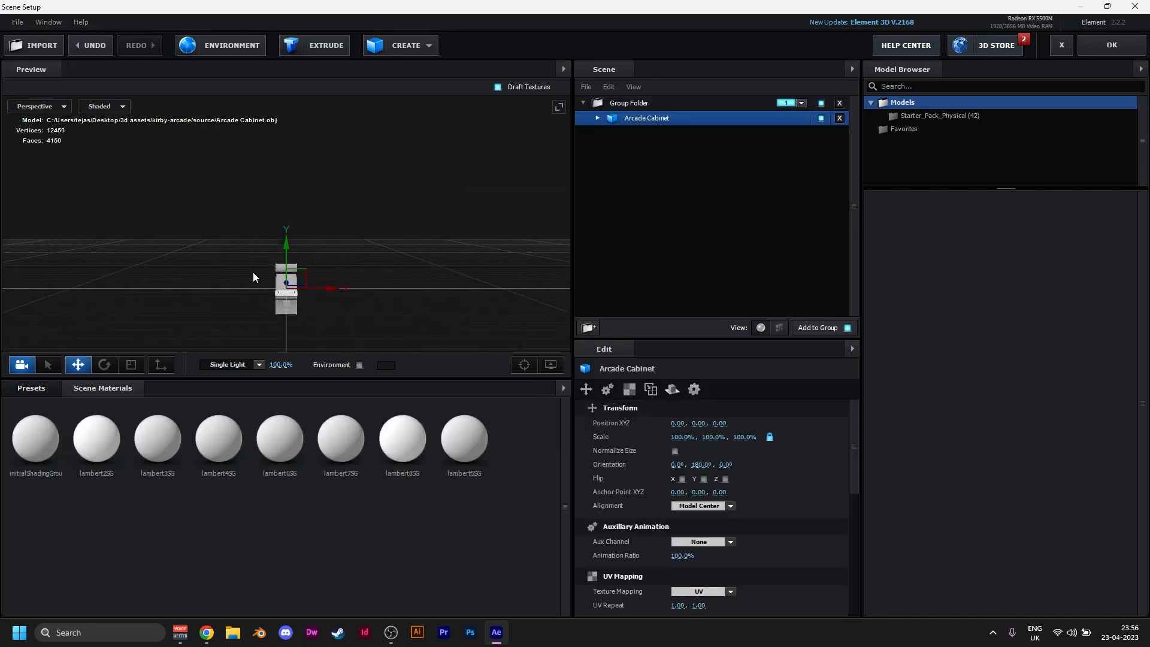
Step: Examine the imported arcade cabinet up close and expand its list of material groups in the scene
{"action": "scroll", "coordinate": [251, 271], "scroll_direction": "up", "scroll_amount": 3}
{"action": "left_click_drag", "start_coordinate": [344, 295], "coordinate": [328, 249]}
{"action": "scroll", "coordinate": [325, 273], "scroll_direction": "up", "scroll_amount": 5}
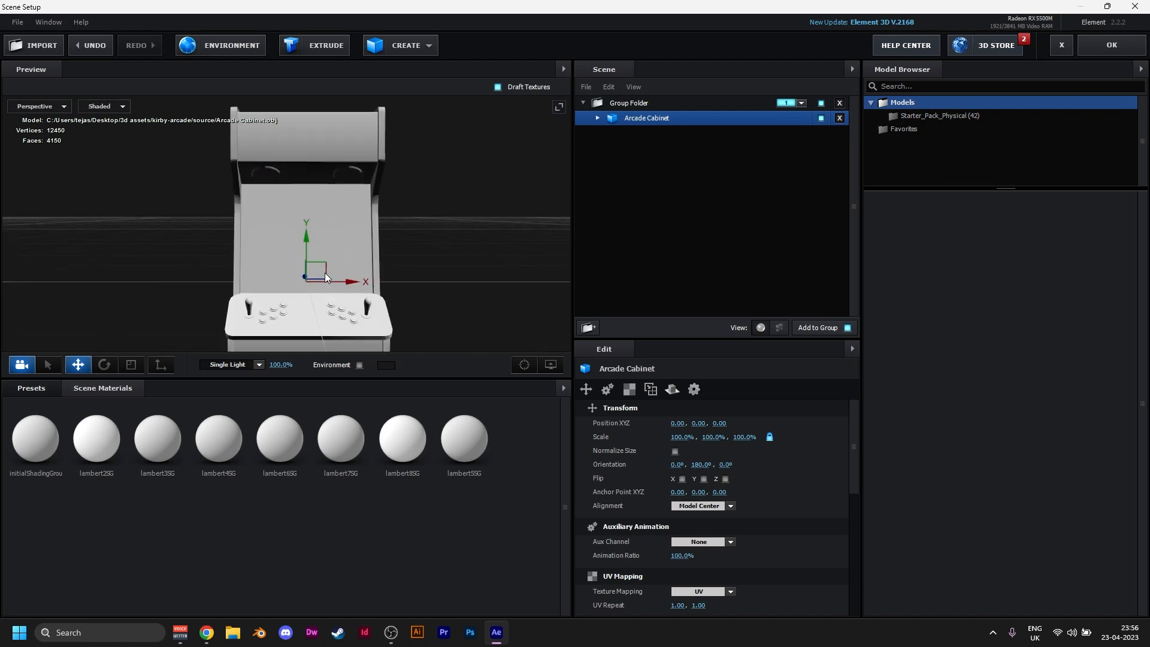
{"action": "left_click_drag", "start_coordinate": [413, 282], "coordinate": [410, 195]}
{"action": "scroll", "coordinate": [392, 290], "scroll_direction": "down", "scroll_amount": 4}
{"action": "scroll", "coordinate": [392, 289], "scroll_direction": "up", "scroll_amount": 2}
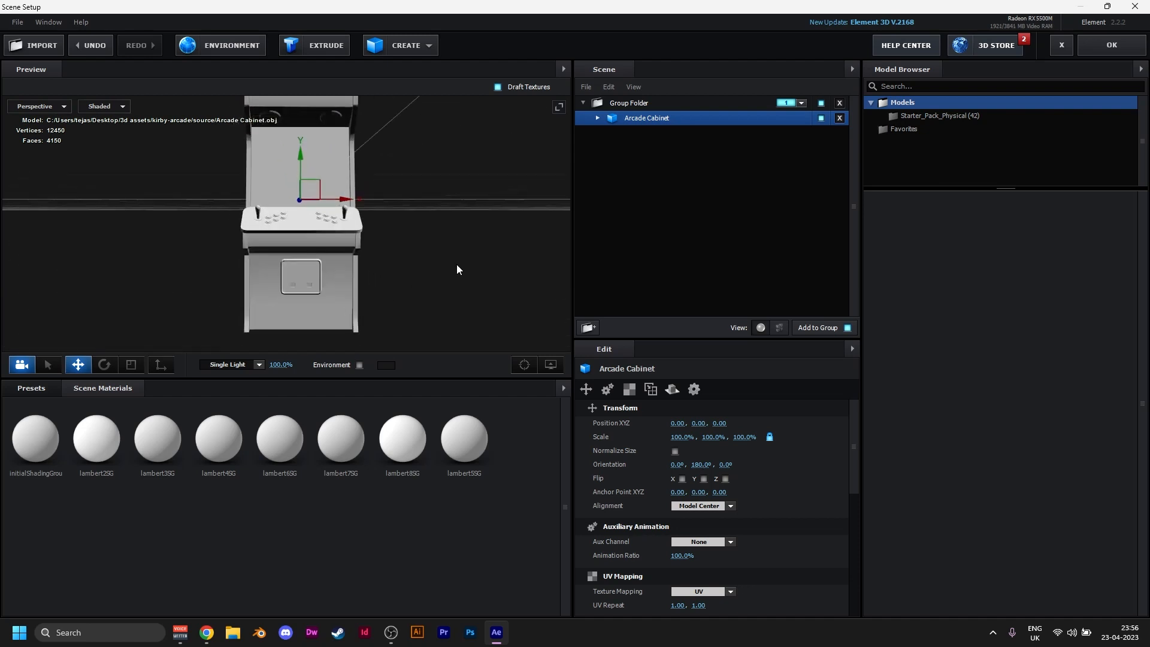
{"action": "left_click", "coordinate": [598, 118]}
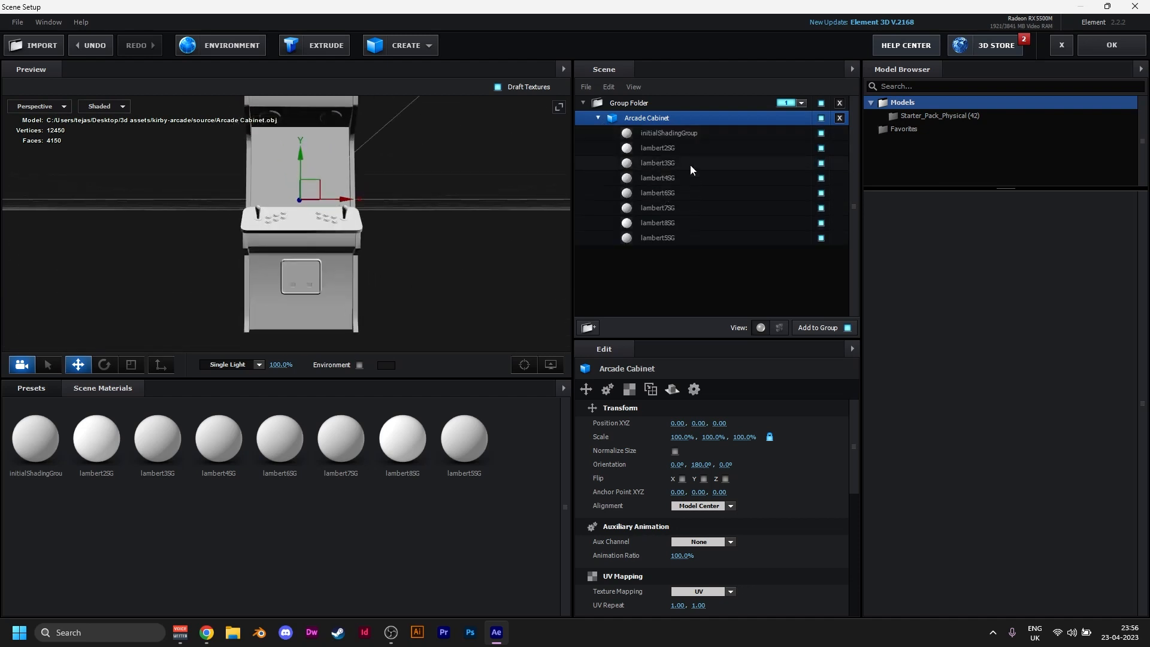
{"action": "scroll", "coordinate": [448, 185], "scroll_direction": "up", "scroll_amount": 3}
{"action": "left_click_drag", "start_coordinate": [452, 205], "coordinate": [417, 206]}
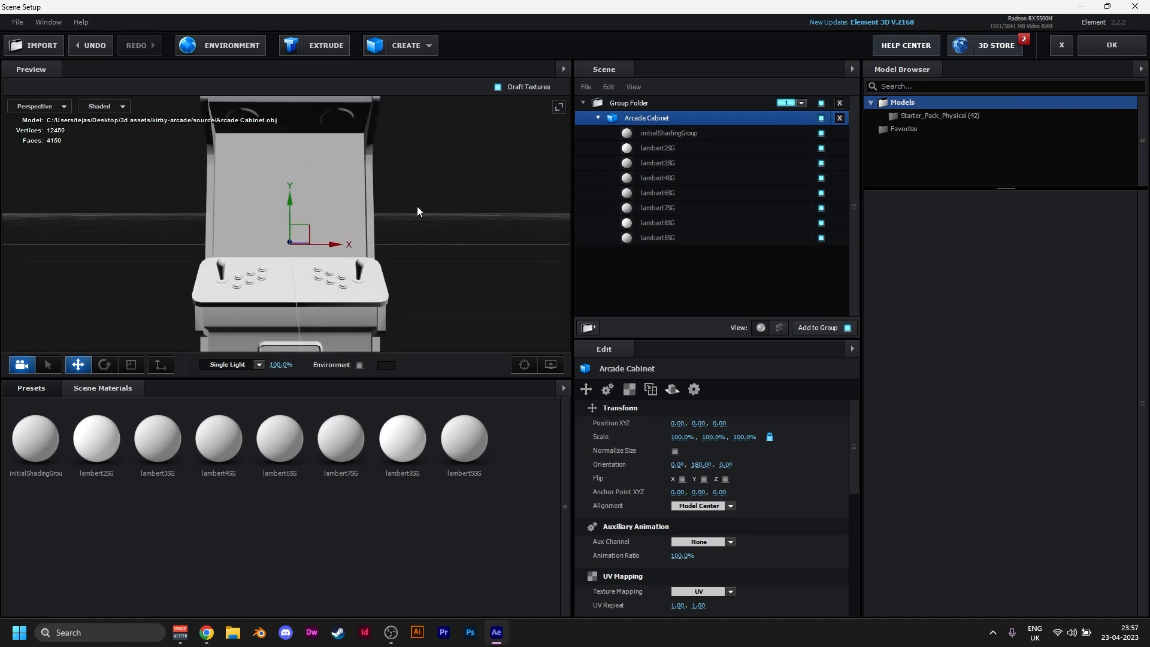
{"action": "scroll", "coordinate": [352, 213], "scroll_direction": "up", "scroll_amount": 3}
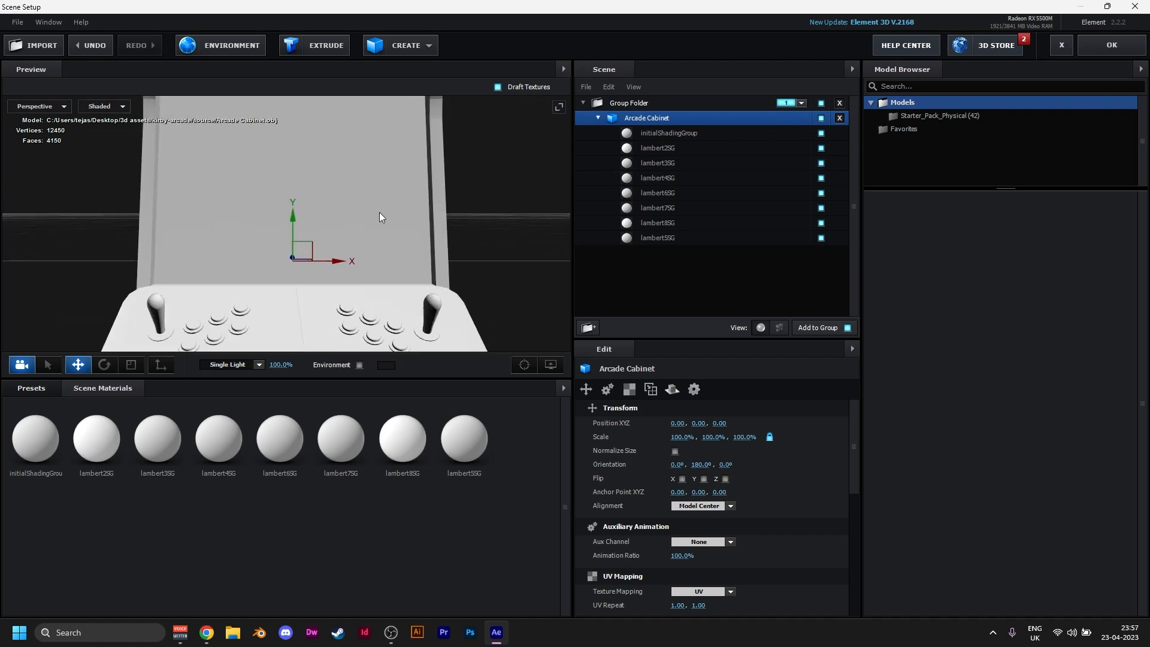
{"action": "scroll", "coordinate": [445, 229], "scroll_direction": "down", "scroll_amount": 5}
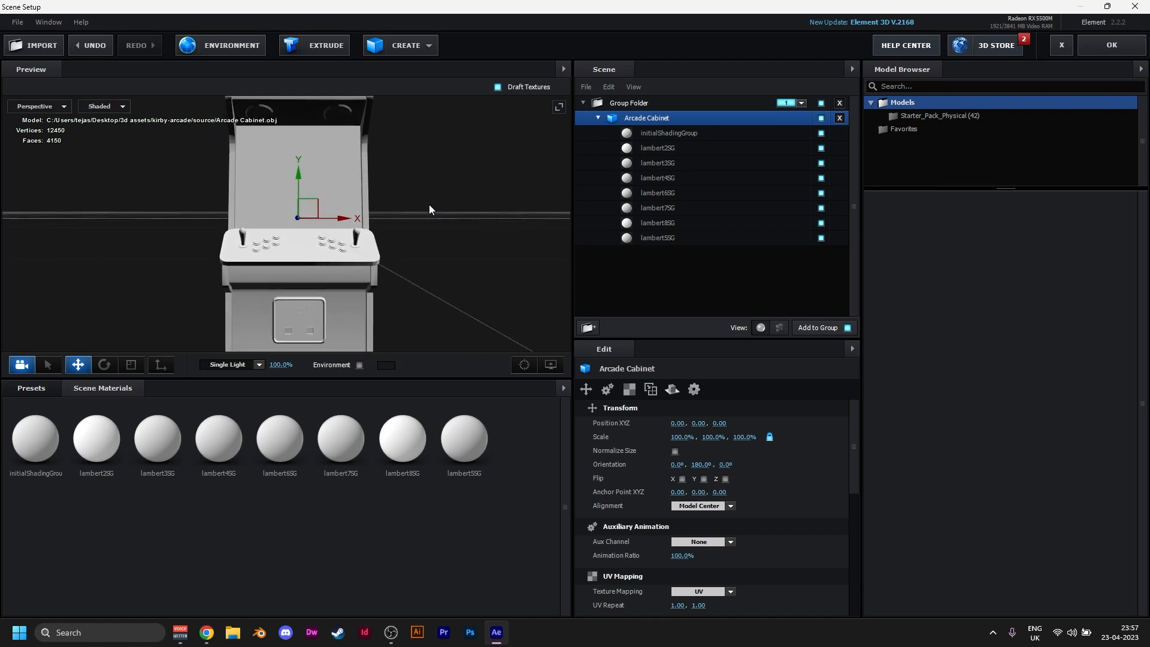
{"action": "scroll", "coordinate": [428, 204], "scroll_direction": "down", "scroll_amount": 2}
Step: Apply the Parking_blurred preset from V1_Environment as the scene environment, showing the environment background only while choosing
{"action": "left_click", "coordinate": [360, 365]}
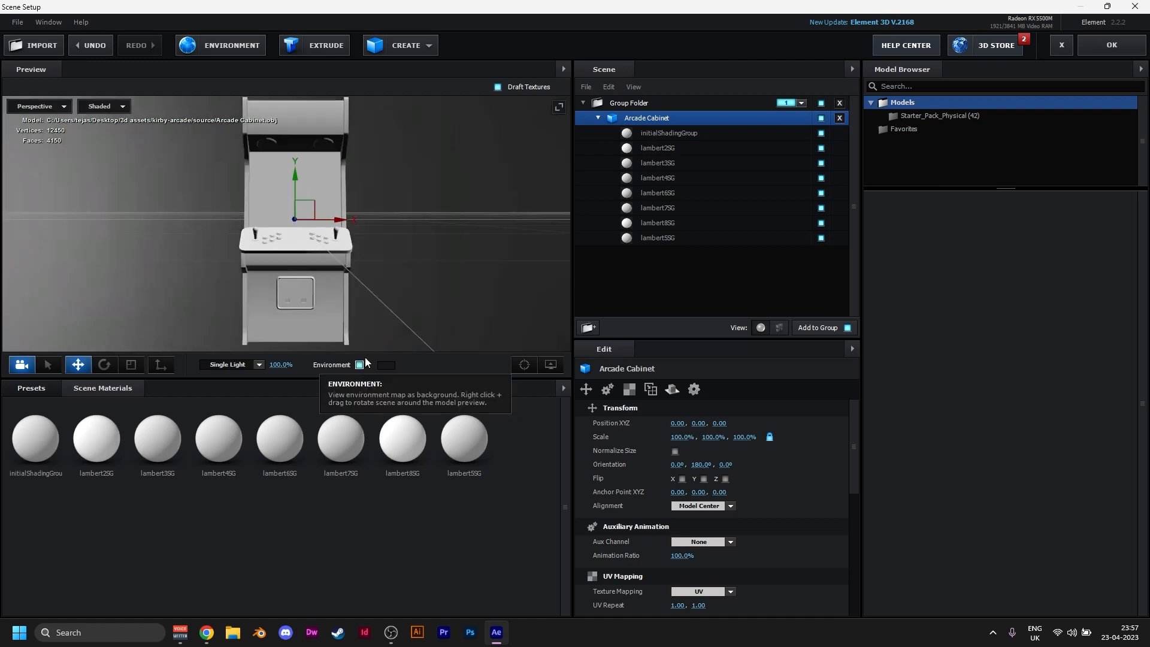
{"action": "scroll", "coordinate": [401, 288], "scroll_direction": "up", "scroll_amount": 1}
{"action": "left_click", "coordinate": [9, 392]}
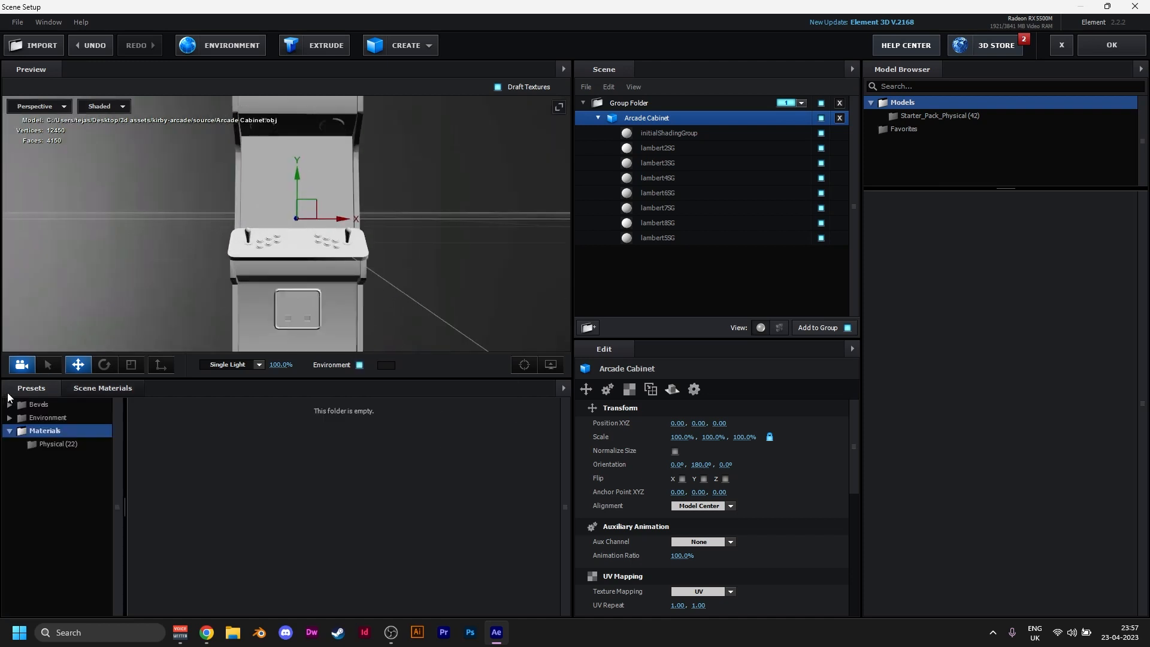
{"action": "left_click", "coordinate": [50, 419]}
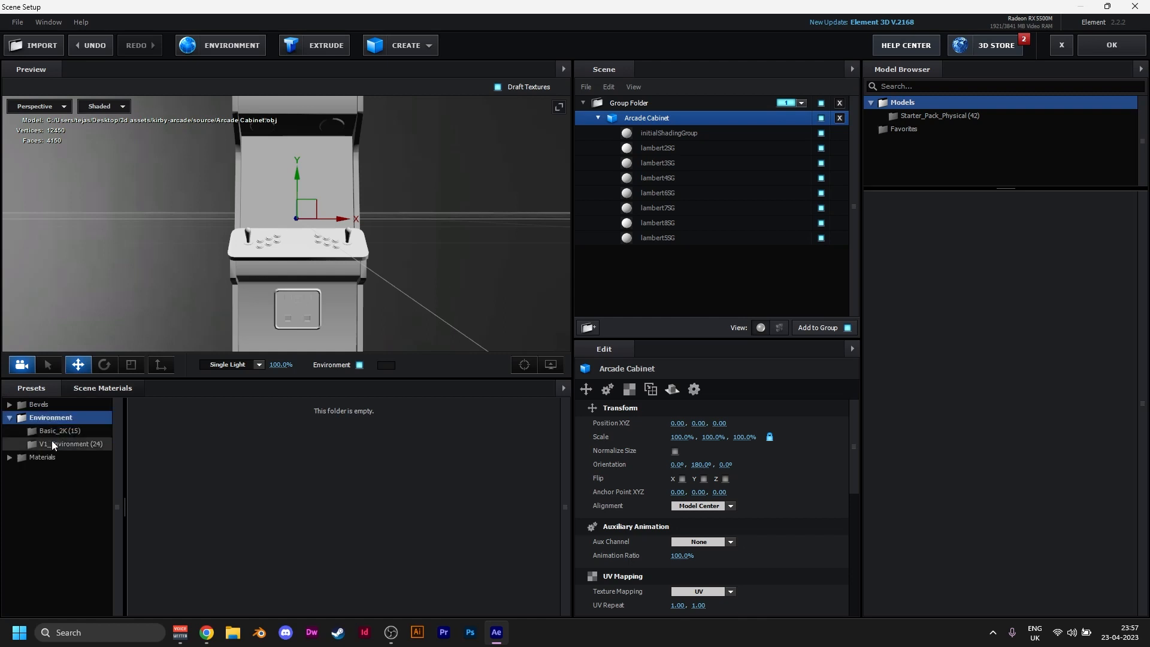
{"action": "left_click", "coordinate": [54, 444]}
{"action": "left_click", "coordinate": [361, 483]}
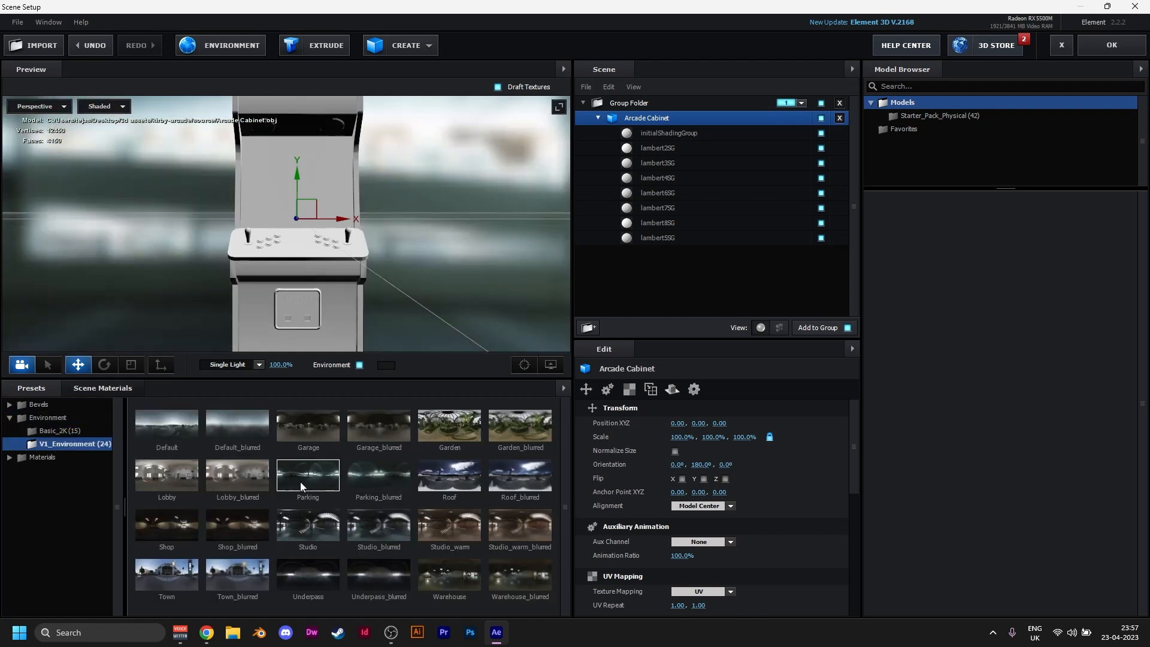
{"action": "left_click", "coordinate": [358, 365]}
{"action": "scroll", "coordinate": [375, 275], "scroll_direction": "up", "scroll_amount": 2}
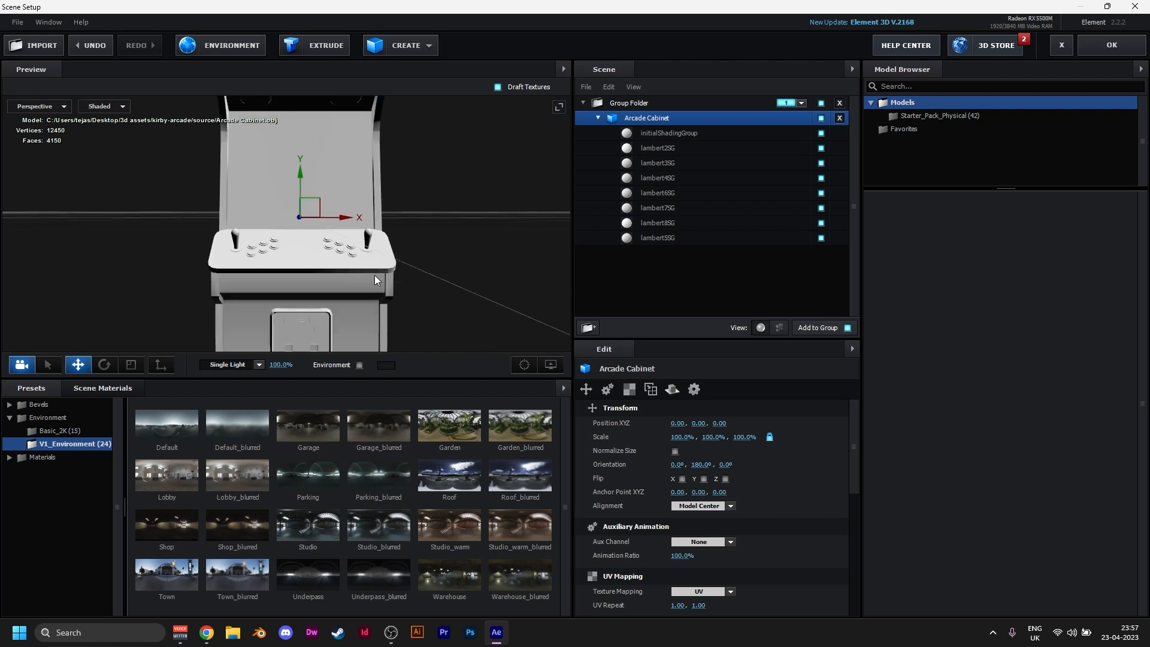
Step: Identify the part using initialShadingGroup by toggling its visibility and apply the Metal_Diffused preset from the Physical materials to it
{"action": "left_click", "coordinate": [36, 418]}
{"action": "left_click", "coordinate": [10, 418]}
{"action": "double_click", "coordinate": [48, 430]}
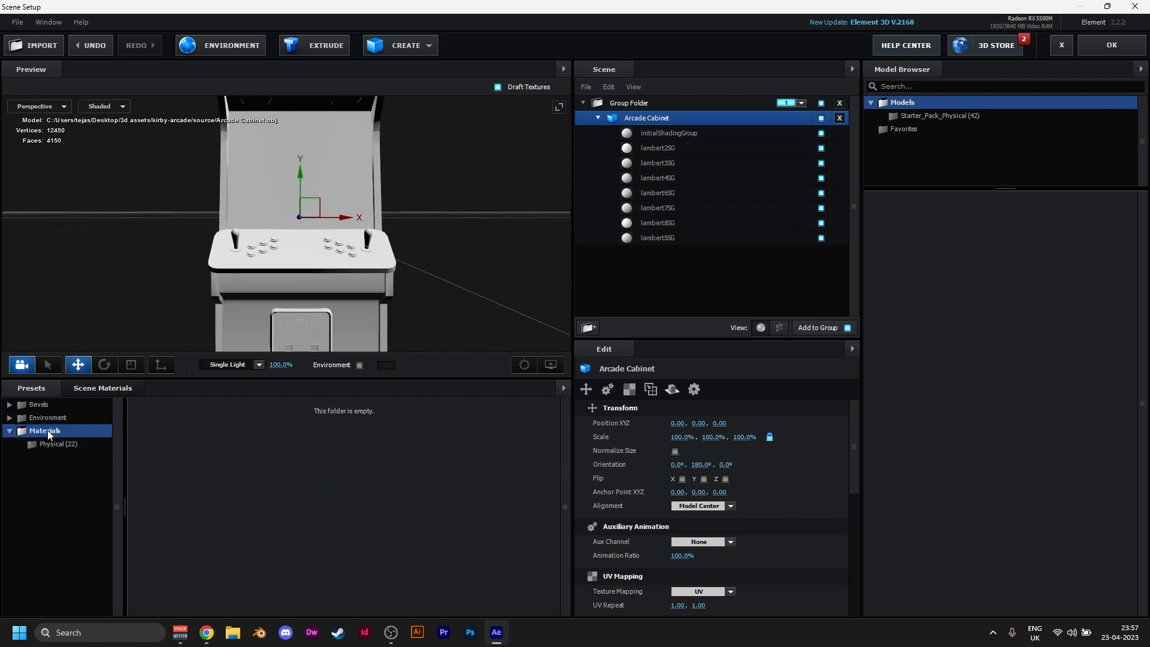
{"action": "left_click", "coordinate": [57, 442]}
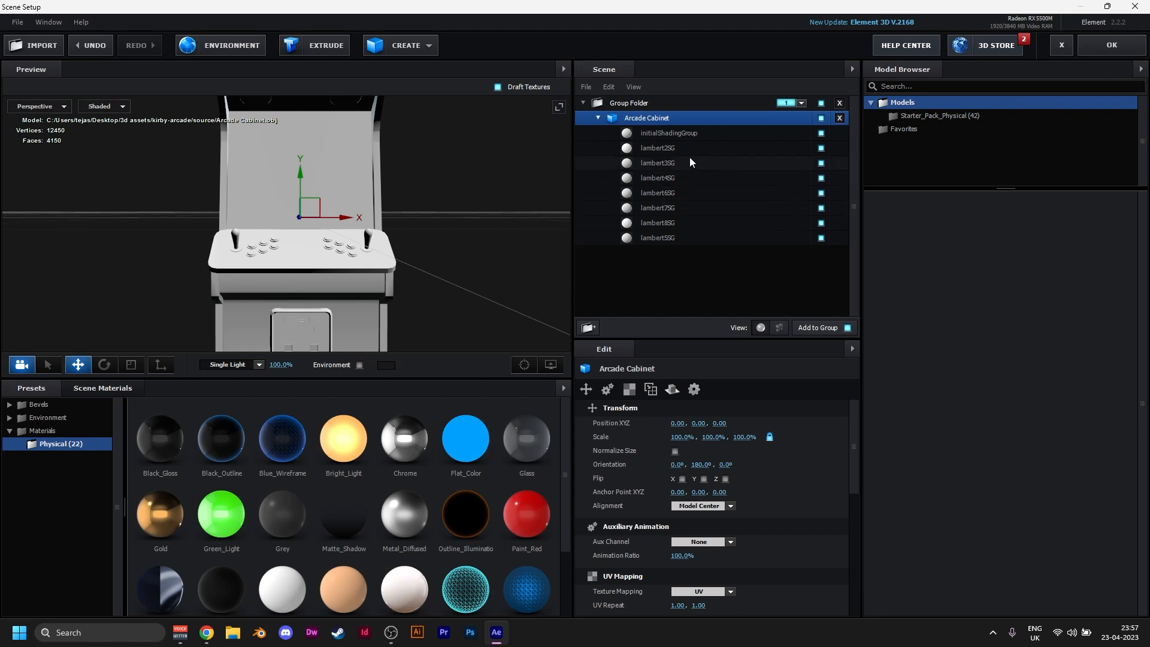
{"action": "left_click", "coordinate": [698, 134]}
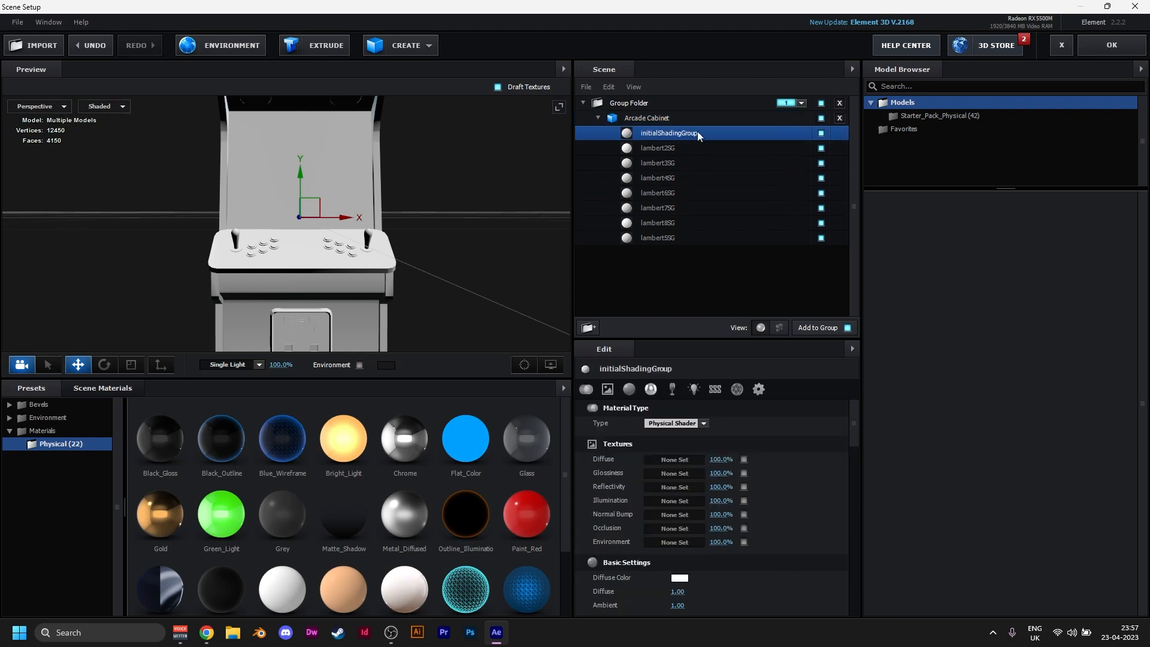
{"action": "left_click_drag", "start_coordinate": [421, 192], "coordinate": [485, 197]}
{"action": "left_click", "coordinate": [821, 133]}
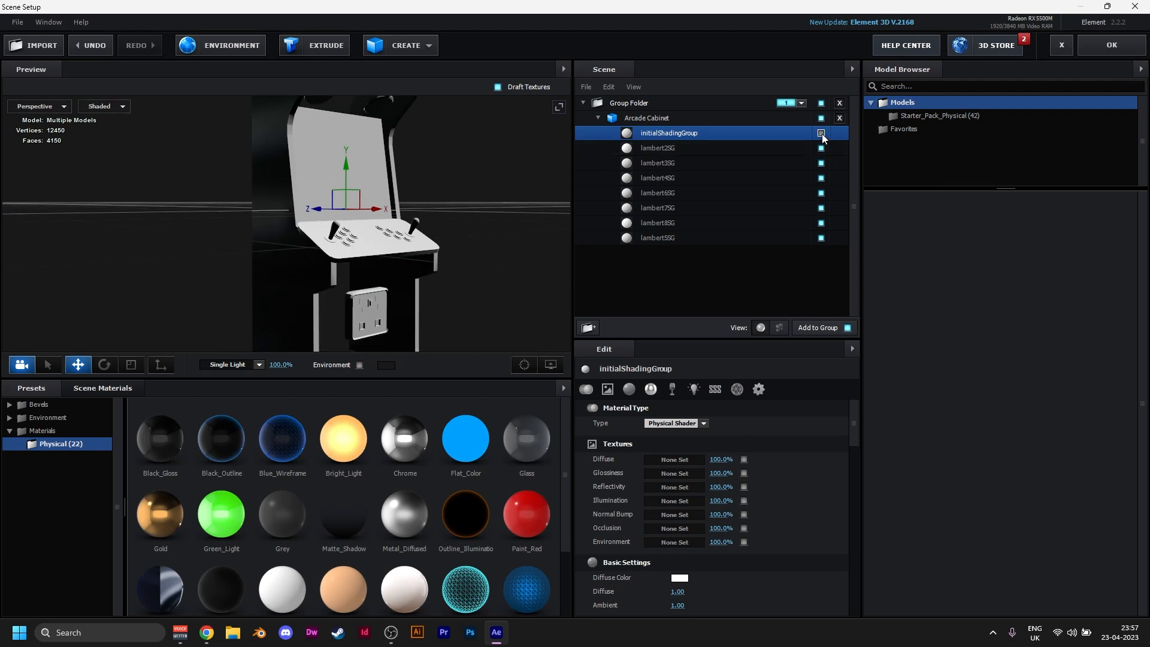
{"action": "left_click", "coordinate": [821, 133]}
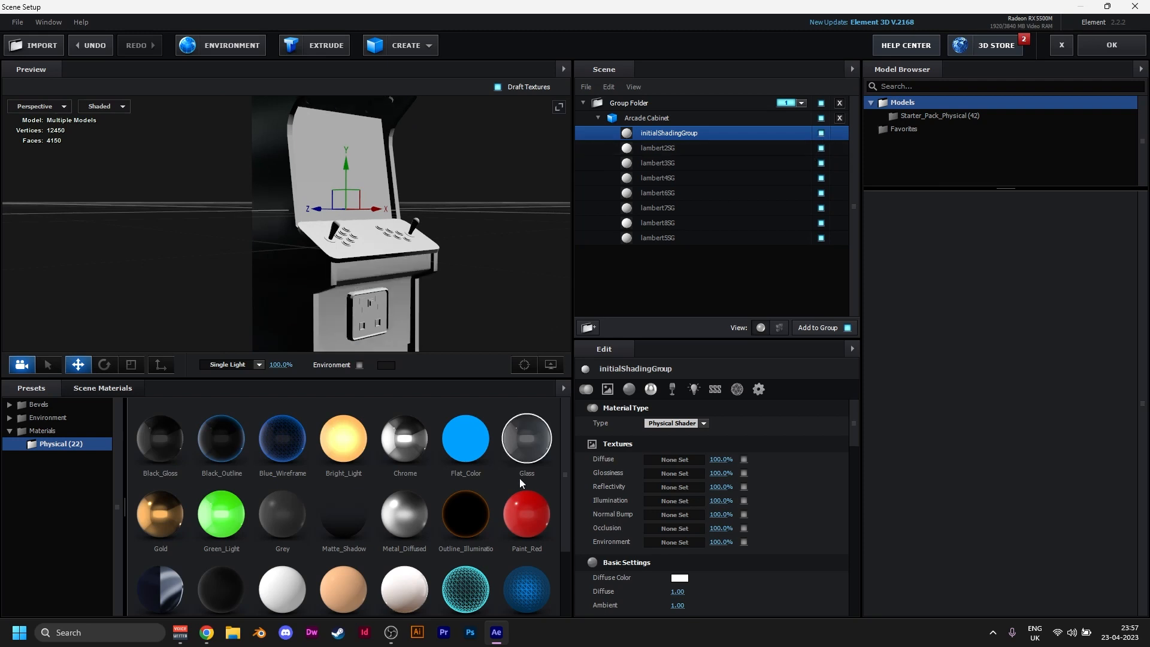
{"action": "left_click_drag", "start_coordinate": [401, 516], "coordinate": [725, 133]}
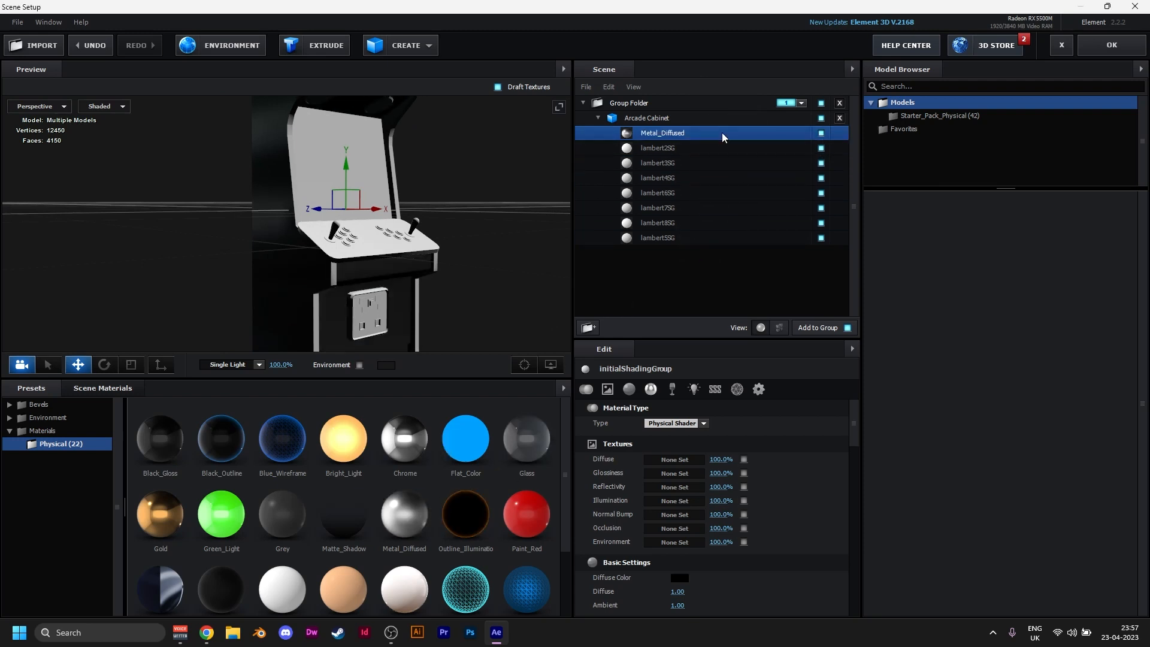
Step: Identify the part using lambert2SG by toggling its visibility and rename that material to screen
{"action": "left_click", "coordinate": [793, 149]}
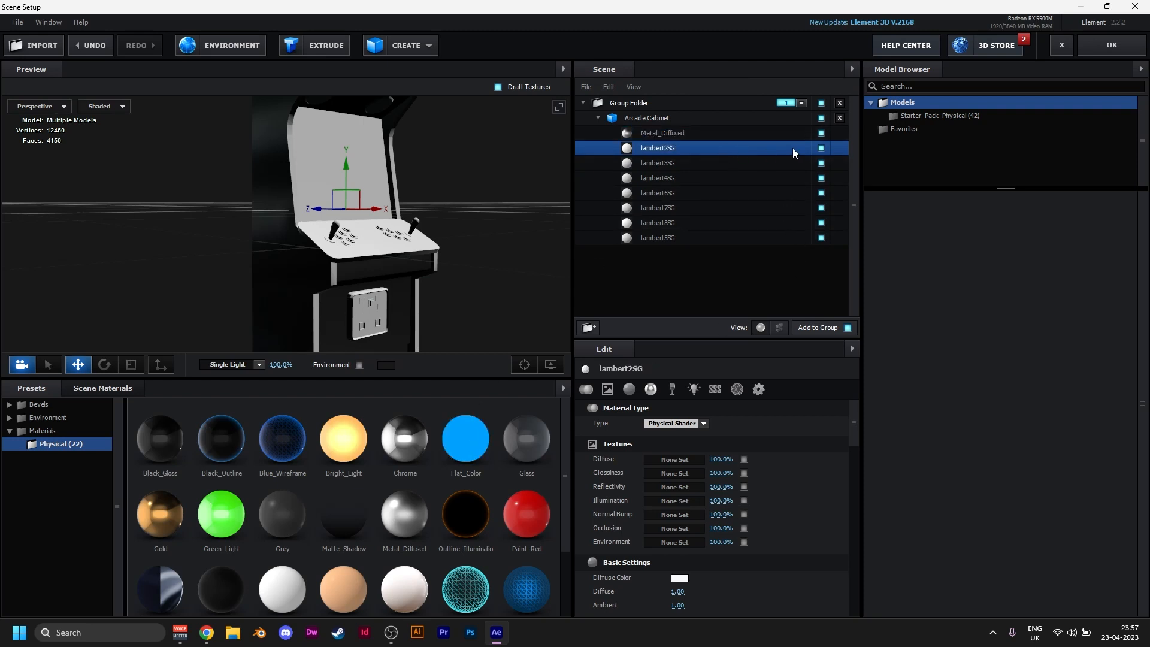
{"action": "left_click", "coordinate": [821, 148]}
{"action": "left_click", "coordinate": [821, 148]}
{"action": "left_click", "coordinate": [821, 147]}
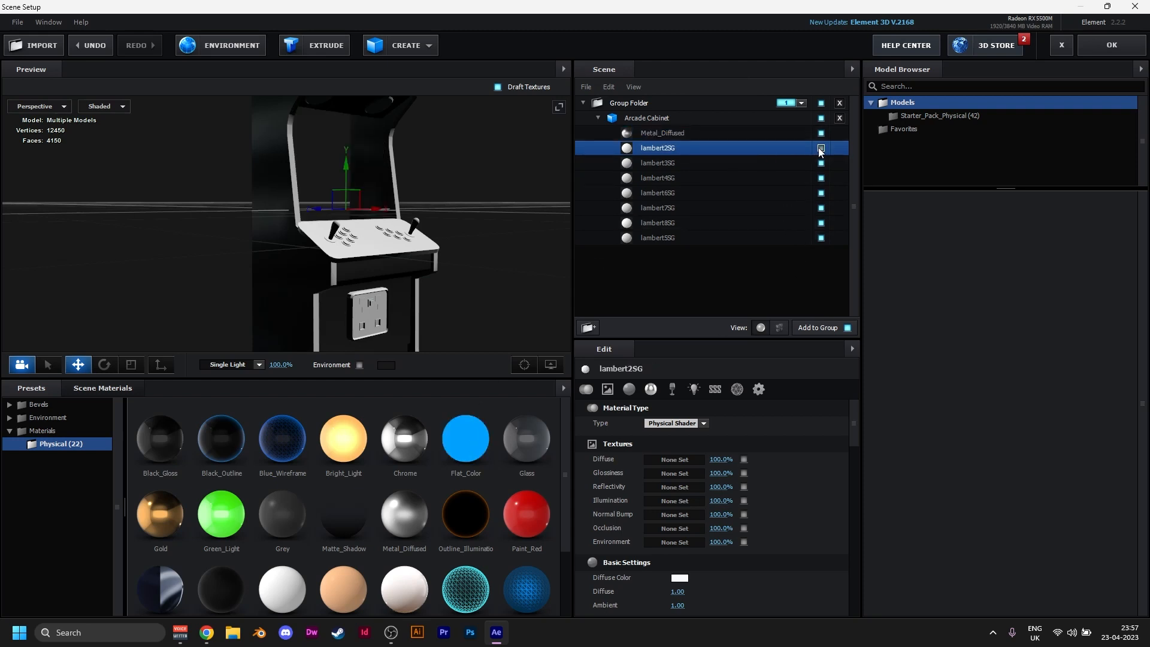
{"action": "left_click", "coordinate": [821, 148]}
{"action": "right_click", "coordinate": [685, 148]}
{"action": "left_click", "coordinate": [717, 167]}
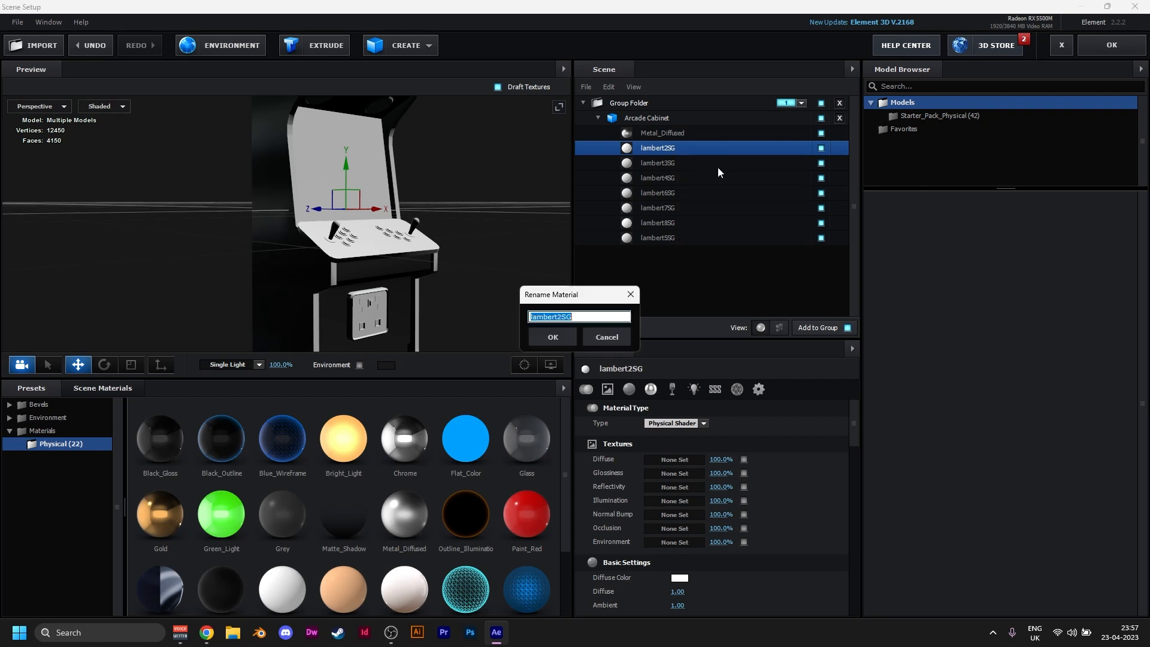
{"action": "type", "text": "screen"}
{"action": "left_click", "coordinate": [552, 337]}
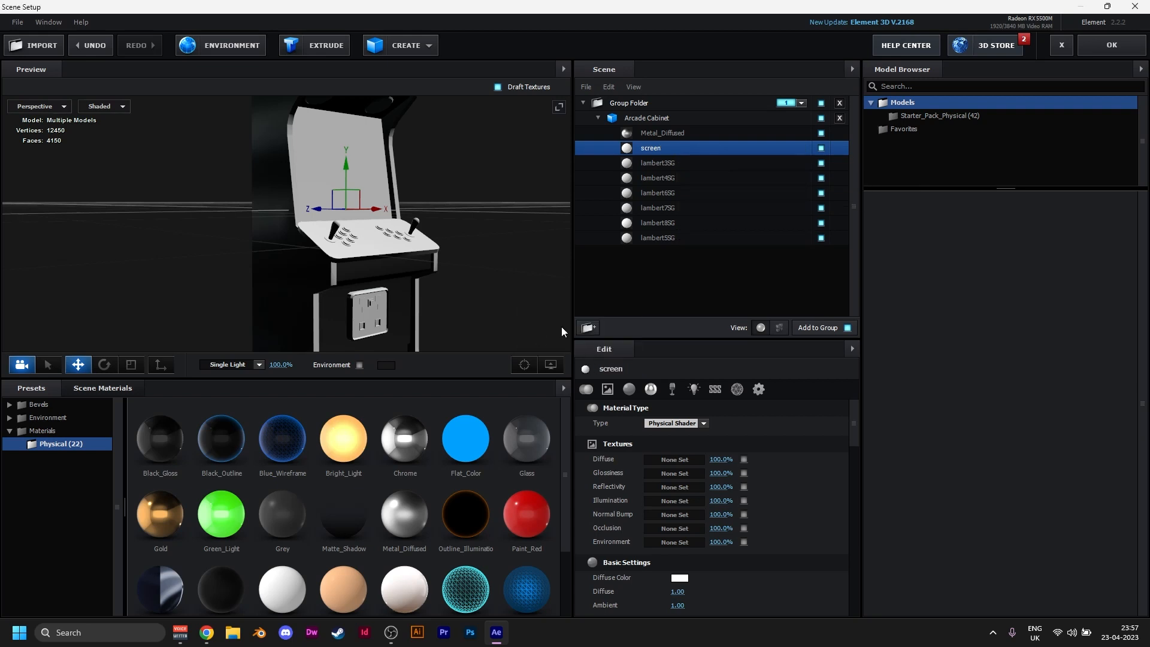
Step: Check which part uses lambert3SG by toggling its visibility and apply the Chrome preset to it
{"action": "left_click", "coordinate": [651, 163]}
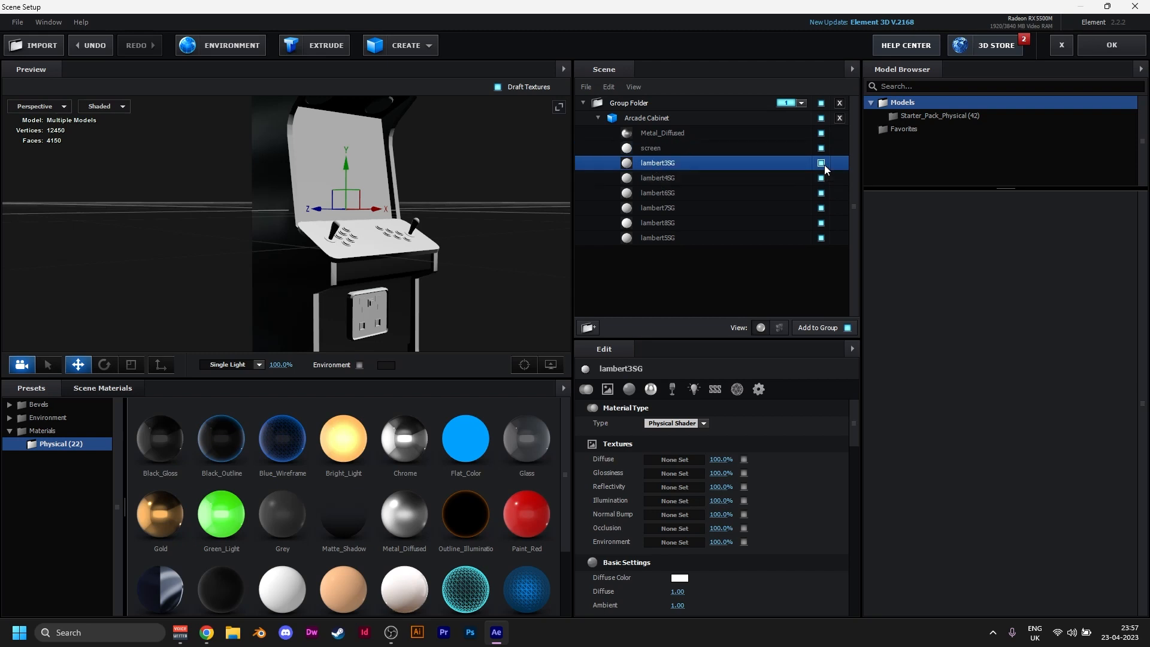
{"action": "left_click", "coordinate": [820, 162]}
{"action": "left_click", "coordinate": [820, 163]}
{"action": "left_click_drag", "start_coordinate": [427, 450], "coordinate": [653, 163]}
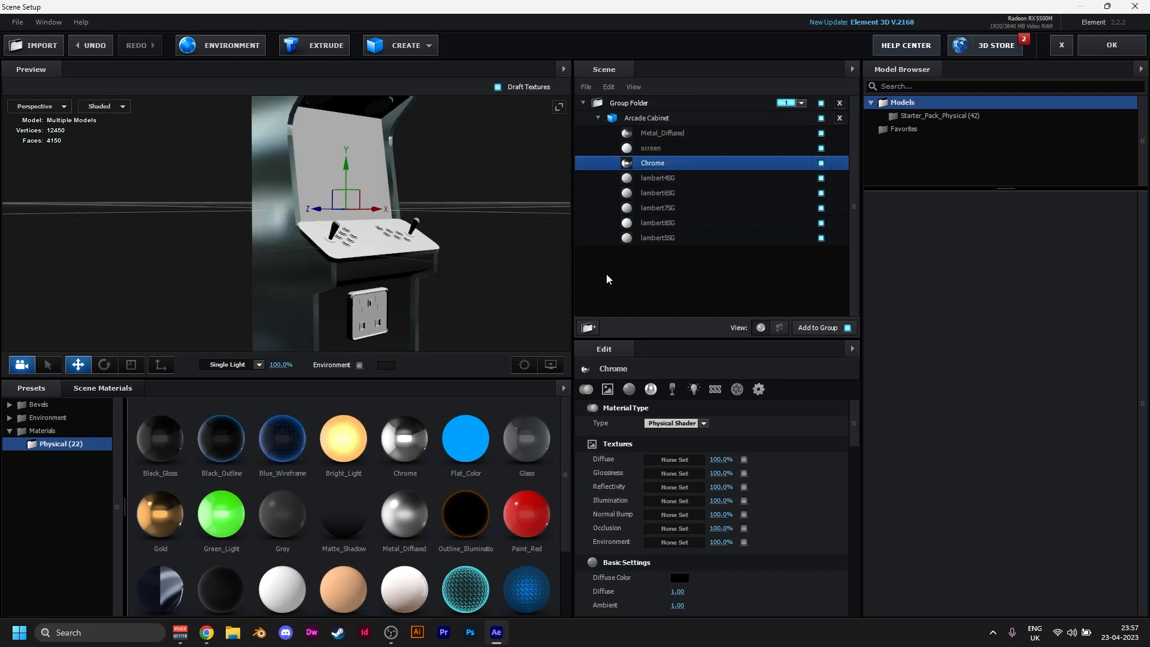
Step: Apply the Chrome preset to lambert4SG and the Gold preset to both lambert6SG and lambert7SG
{"action": "left_click_drag", "start_coordinate": [407, 453], "coordinate": [669, 179]}
{"action": "scroll", "coordinate": [409, 513], "scroll_direction": "down", "scroll_amount": 1}
{"action": "left_click_drag", "start_coordinate": [160, 472], "coordinate": [619, 193]}
{"action": "left_click_drag", "start_coordinate": [159, 472], "coordinate": [684, 207]}
Step: Try Gold, Green_Light and Bright_Light on lambert8SG and settle on the Metal_Diffused preset
{"action": "left_click_drag", "start_coordinate": [160, 472], "coordinate": [654, 223]}
{"action": "left_click_drag", "start_coordinate": [220, 472], "coordinate": [654, 223]}
{"action": "left_click_drag", "start_coordinate": [343, 414], "coordinate": [628, 223]}
{"action": "scroll", "coordinate": [432, 492], "scroll_direction": "up", "scroll_amount": 1}
{"action": "left_click_drag", "start_coordinate": [405, 513], "coordinate": [652, 222]}
Step: Try Plastic_Matte on lambert5SG, check it on the cabinet, and replace it with the Gold preset
{"action": "scroll", "coordinate": [269, 527], "scroll_direction": "down", "scroll_amount": 1}
{"action": "left_click_drag", "start_coordinate": [223, 549], "coordinate": [628, 238]}
{"action": "scroll", "coordinate": [549, 226], "scroll_direction": "up", "scroll_amount": 2}
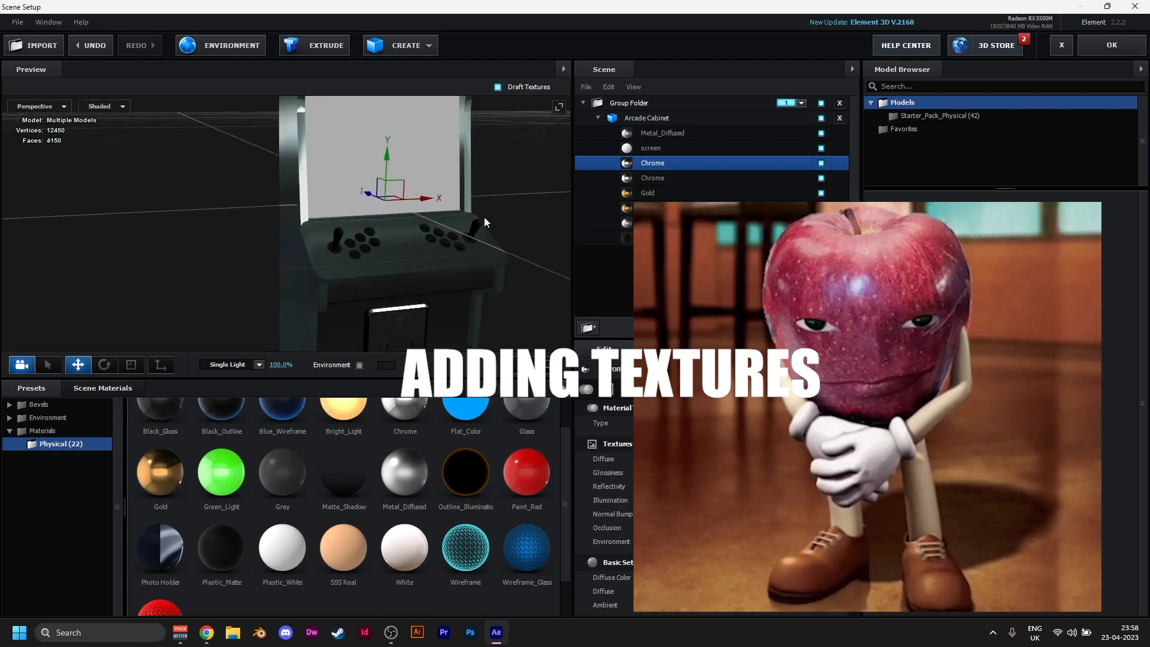
{"action": "left_click_drag", "start_coordinate": [549, 225], "coordinate": [419, 251]}
{"action": "scroll", "coordinate": [160, 515], "scroll_direction": "up", "scroll_amount": 1}
{"action": "left_click_drag", "start_coordinate": [148, 520], "coordinate": [622, 238]}
Step: Raise the arcade cabinet along its vertical axis so its feet rest about on the ground grid
{"action": "scroll", "coordinate": [433, 259], "scroll_direction": "down", "scroll_amount": 3}
{"action": "left_click_drag", "start_coordinate": [437, 261], "coordinate": [472, 217]}
{"action": "scroll", "coordinate": [471, 217], "scroll_direction": "down", "scroll_amount": 3}
{"action": "scroll", "coordinate": [470, 216], "scroll_direction": "up", "scroll_amount": 1}
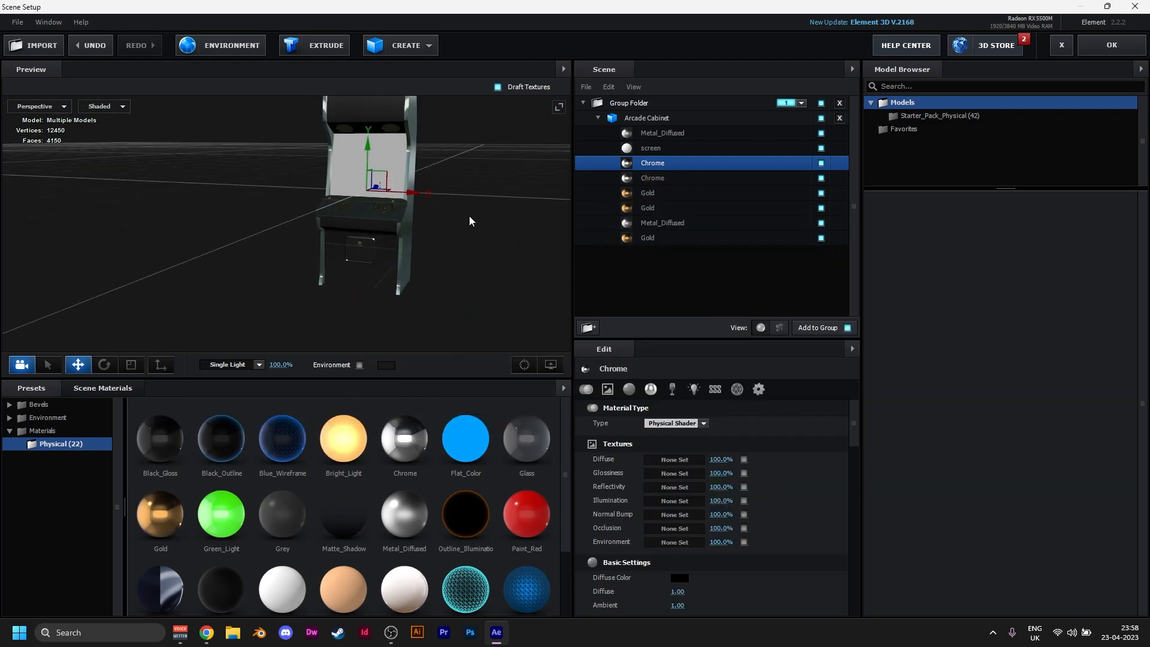
{"action": "scroll", "coordinate": [407, 224], "scroll_direction": "down", "scroll_amount": 2}
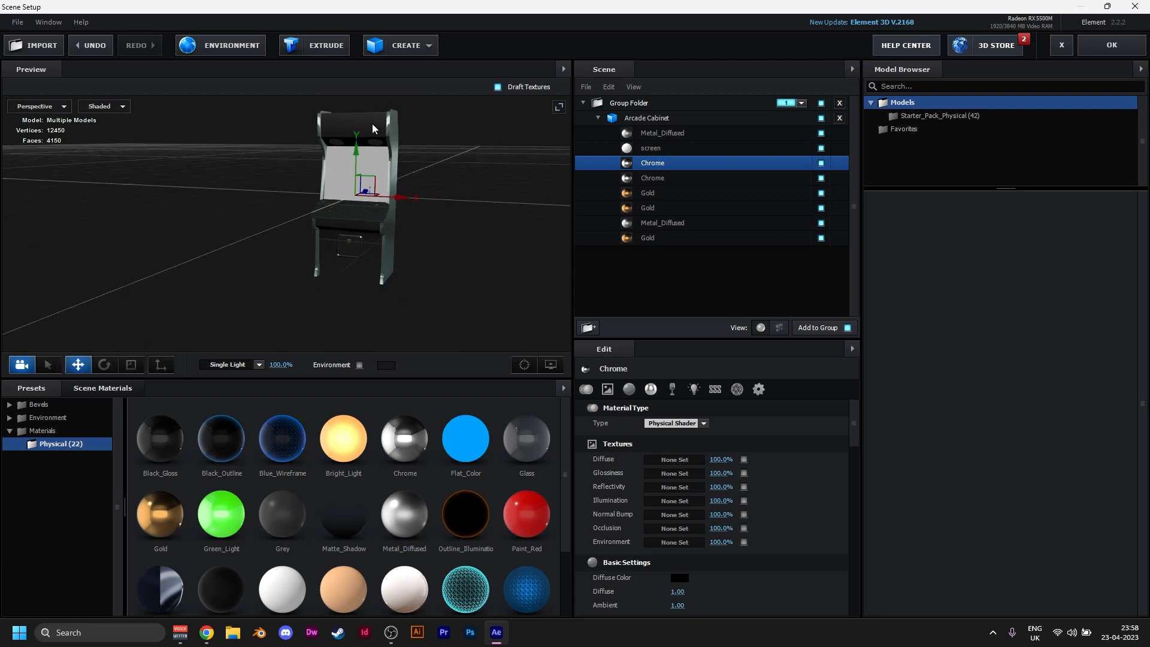
{"action": "left_click_drag", "start_coordinate": [357, 149], "coordinate": [387, 62]}
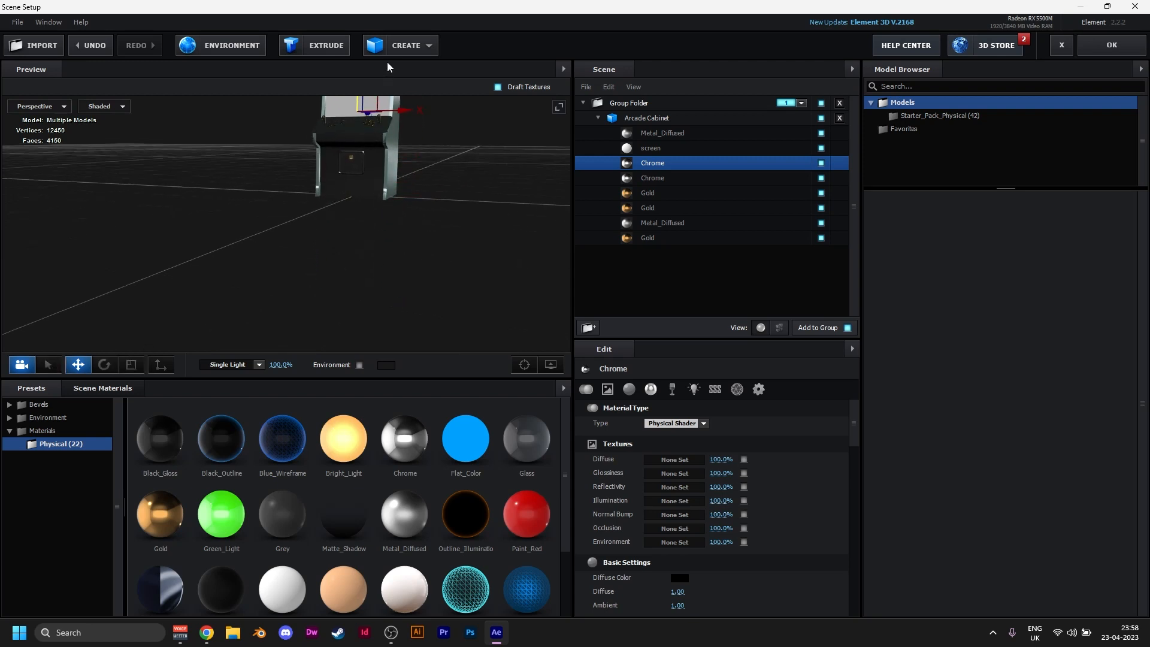
Step: Create a plane primitive as the floor beneath the arcade cabinet
{"action": "scroll", "coordinate": [515, 165], "scroll_direction": "up", "scroll_amount": 3}
{"action": "left_click_drag", "start_coordinate": [515, 165], "coordinate": [440, 202]}
{"action": "scroll", "coordinate": [533, 167], "scroll_direction": "down", "scroll_amount": 3}
{"action": "left_click", "coordinate": [408, 53]}
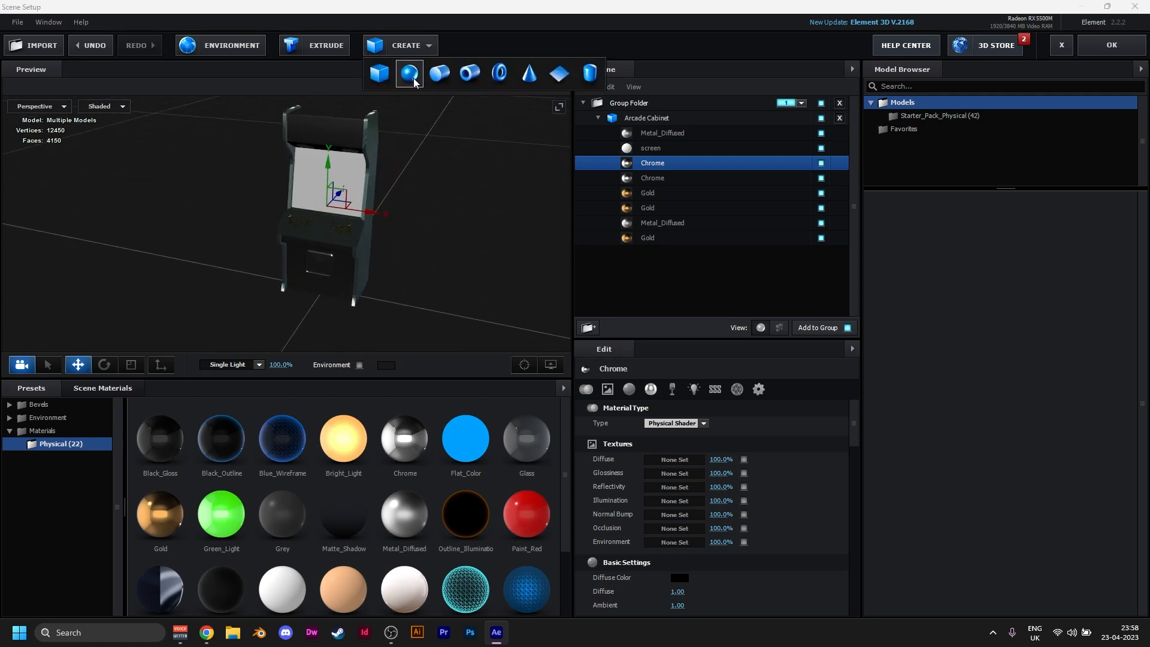
{"action": "left_click", "coordinate": [559, 74]}
Step: Enlarge the floor plane uniformly to 127%
{"action": "scroll", "coordinate": [419, 266], "scroll_direction": "down", "scroll_amount": 3}
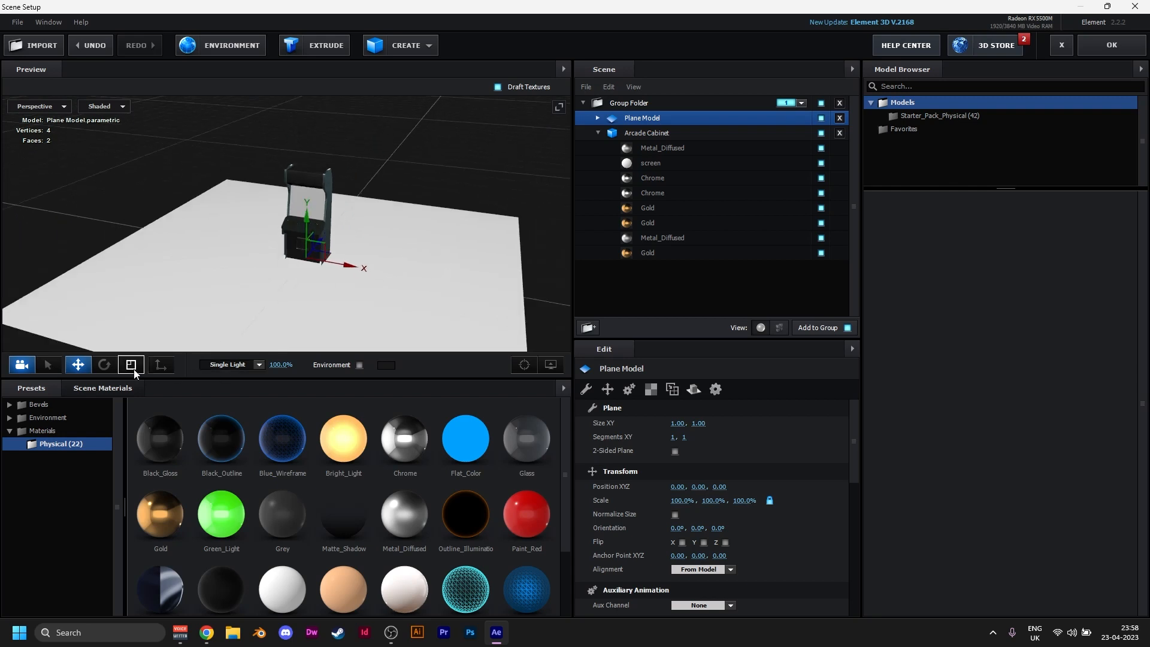
{"action": "left_click", "coordinate": [133, 368]}
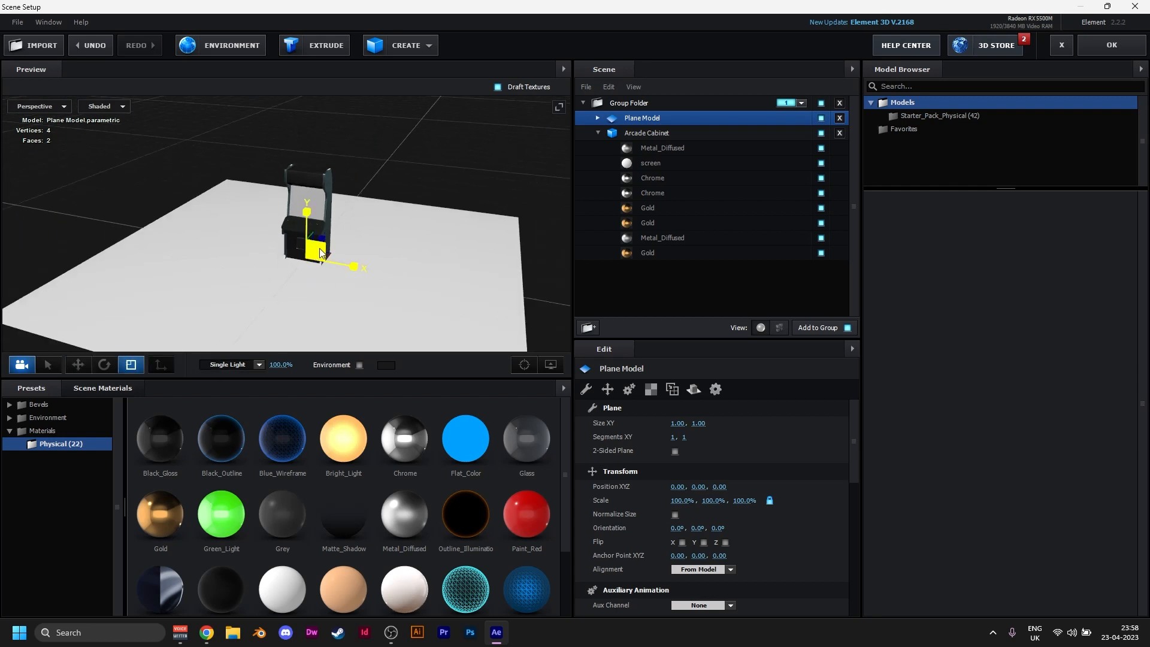
{"action": "left_click_drag", "start_coordinate": [421, 234], "coordinate": [473, 138]}
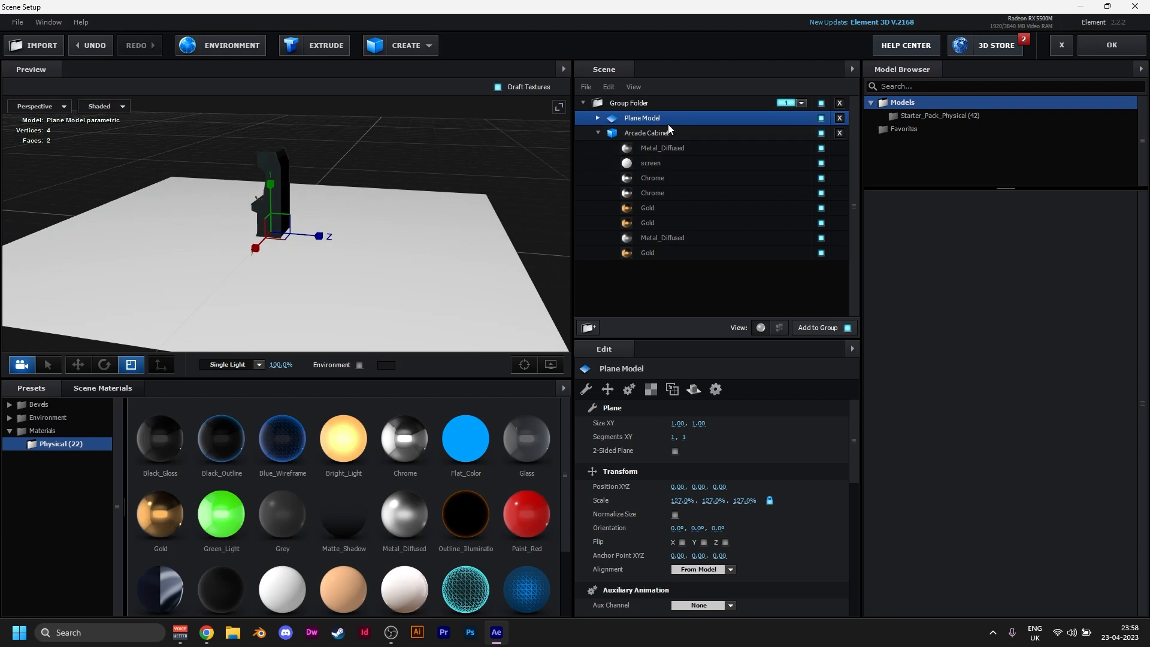
Step: Delete the plane model from the scene and apply the scene setup to the composition
{"action": "key", "text": "Delete"}
{"action": "left_click_drag", "start_coordinate": [407, 251], "coordinate": [357, 296]}
{"action": "scroll", "coordinate": [316, 205], "scroll_direction": "up", "scroll_amount": 3}
{"action": "scroll", "coordinate": [343, 296], "scroll_direction": "up", "scroll_amount": 3}
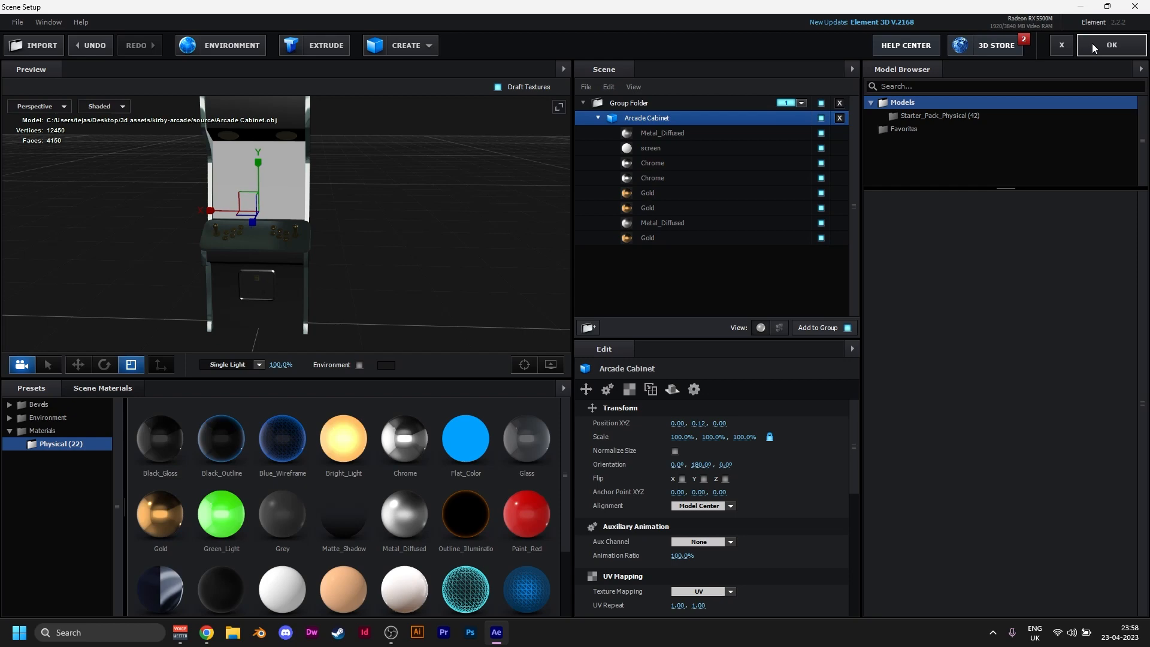
{"action": "left_click", "coordinate": [1091, 44]}
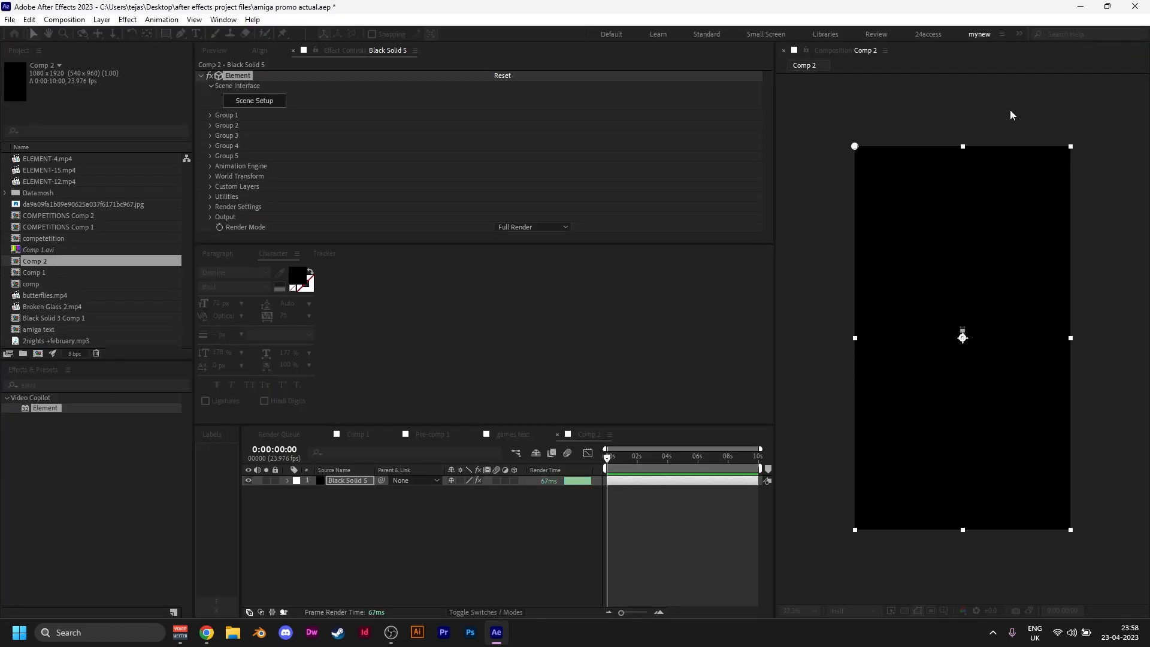
{"action": "left_click", "coordinate": [797, 442]}
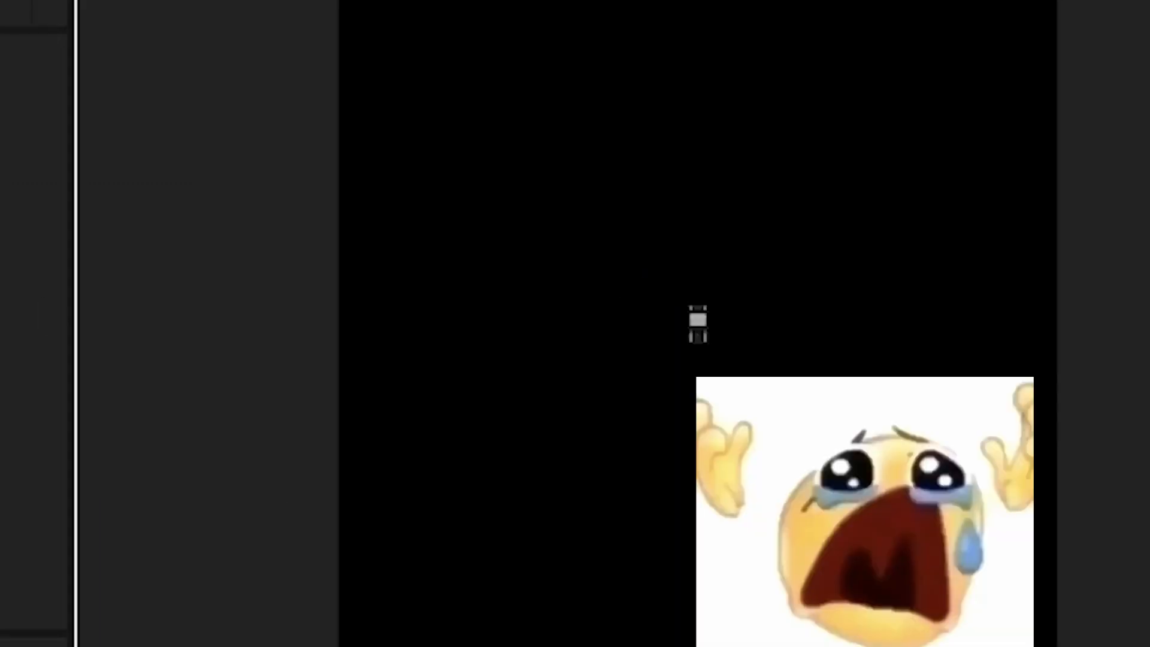
Step: End the work area at 0:00:03:23, trim Comp 2 to it, and return the playhead to the start
{"action": "scroll", "coordinate": [710, 489], "scroll_direction": "down", "scroll_amount": 1}
{"action": "scroll", "coordinate": [581, 497], "scroll_direction": "down", "scroll_amount": 2}
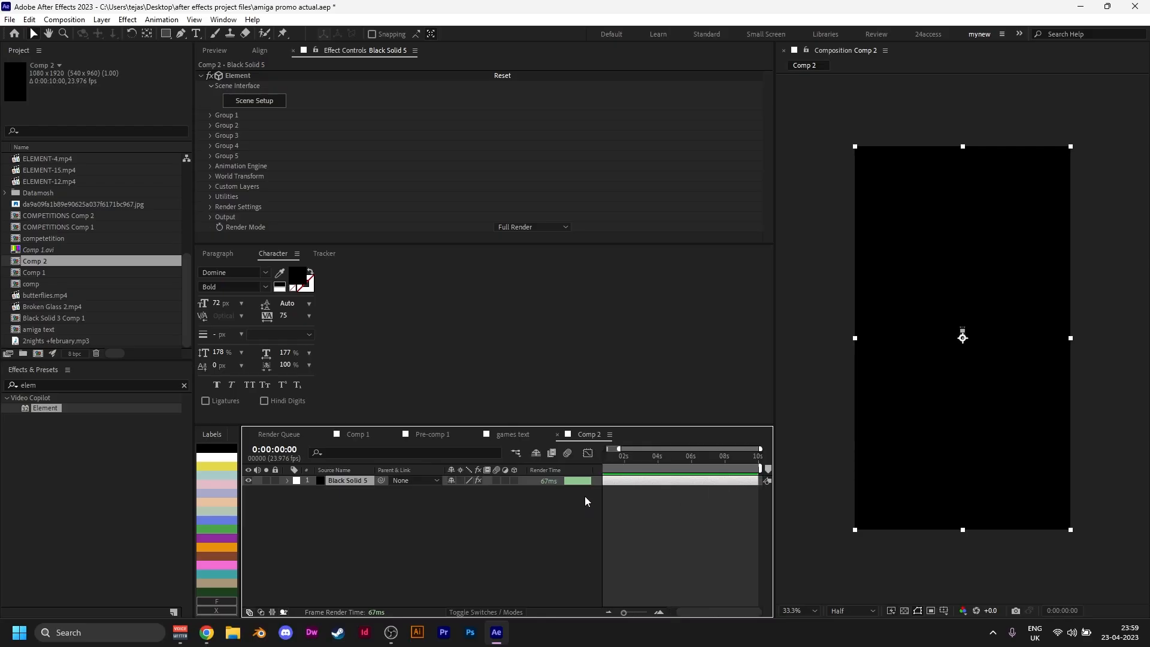
{"action": "scroll", "coordinate": [556, 494], "scroll_direction": "up", "scroll_amount": 2}
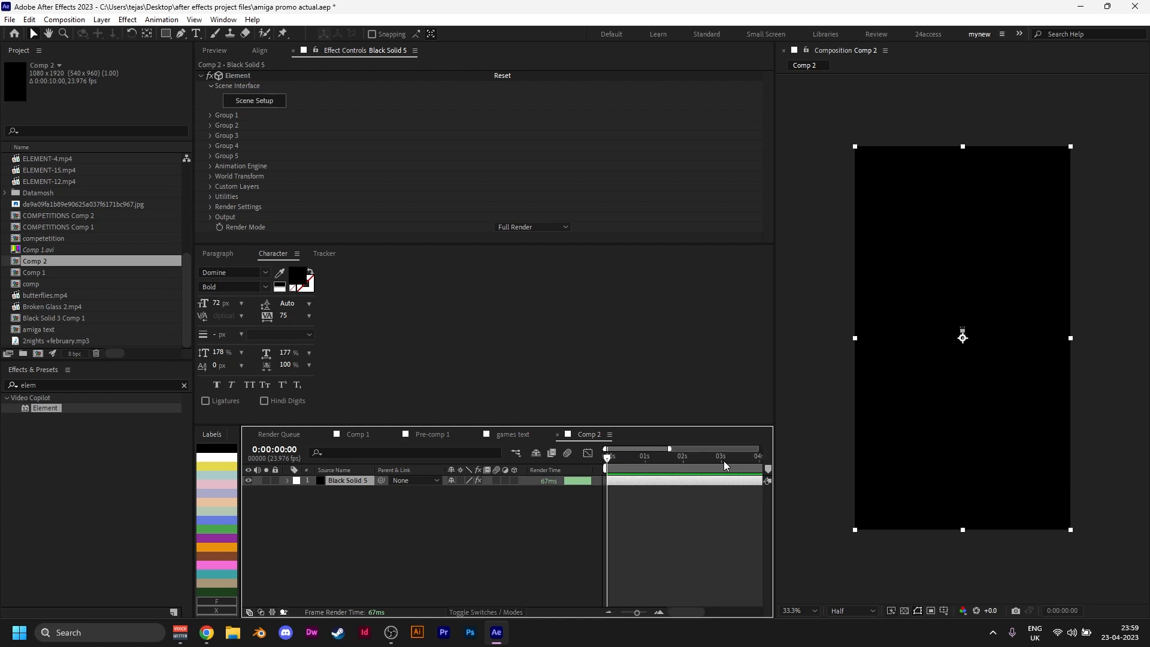
{"action": "key", "text": "End"}
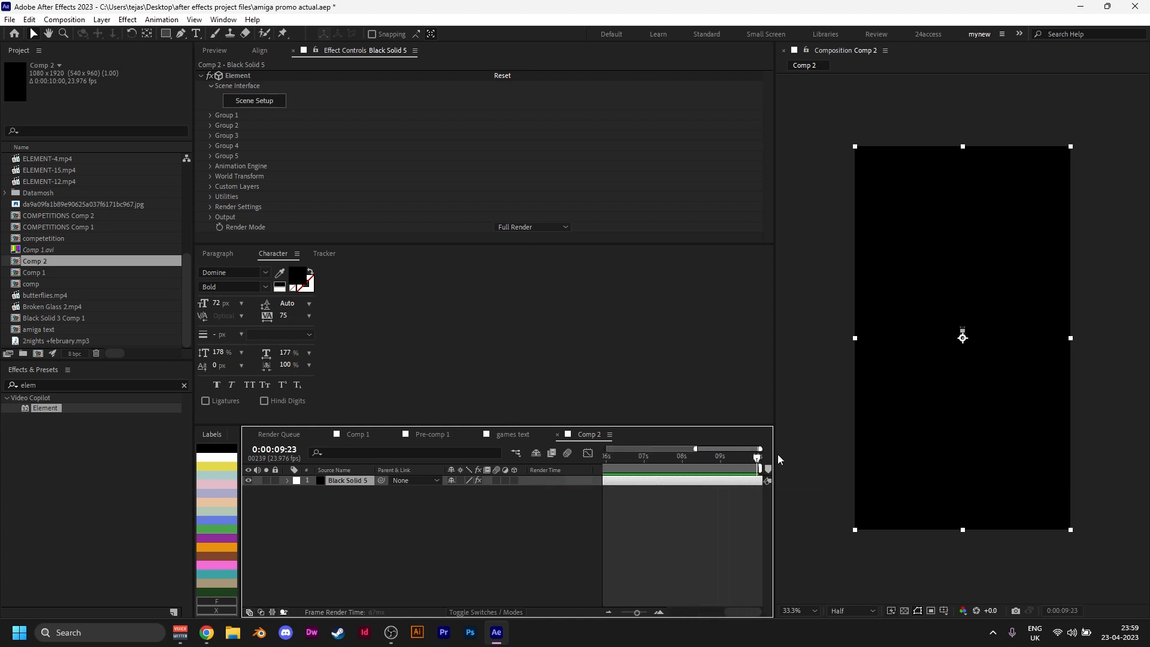
{"action": "mouse_move", "coordinate": [757, 457]}
{"action": "left_mouse_down"}
{"action": "mouse_move", "coordinate": [601, 461]}
{"action": "mouse_move", "coordinate": [755, 460]}
{"action": "left_mouse_up"}
{"action": "scroll", "coordinate": [750, 465], "scroll_direction": "up", "scroll_amount": 3}
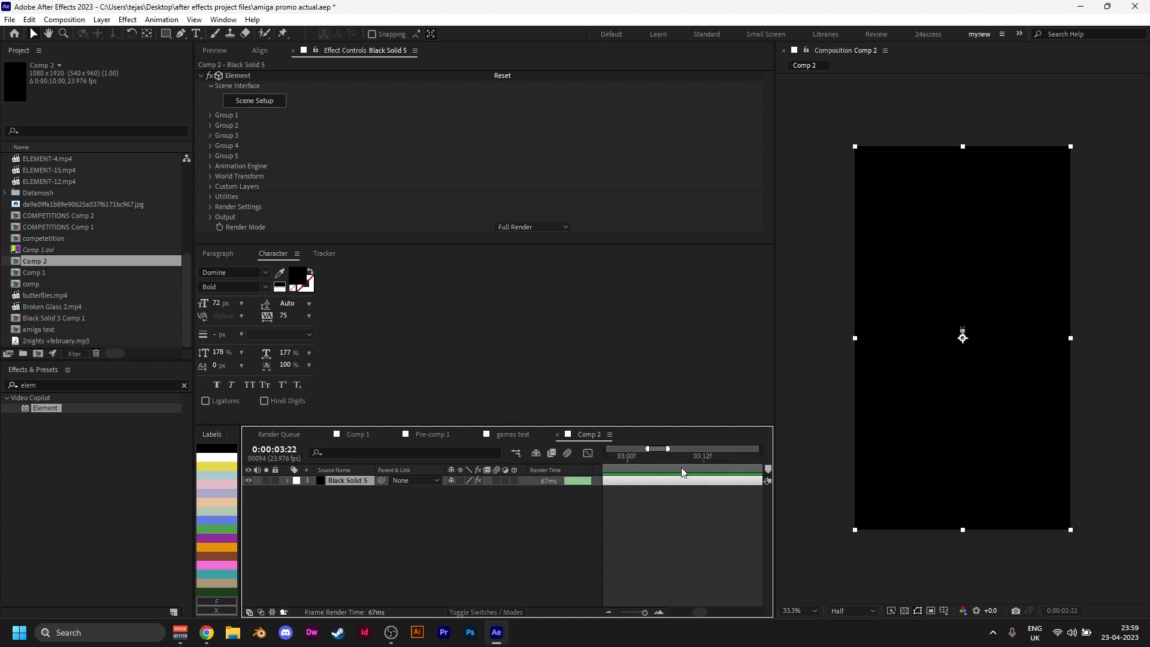
{"action": "scroll", "coordinate": [709, 468], "scroll_direction": "down", "scroll_amount": 2}
{"action": "scroll", "coordinate": [738, 465], "scroll_direction": "up", "scroll_amount": 2}
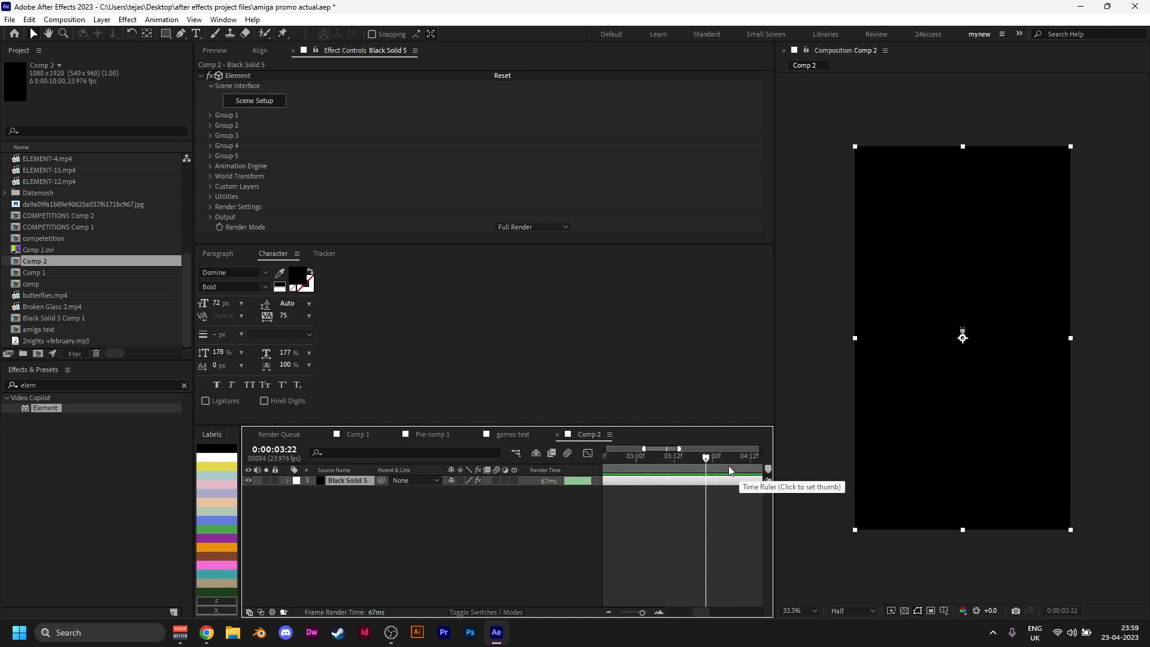
{"action": "left_click", "coordinate": [695, 458]}
{"action": "key", "text": "n"}
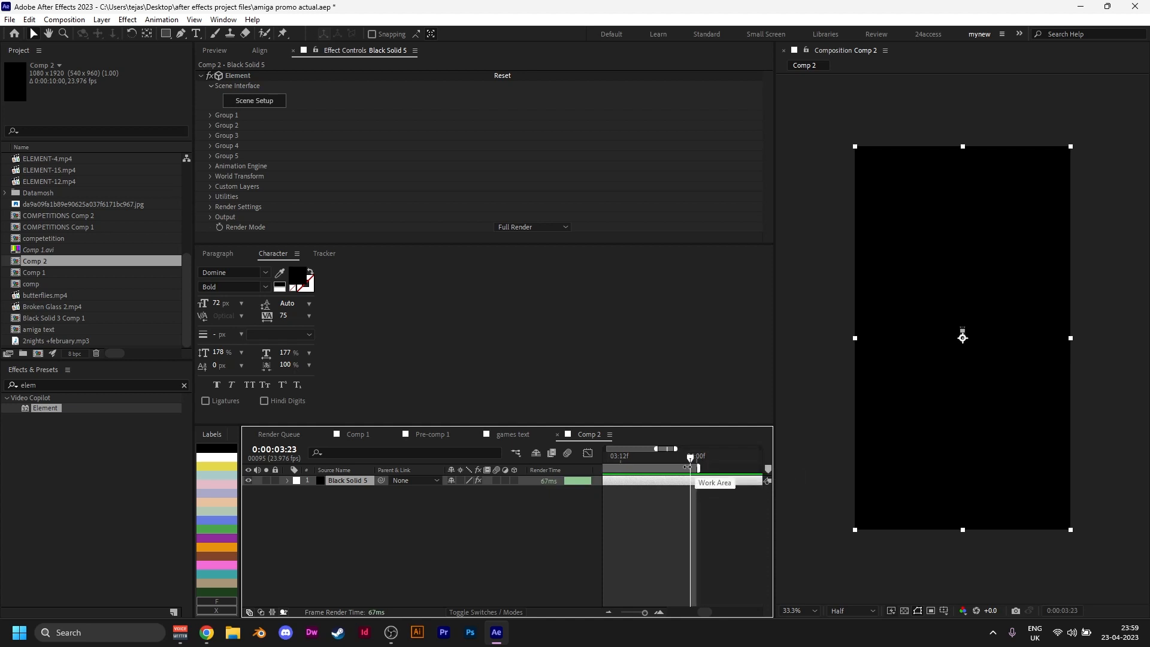
{"action": "right_click", "coordinate": [687, 467]}
{"action": "left_click", "coordinate": [674, 505]}
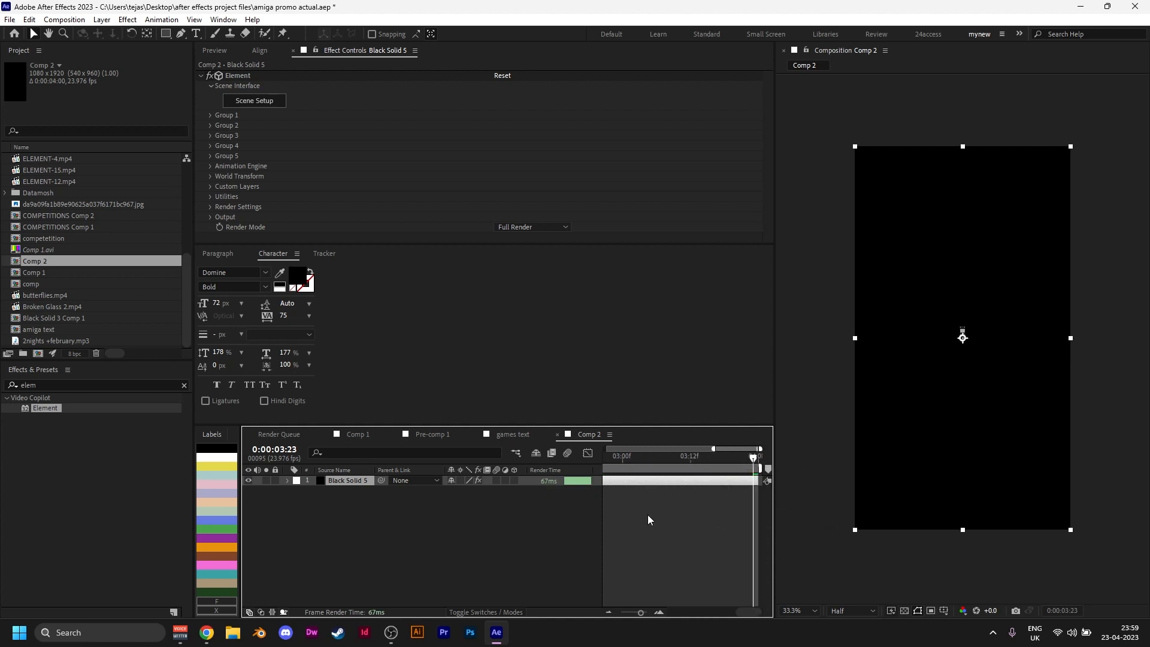
{"action": "scroll", "coordinate": [661, 471], "scroll_direction": "down", "scroll_amount": 3}
{"action": "left_click_drag", "start_coordinate": [670, 457], "coordinate": [476, 472]}
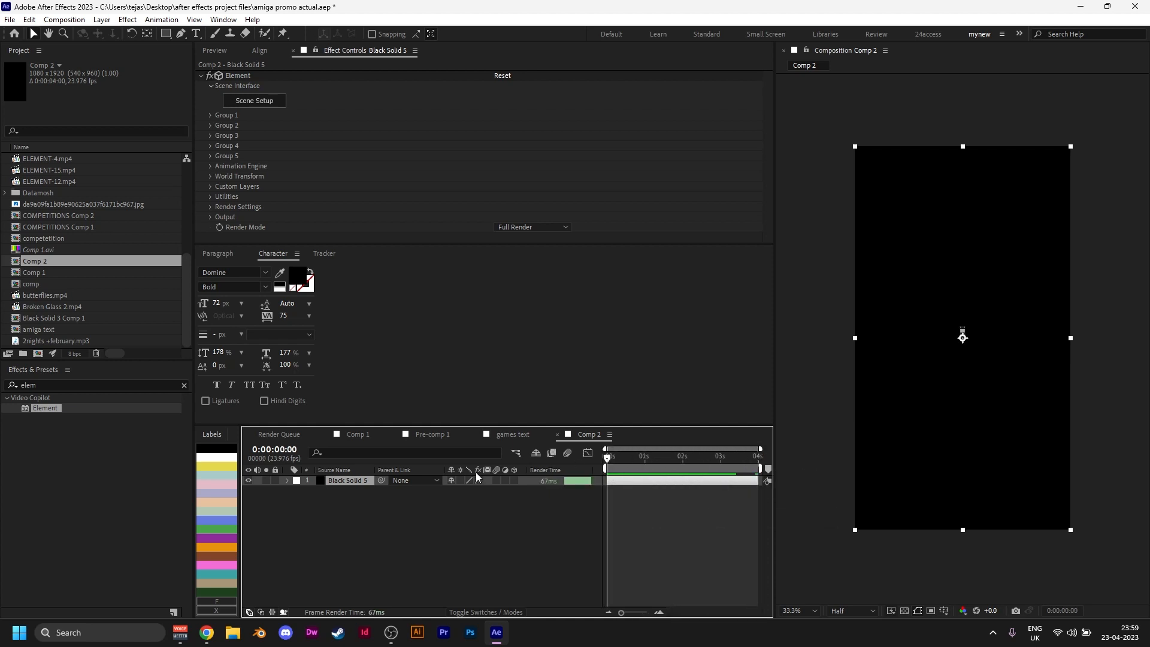
Step: Add a two-node camera with the 24mm preset and depth of field enabled
{"action": "left_click", "coordinate": [635, 506]}
{"action": "scroll", "coordinate": [444, 534], "scroll_direction": "up", "scroll_amount": 3}
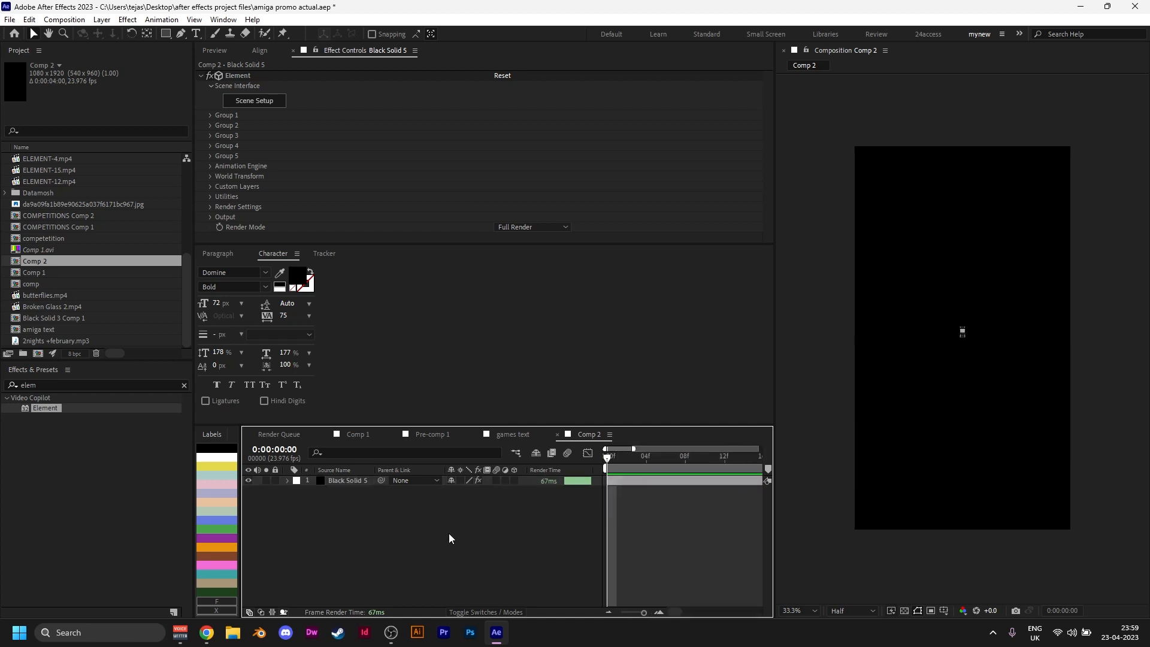
{"action": "right_click", "coordinate": [515, 545]}
{"action": "mouse_move", "coordinate": [539, 395]}
{"action": "left_click", "coordinate": [695, 455]}
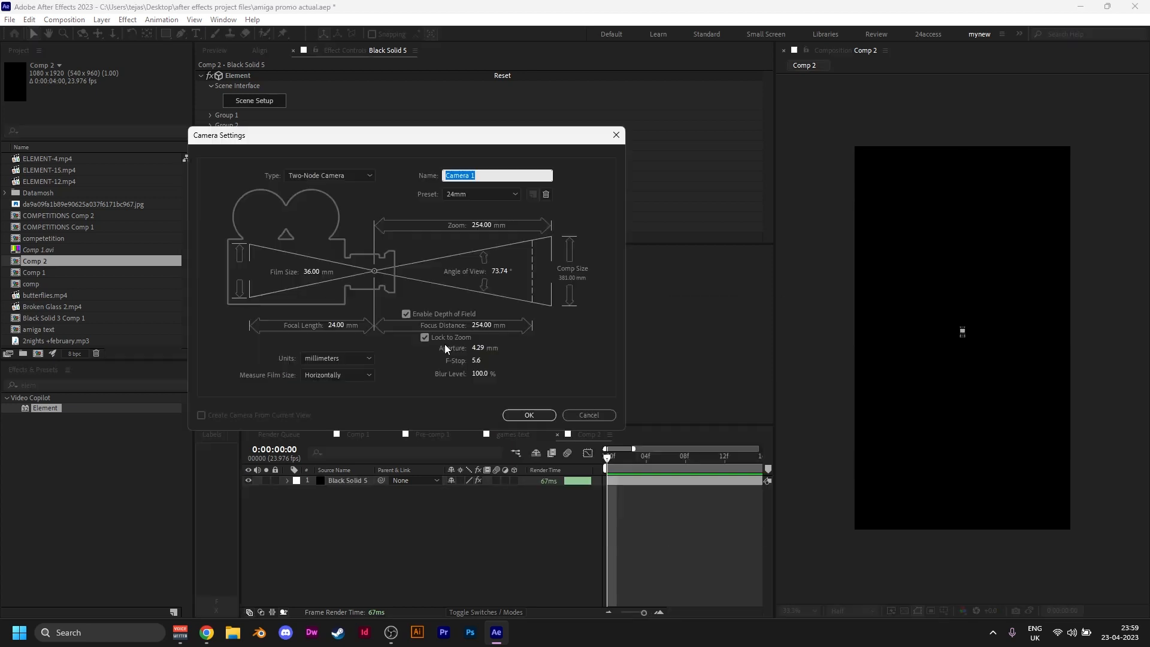
{"action": "left_click", "coordinate": [378, 193]}
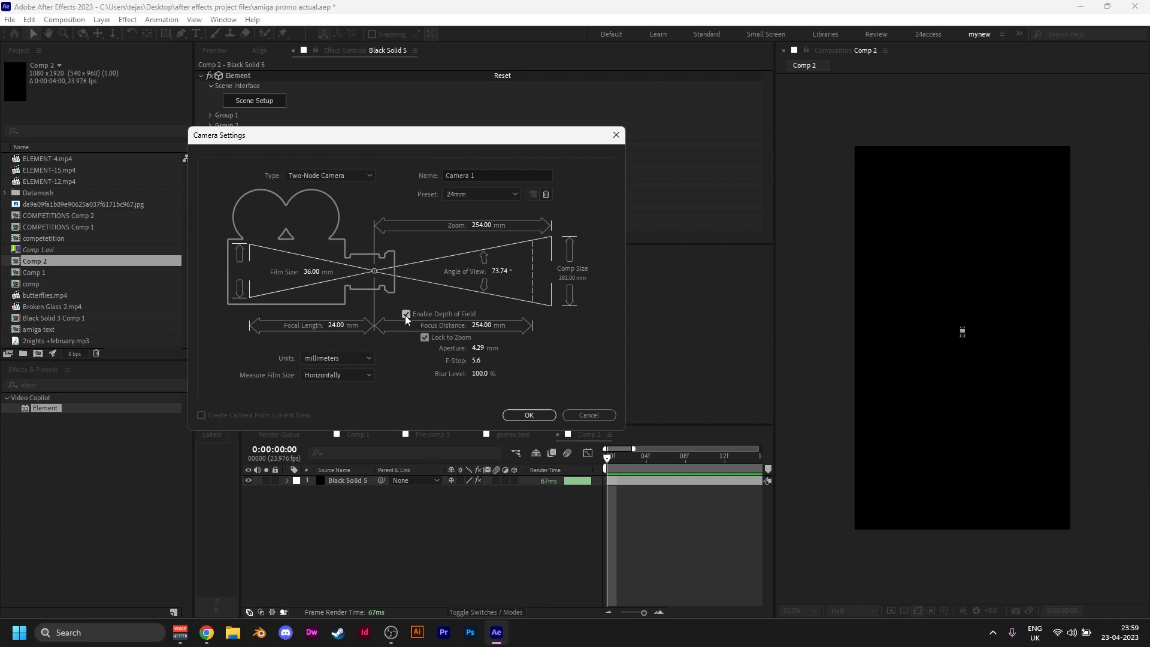
{"action": "left_click", "coordinate": [535, 416]}
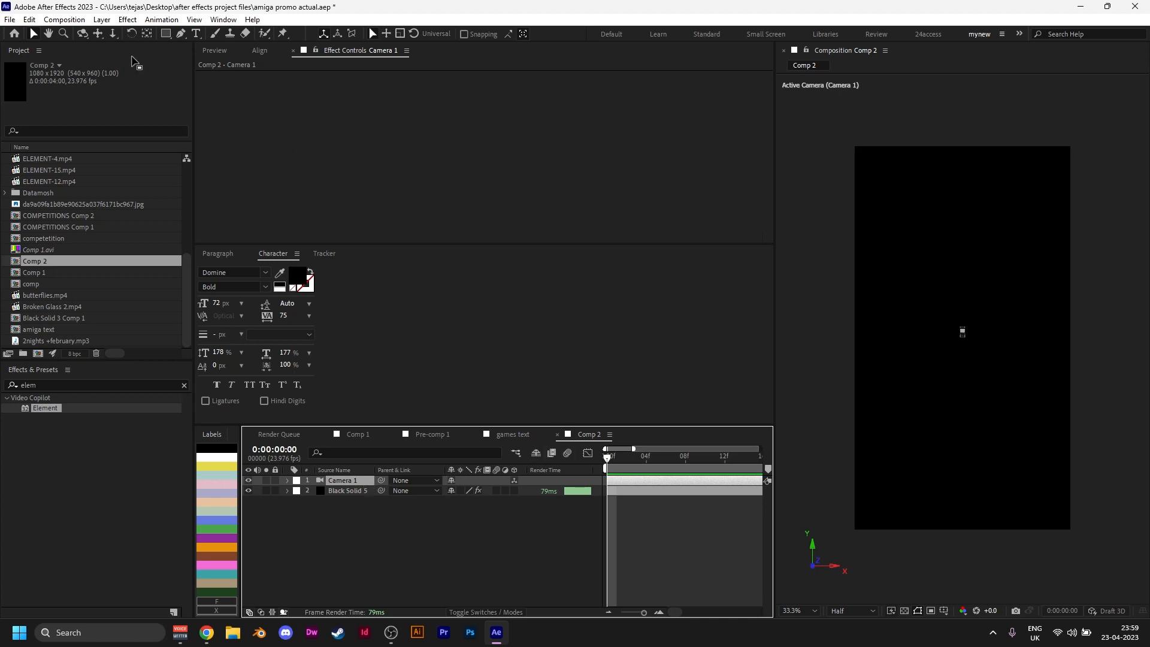
Step: Try orbiting and dollying the camera around the arcade cabinet, and delete the camera
{"action": "left_click", "coordinate": [82, 34]}
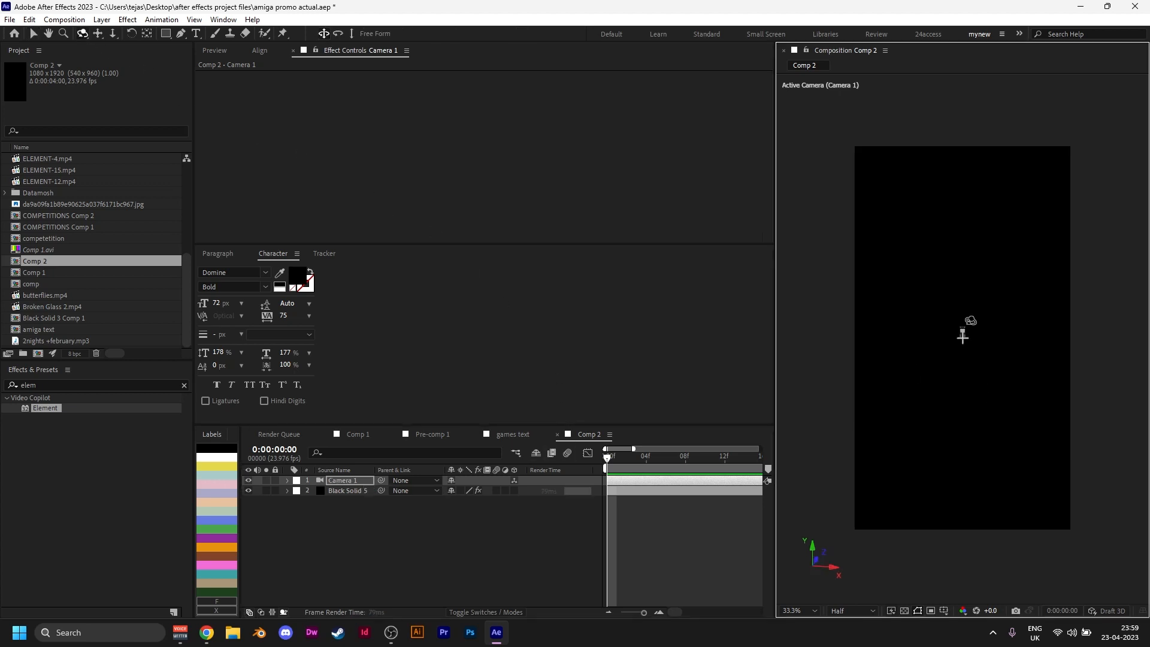
{"action": "left_click_drag", "start_coordinate": [964, 328], "coordinate": [1060, 380]}
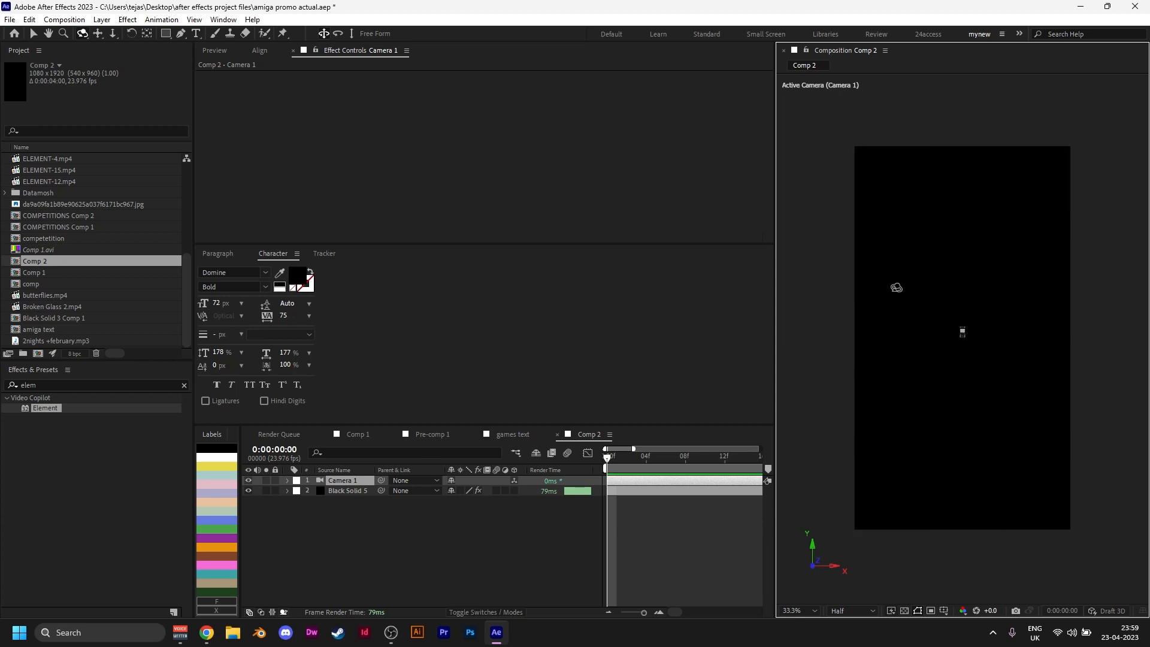
{"action": "key", "text": "y"}
{"action": "key", "text": "1"}
{"action": "key", "text": "2"}
{"action": "key", "text": "y"}
{"action": "left_click_drag", "start_coordinate": [962, 334], "coordinate": [979, 292]}
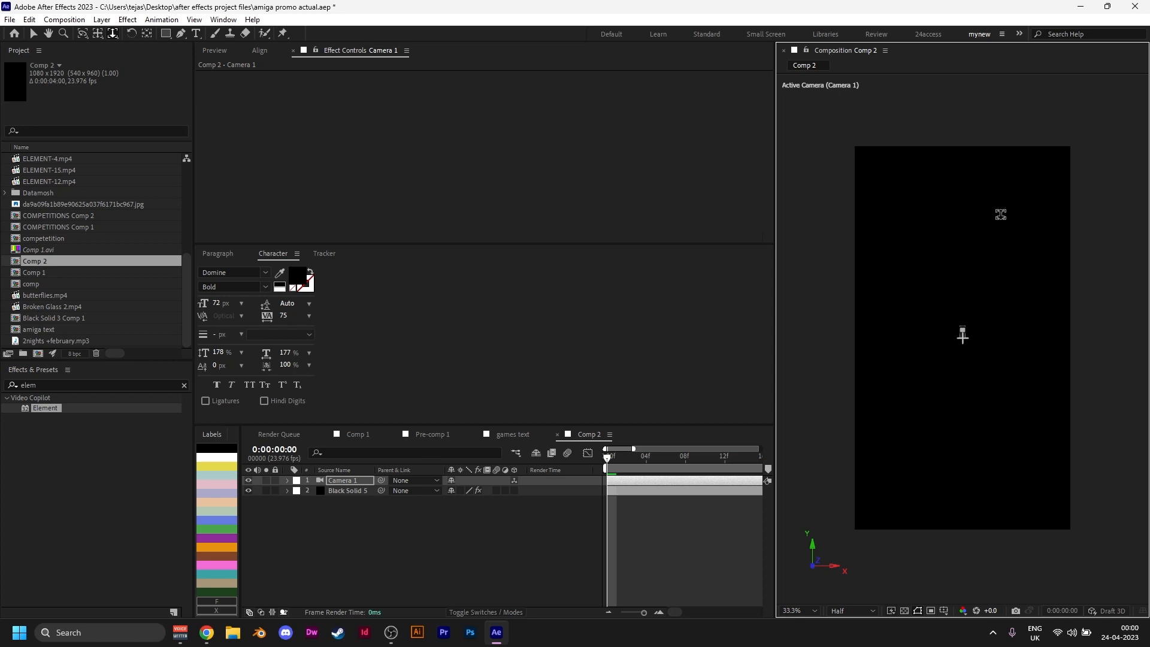
{"action": "key", "text": "v"}
{"action": "key", "text": "Delete"}
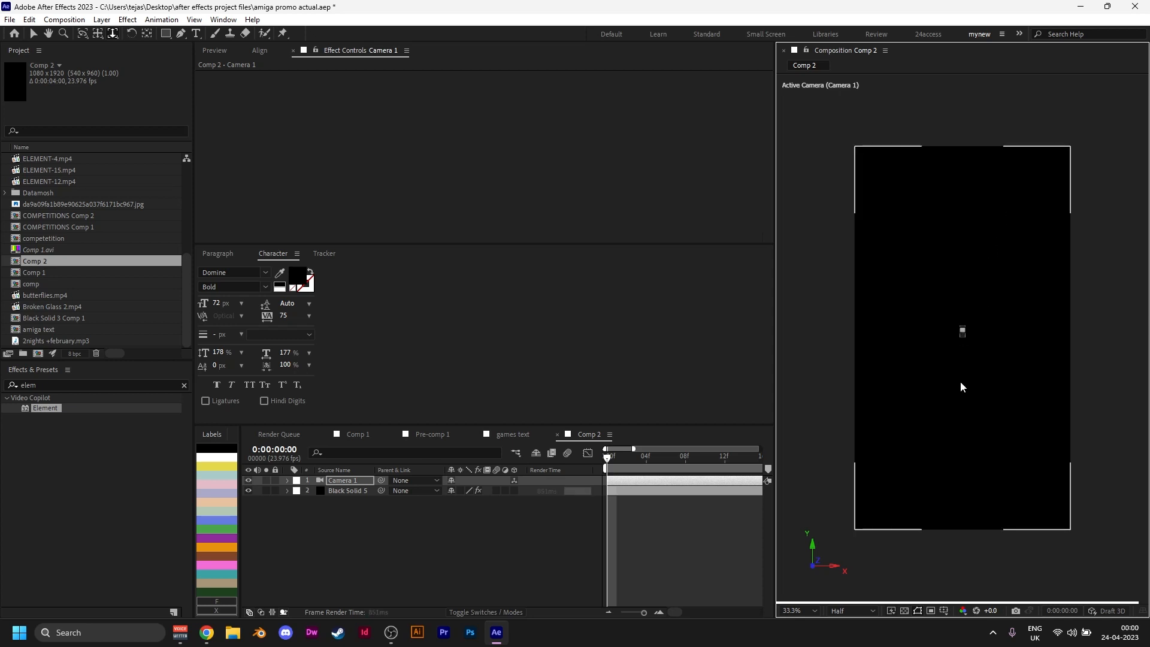
Step: Create a new two-node 24mm camera with depth of field enabled above the Element layer
{"action": "right_click", "coordinate": [434, 560]}
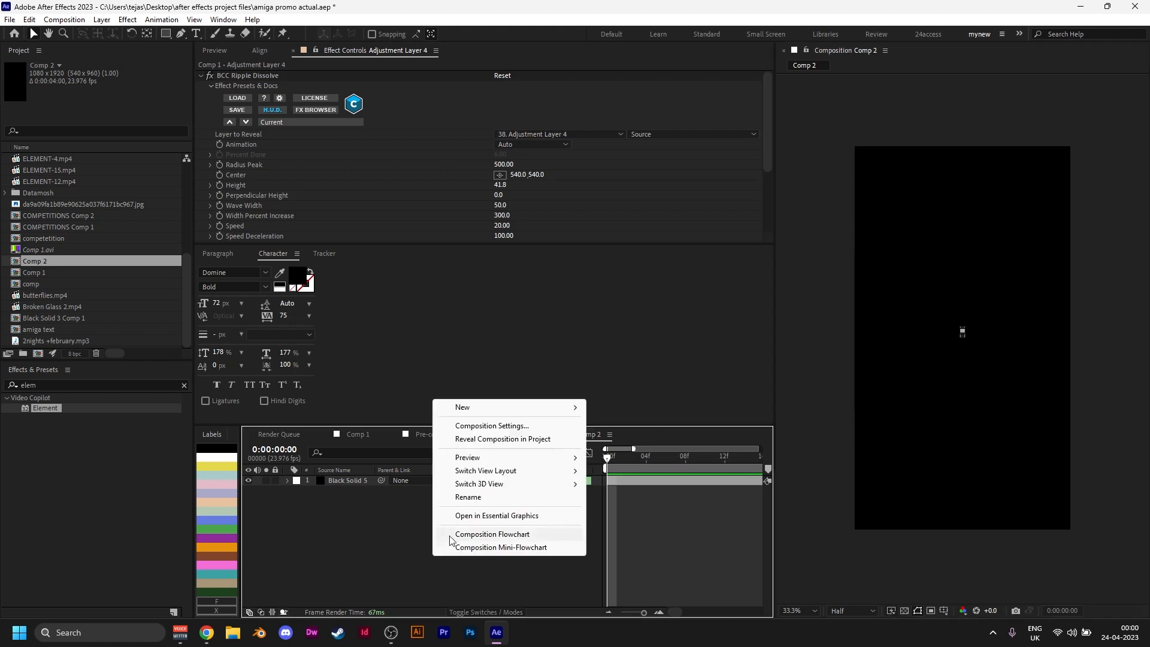
{"action": "mouse_move", "coordinate": [462, 403]}
{"action": "left_click", "coordinate": [623, 469]}
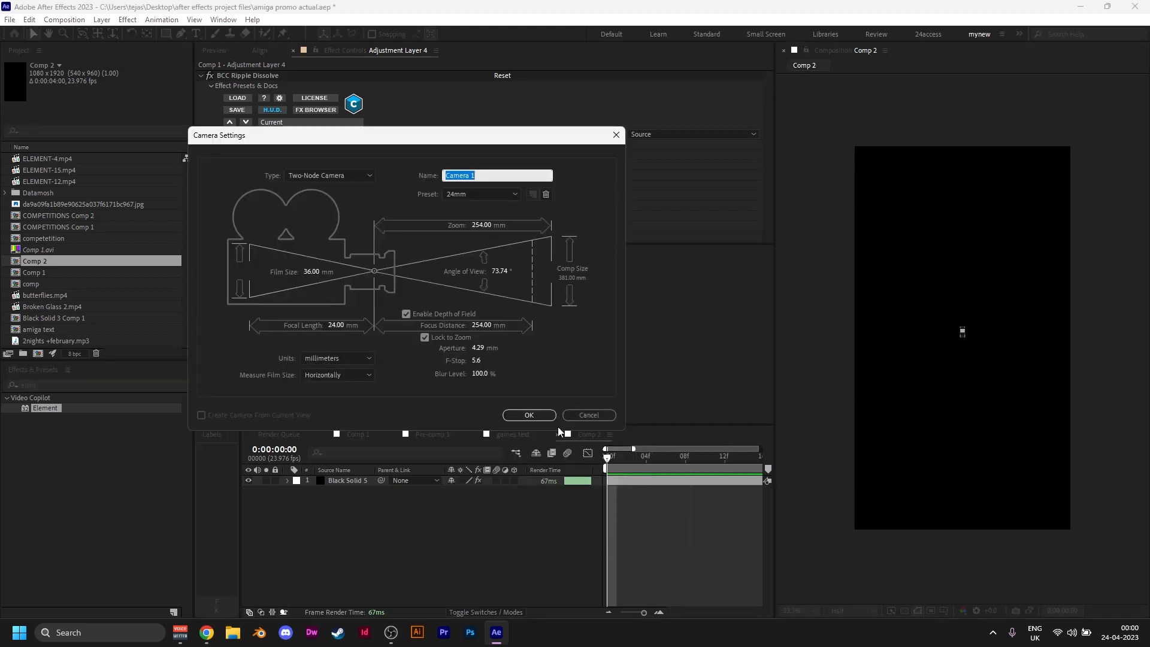
{"action": "left_click", "coordinate": [529, 415]}
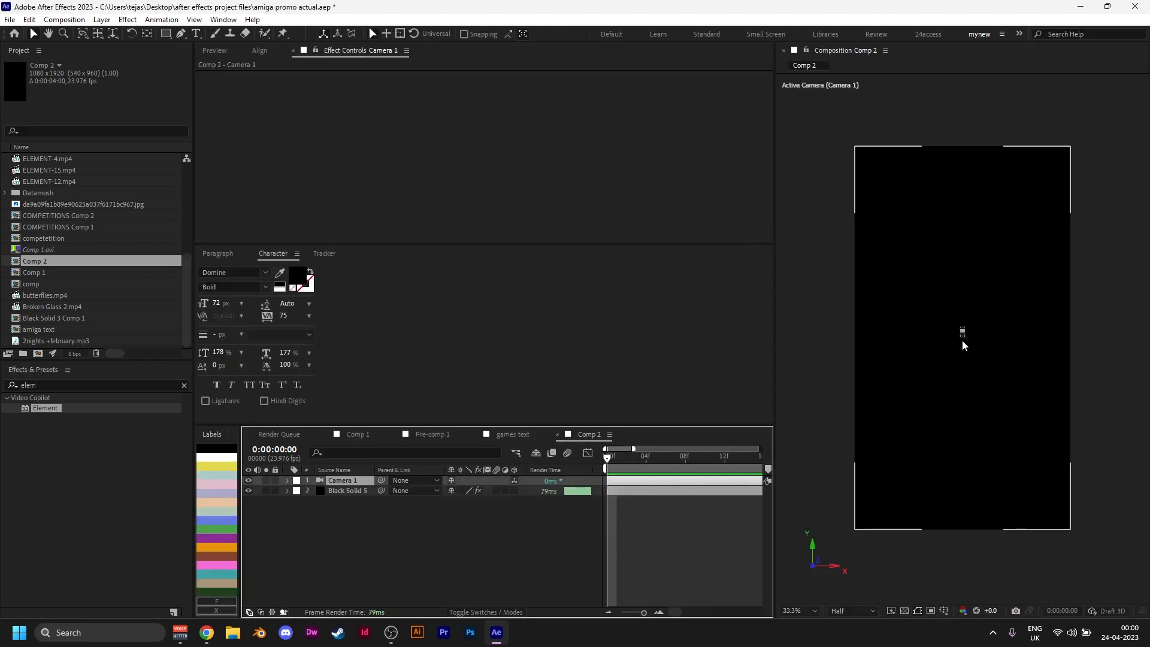
Step: Dolly and pan the camera to bring the arcade cabinet closer and centre it in the frame
{"action": "key", "text": "c"}
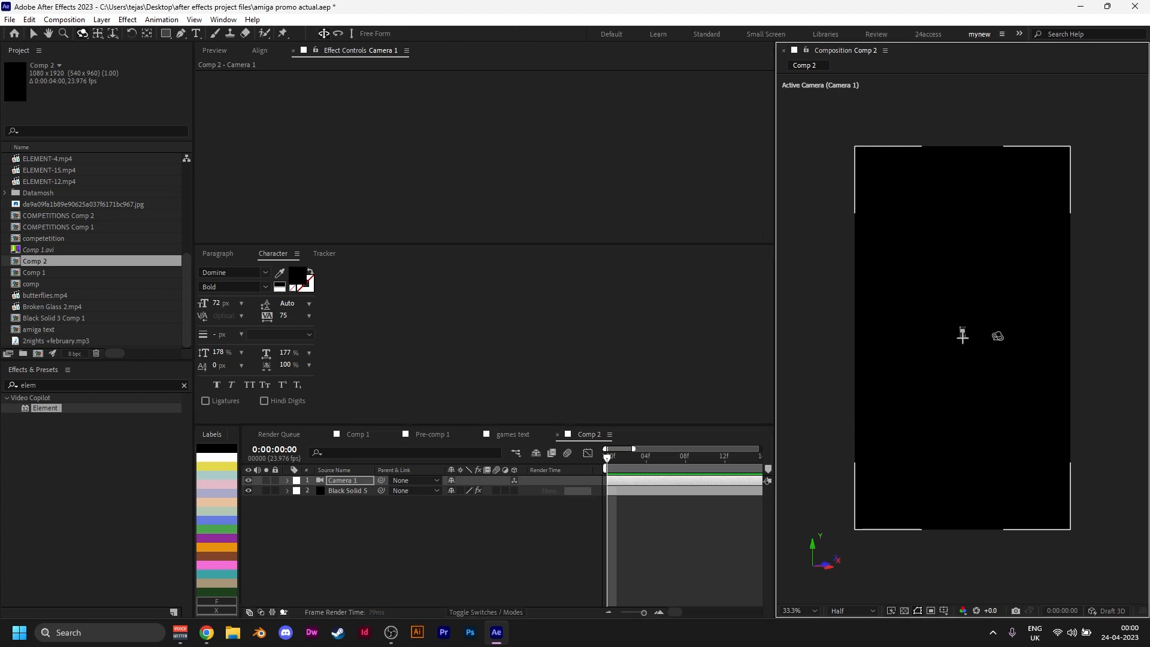
{"action": "left_click_drag", "start_coordinate": [997, 336], "coordinate": [992, 271]}
{"action": "key", "text": "c"}
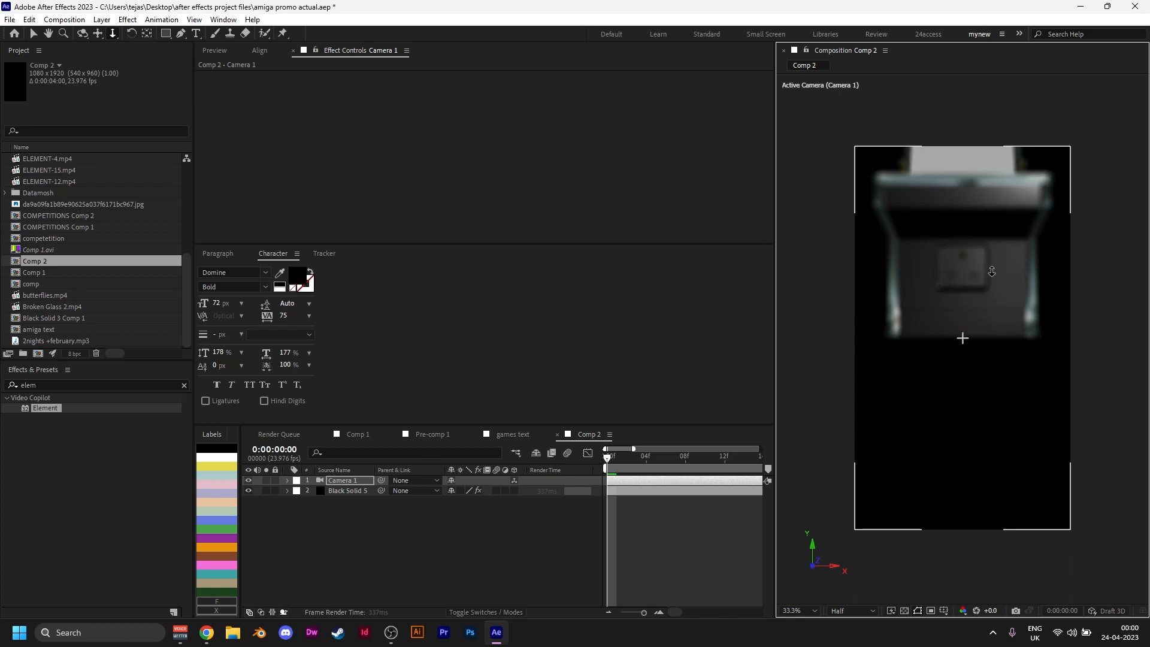
{"action": "key", "text": "ctrl+z"}
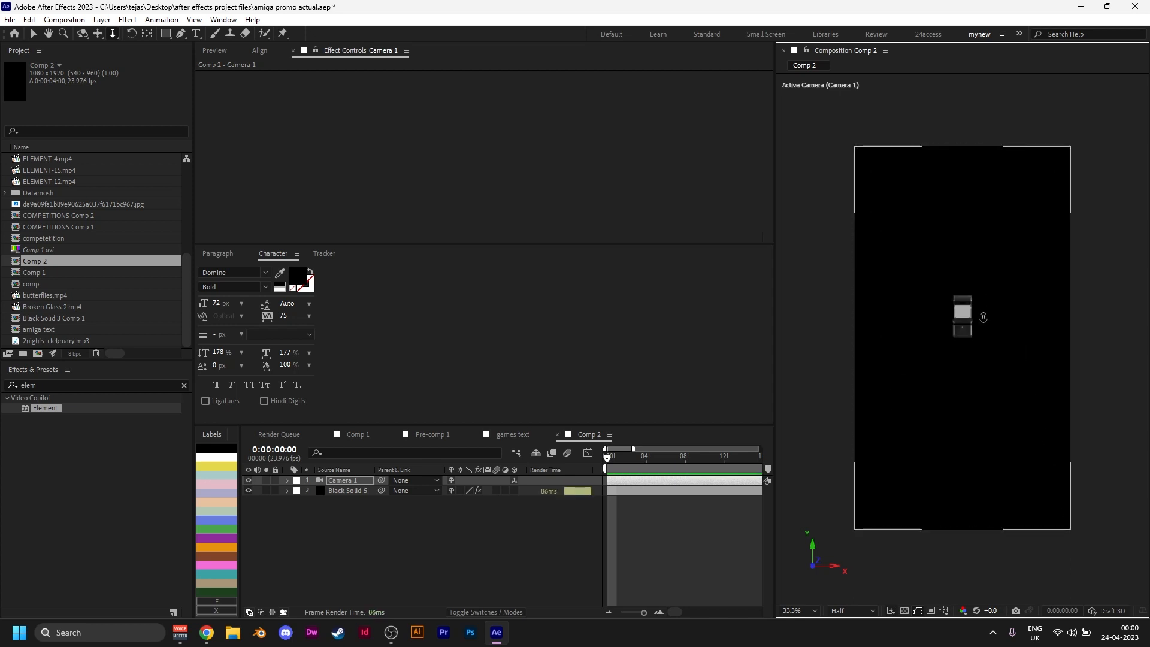
{"action": "mouse_move", "coordinate": [983, 317]}
{"action": "left_mouse_down"}
{"action": "mouse_move", "coordinate": [991, 273]}
{"action": "mouse_move", "coordinate": [973, 332]}
{"action": "mouse_move", "coordinate": [978, 323]}
{"action": "left_mouse_up"}
{"action": "key", "text": "2"}
{"action": "key", "text": "2"}
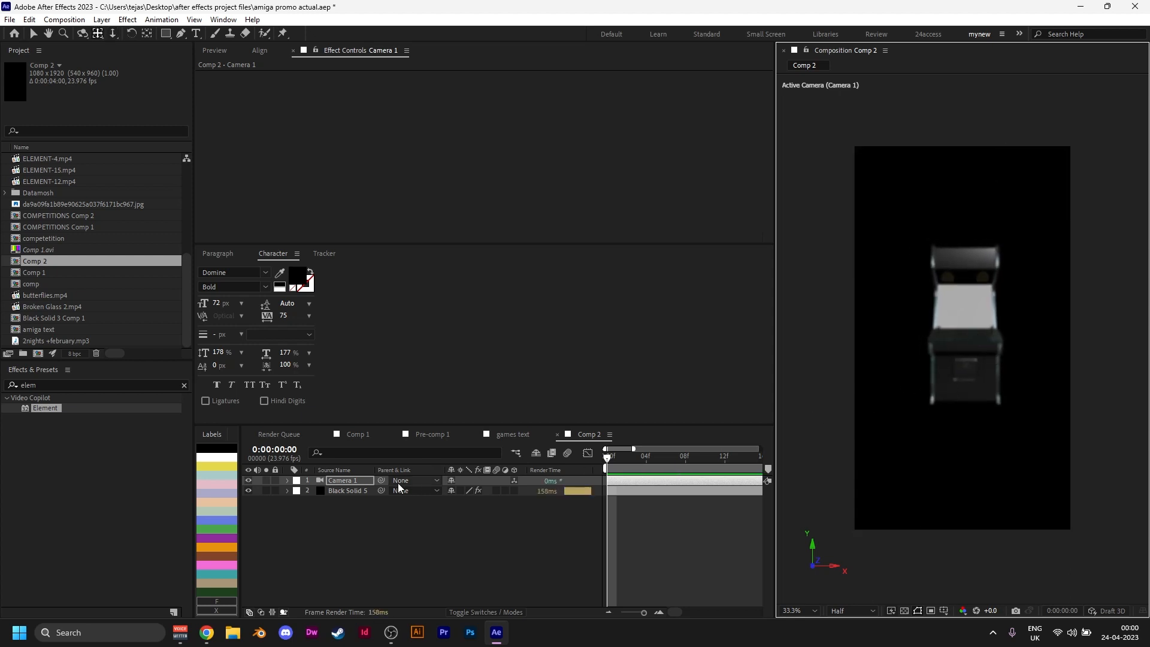
Step: Expand Camera 1's camera options and set the focus distance to 587 pixels
{"action": "left_click", "coordinate": [287, 481]}
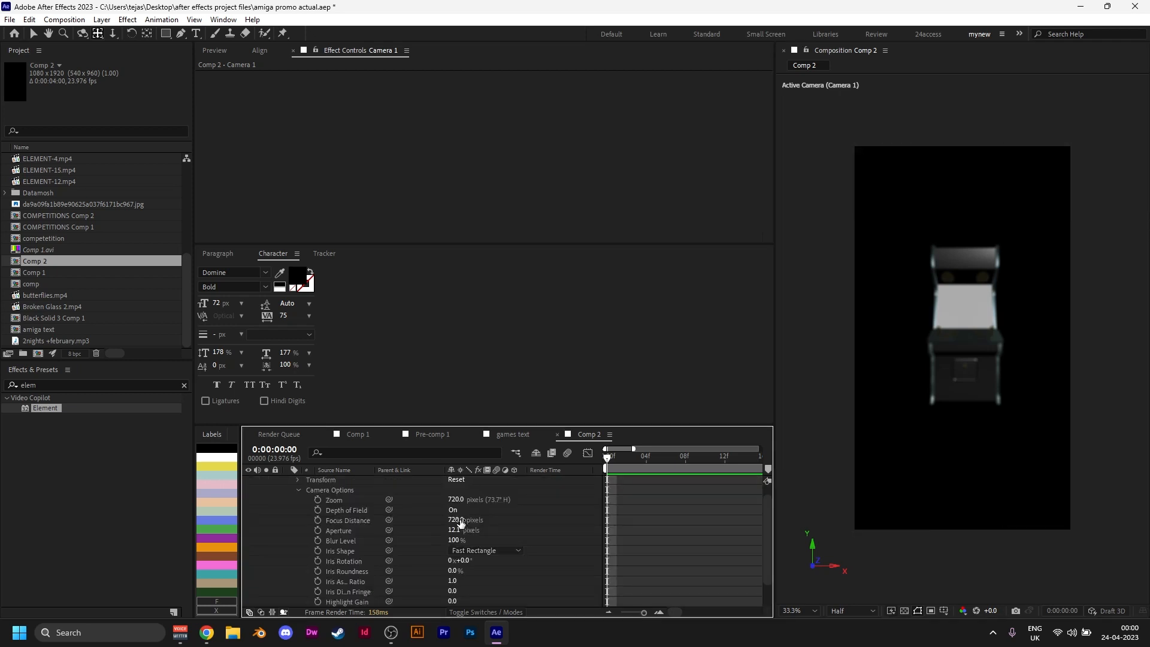
{"action": "left_click_drag", "start_coordinate": [467, 519], "coordinate": [527, 528]}
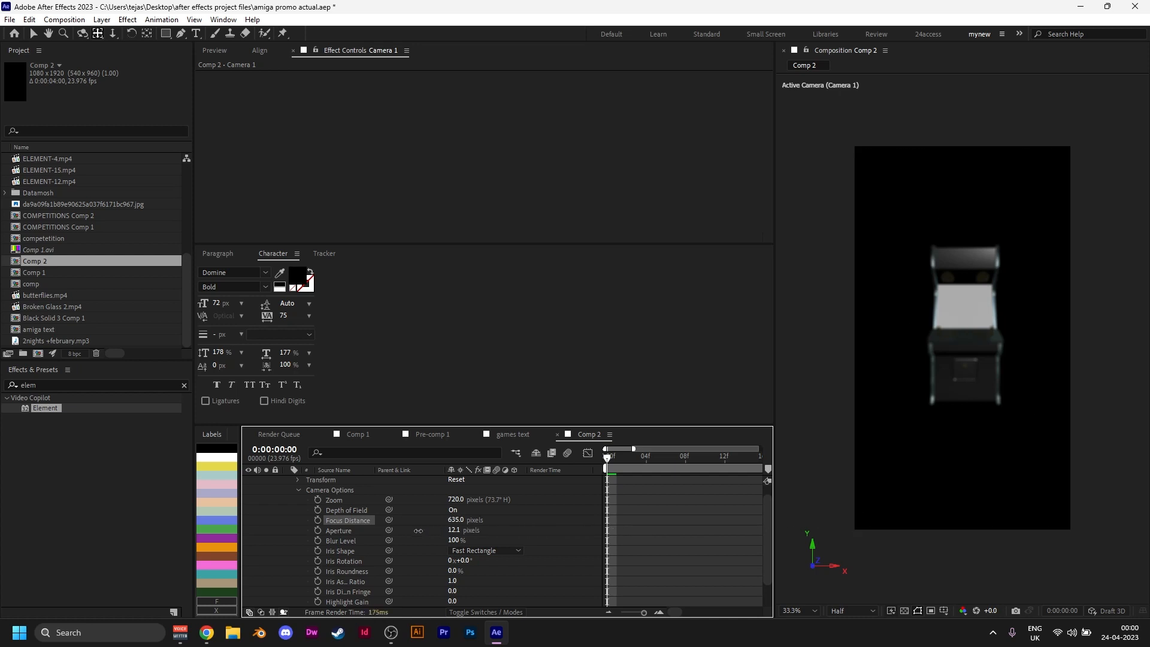
{"action": "left_click_drag", "start_coordinate": [392, 530], "coordinate": [393, 530]}
Step: Dolly the camera closer so the arcade cabinet fills more of the frame
{"action": "left_click", "coordinate": [963, 333]}
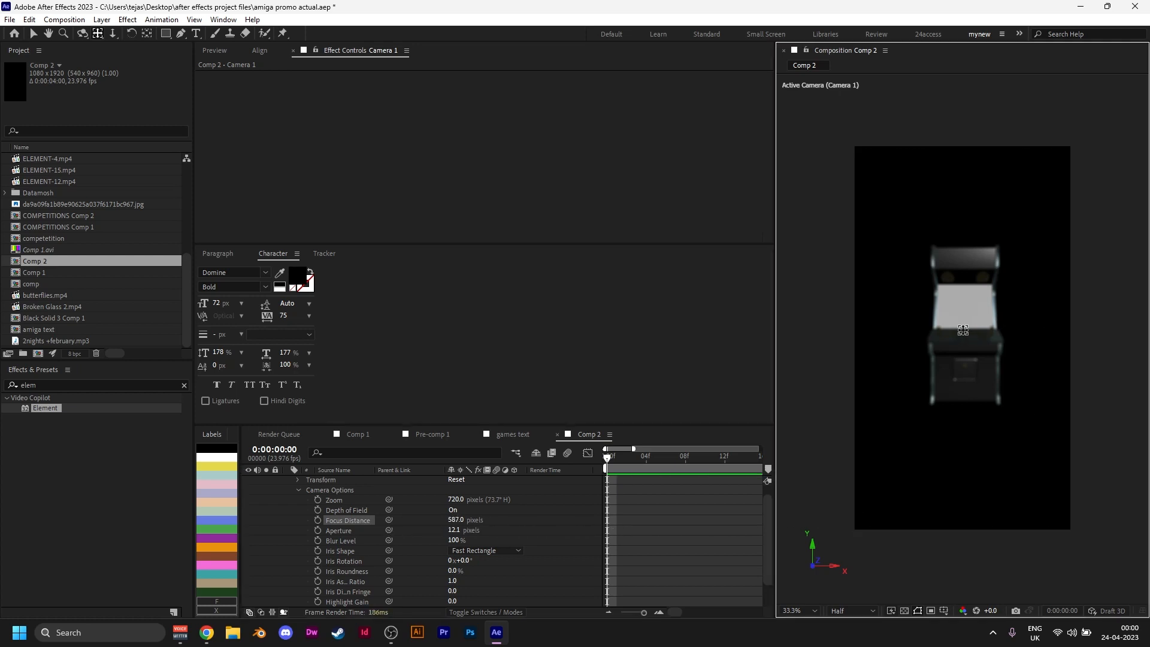
{"action": "left_click_drag", "start_coordinate": [982, 367], "coordinate": [981, 366]}
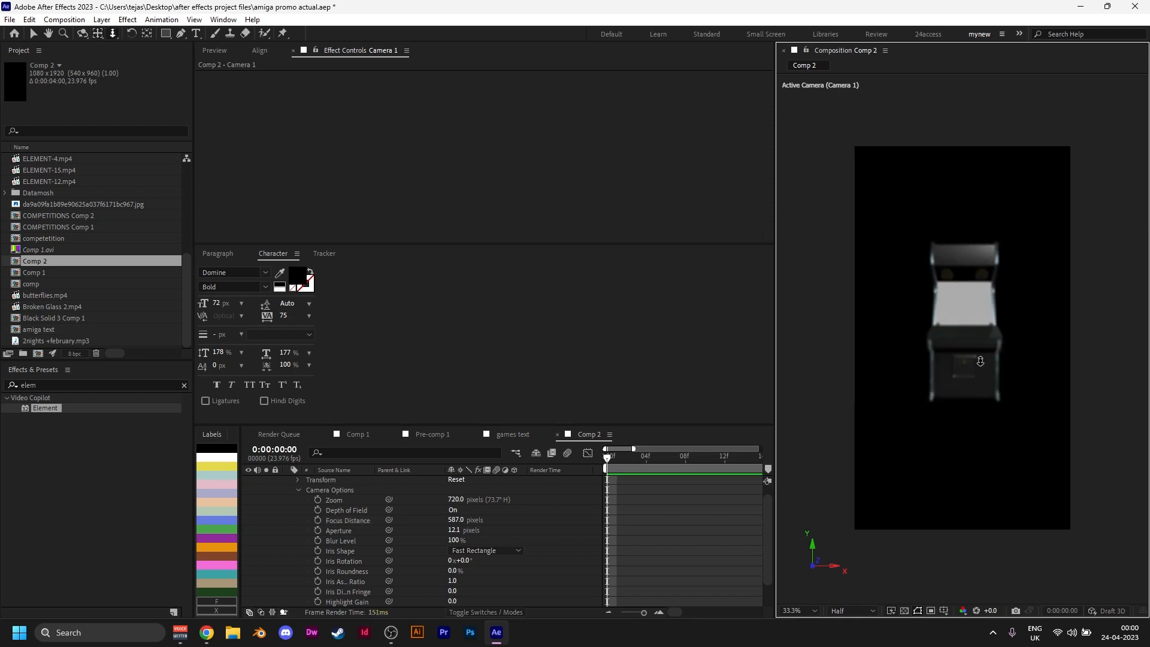
{"action": "scroll", "coordinate": [975, 328], "scroll_direction": "up", "scroll_amount": 5}
{"action": "scroll", "coordinate": [975, 328], "scroll_direction": "down", "scroll_amount": 4}
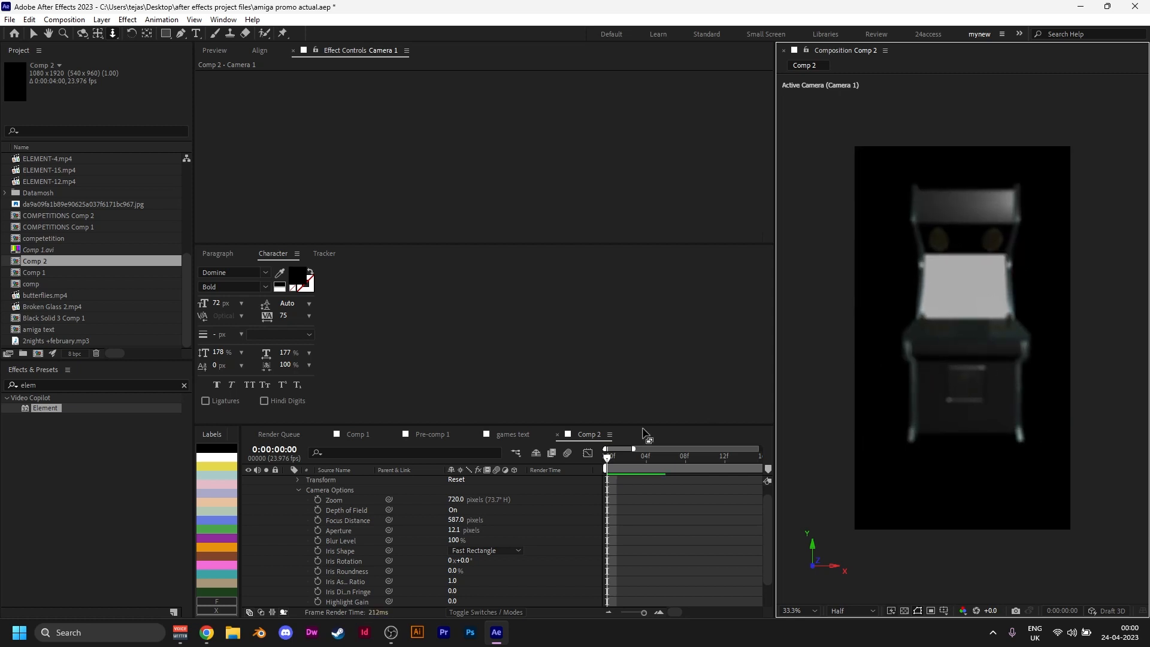
Step: Lower Camera 1's focus distance to 23 pixels to sharpen the arcade cabinet
{"action": "left_click_drag", "start_coordinate": [454, 520], "coordinate": [413, 526]}
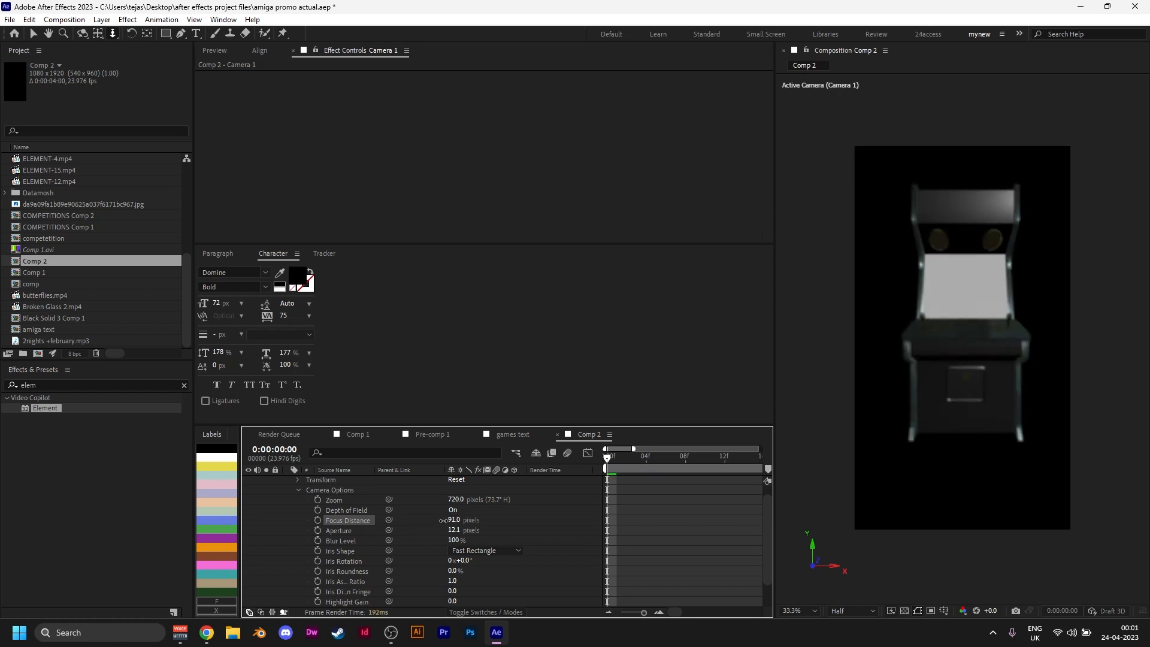
{"action": "left_click_drag", "start_coordinate": [442, 519], "coordinate": [375, 536]}
{"action": "left_click", "coordinate": [453, 519]}
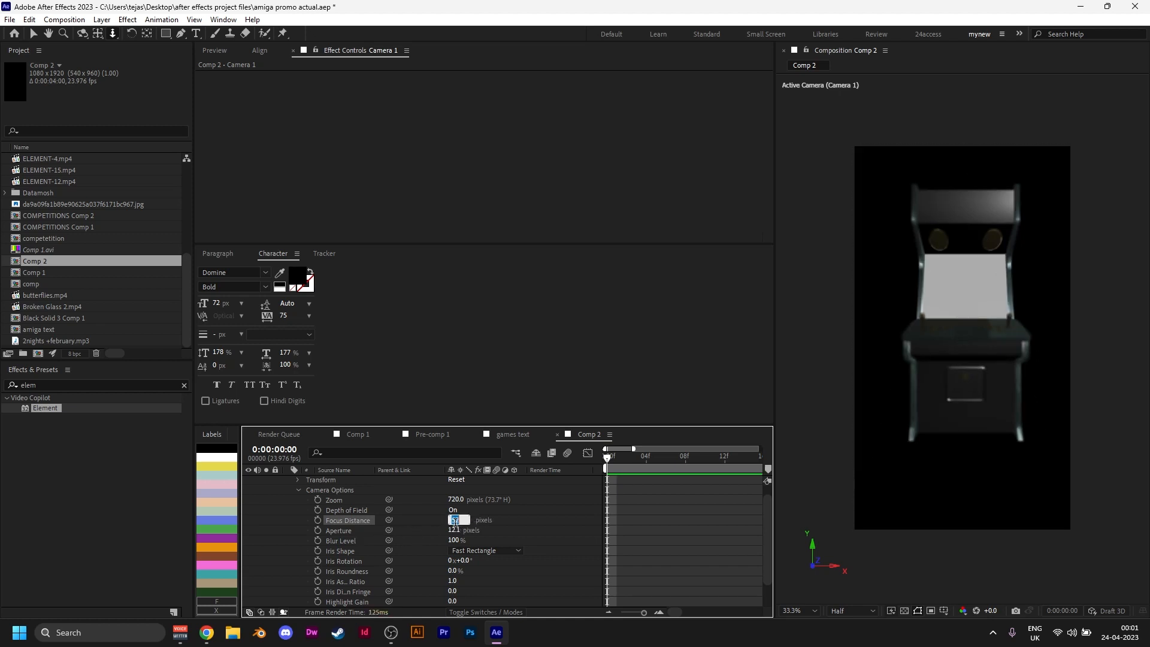
{"action": "type", "text": "60"}
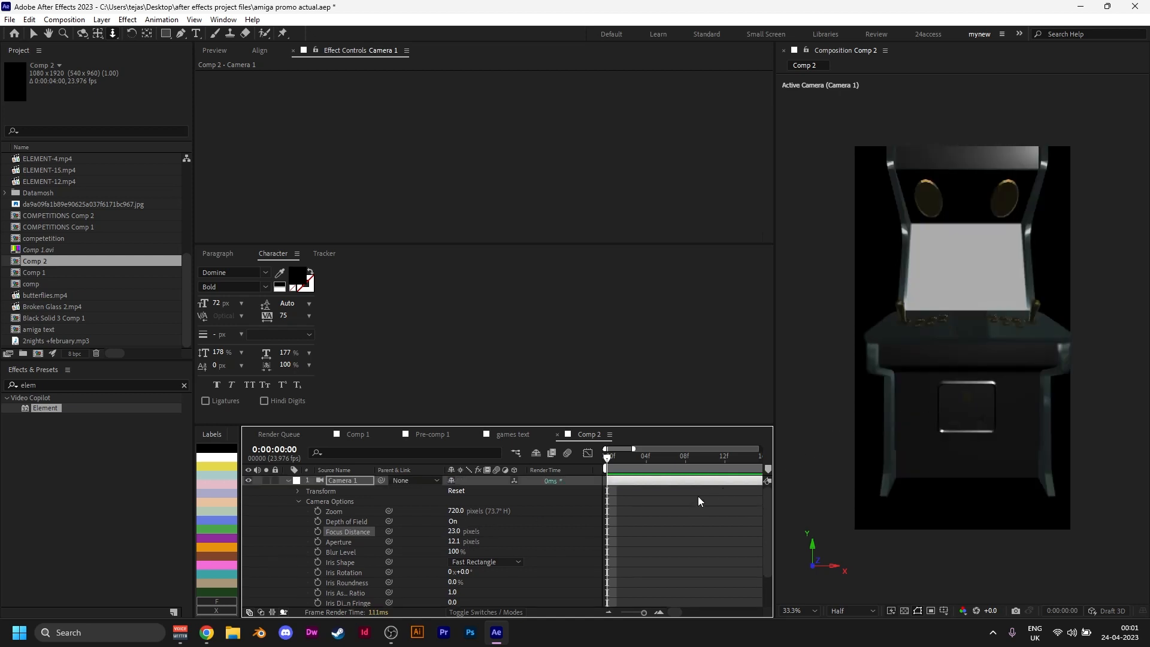
Step: Pan and orbit the camera to frame the cabinet's blank screen straight on in close-up
{"action": "key", "text": "2"}
{"action": "left_click_drag", "start_coordinate": [996, 310], "coordinate": [994, 332]}
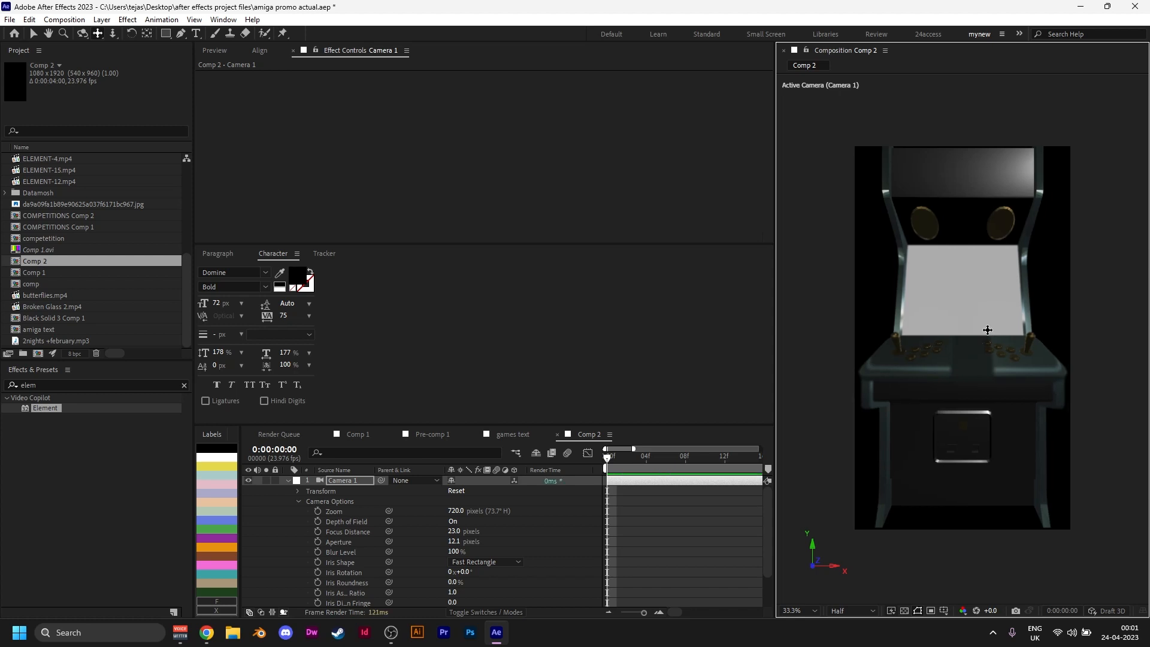
{"action": "key", "text": "c"}
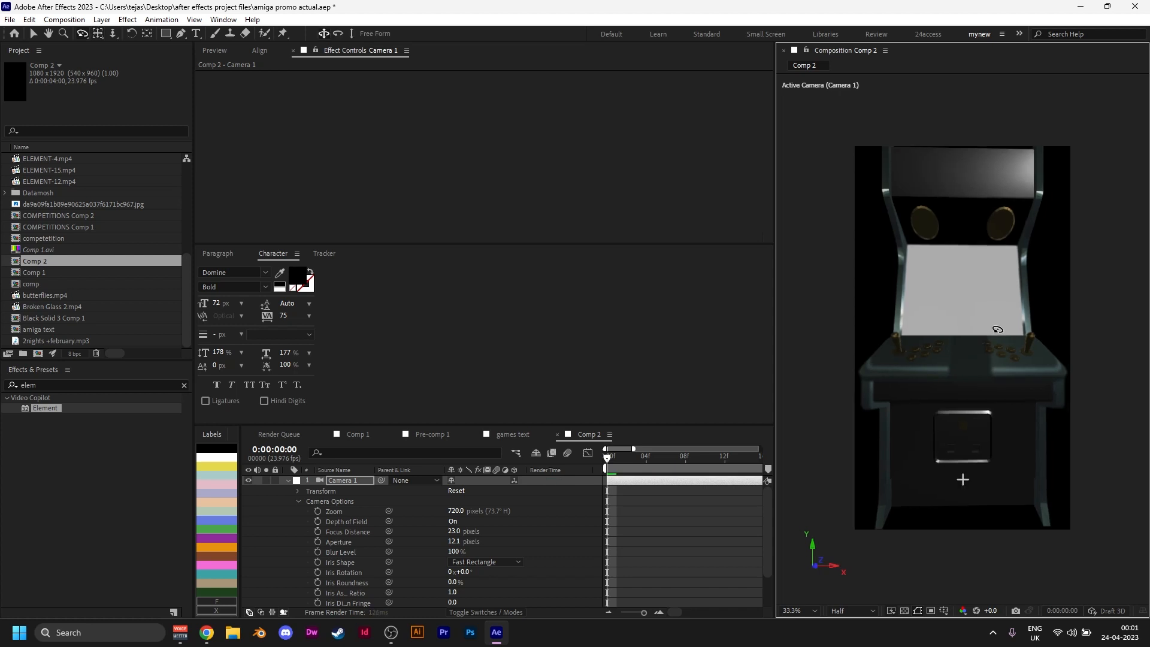
{"action": "left_click_drag", "start_coordinate": [1000, 329], "coordinate": [1000, 329]}
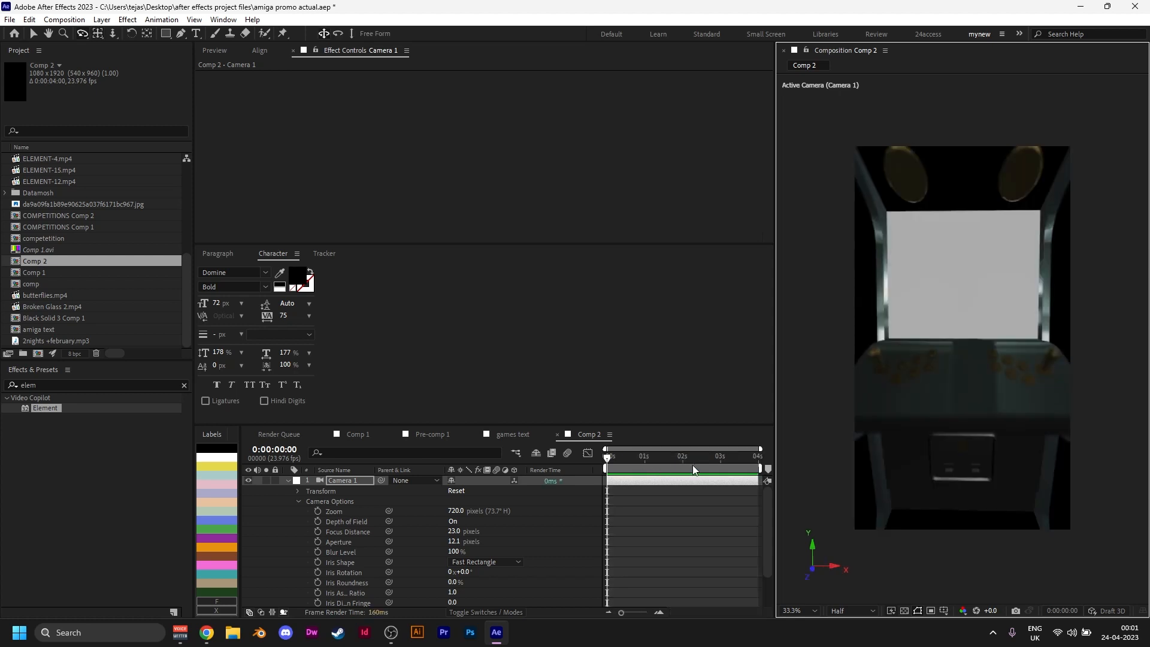
Step: Set a Position keyframe for Camera 1 at 0:00:03:23
{"action": "left_click_drag", "start_coordinate": [742, 458], "coordinate": [771, 455]}
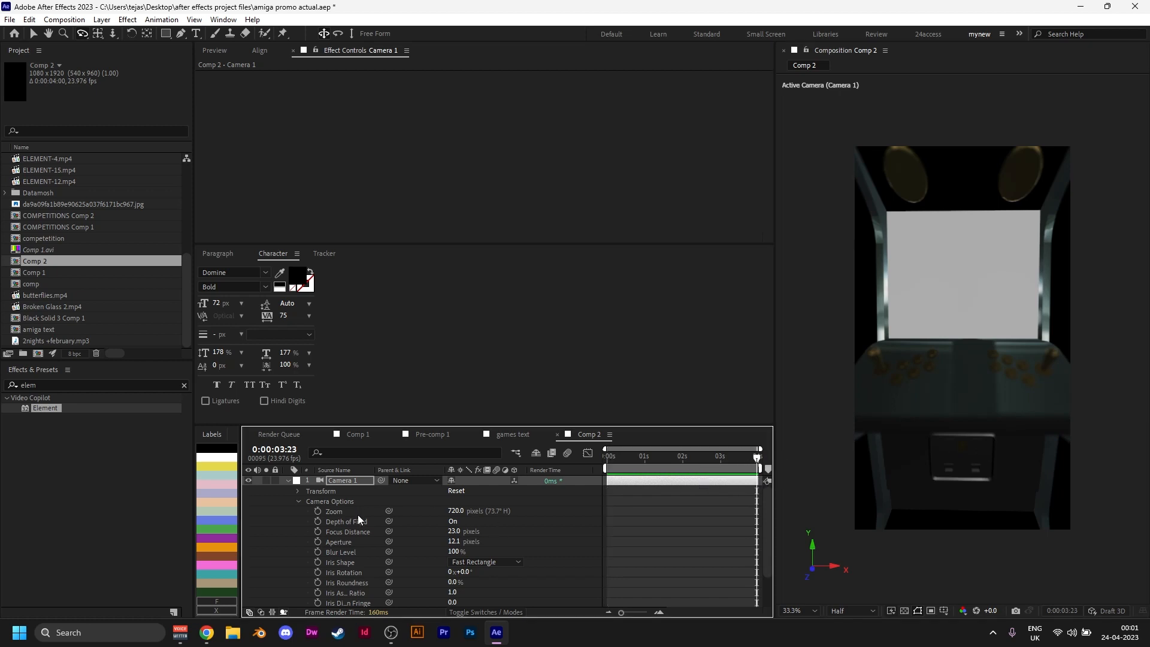
{"action": "key", "text": "u"}
{"action": "key", "text": "u"}
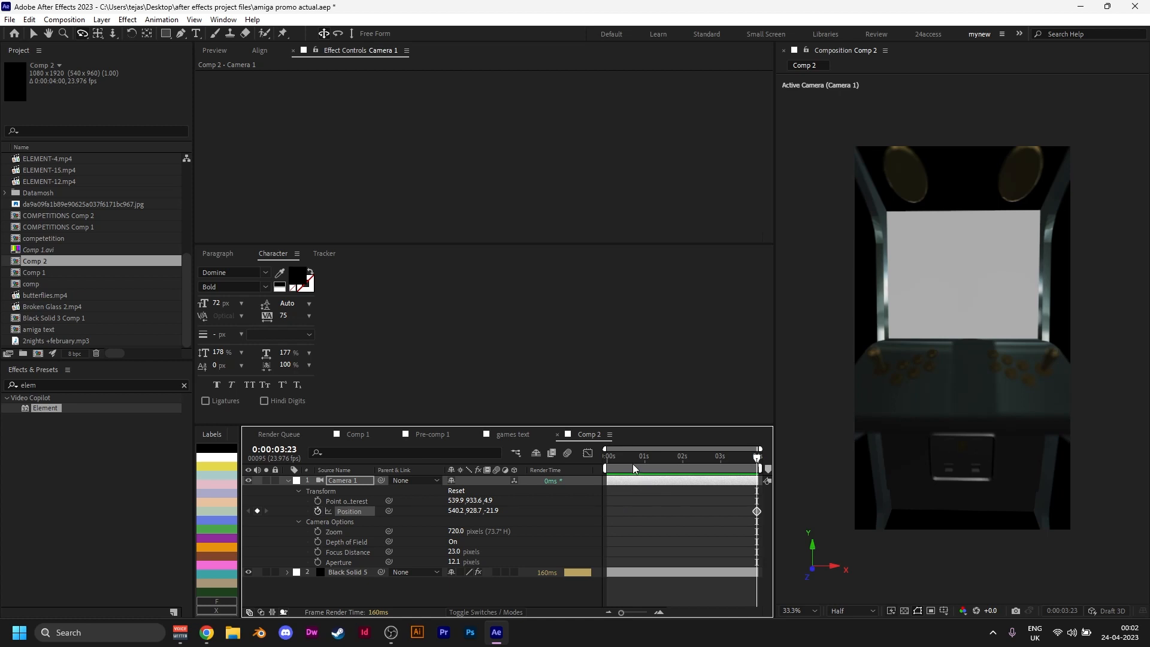
Step: At 0:00:00:00, orbit, pan and pull the camera back to a distant angled view, keyframing Position at about 492.7, 933.1, -80.5
{"action": "left_click_drag", "start_coordinate": [958, 339], "coordinate": [982, 334]}
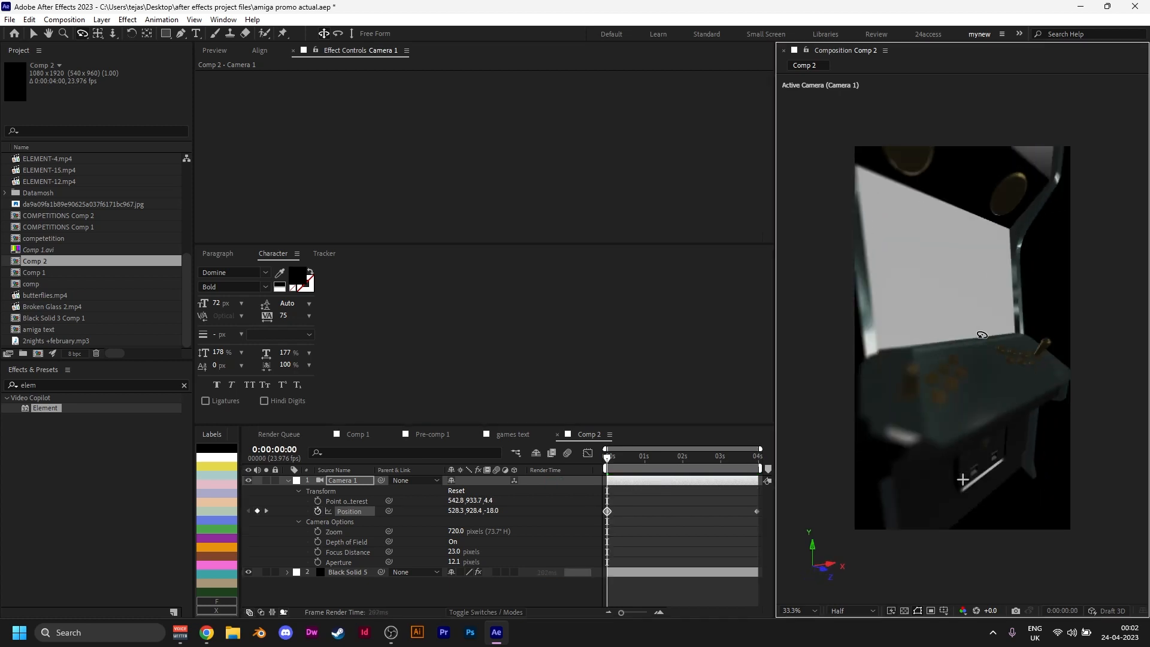
{"action": "key", "text": "c"}
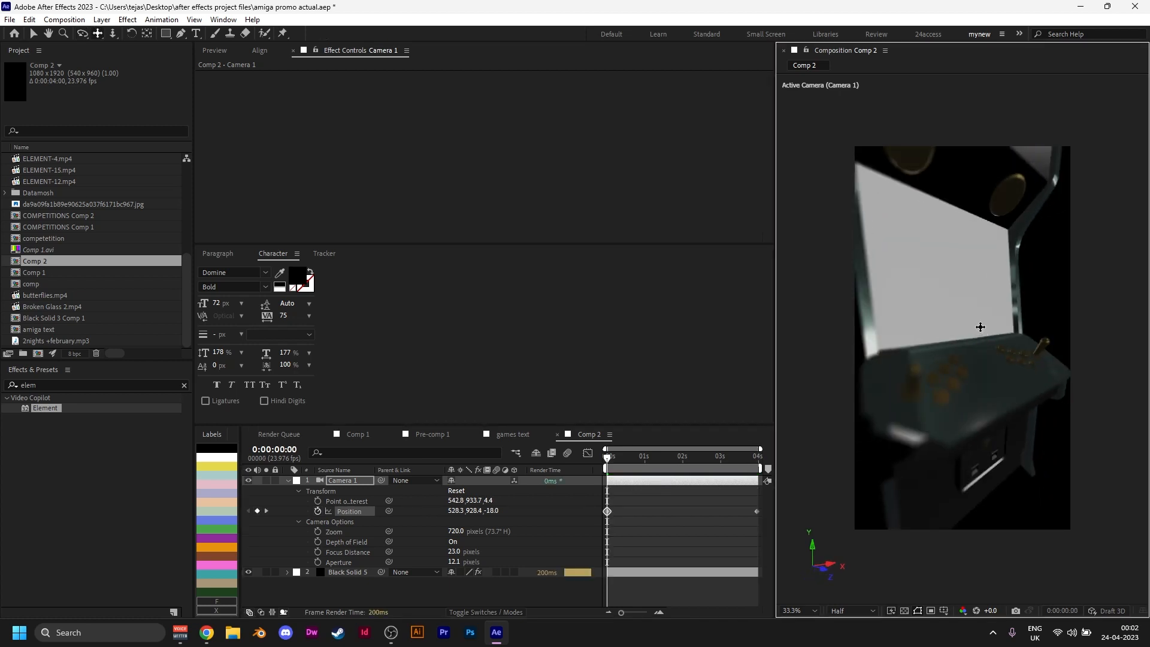
{"action": "left_click_drag", "start_coordinate": [979, 326], "coordinate": [958, 228]}
{"action": "key", "text": "c"}
{"action": "key", "text": "c"}
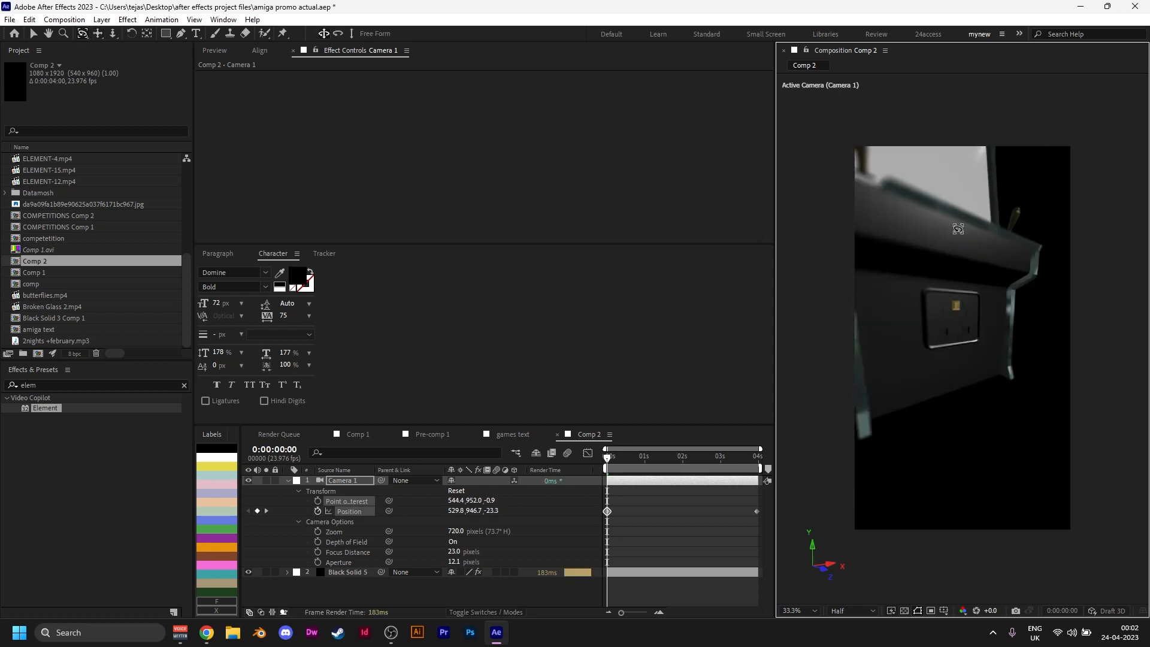
{"action": "key", "text": "c"}
{"action": "left_click_drag", "start_coordinate": [958, 229], "coordinate": [975, 429]}
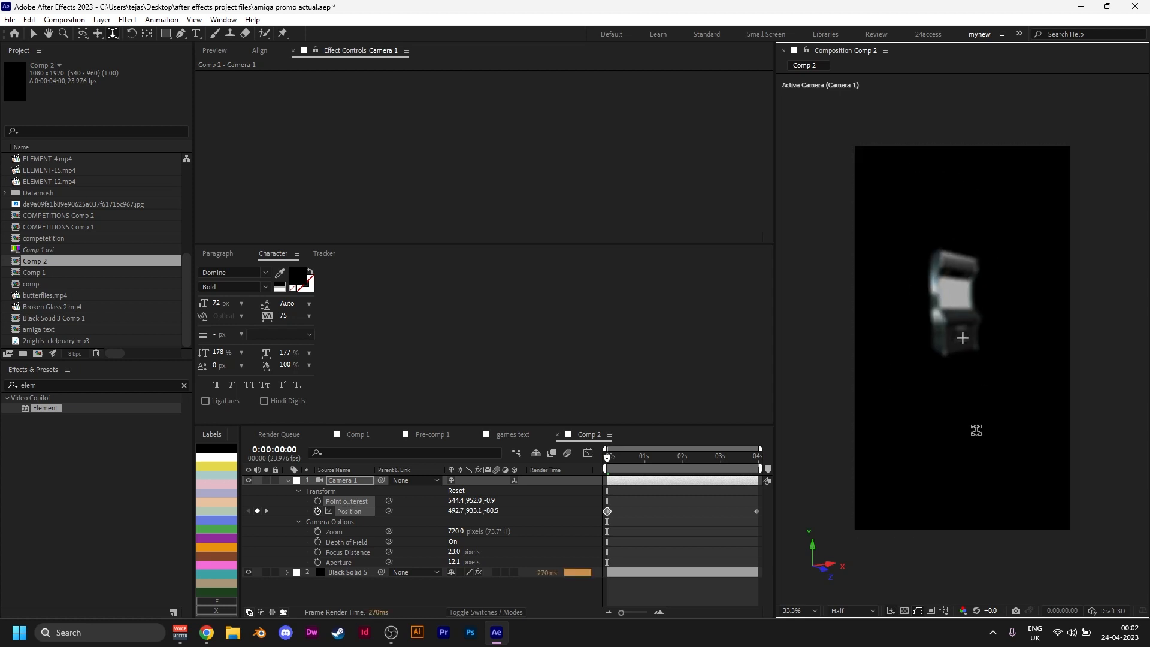
{"action": "key", "text": "c"}
{"action": "key", "text": "c"}
{"action": "left_click_drag", "start_coordinate": [908, 300], "coordinate": [873, 236]}
Step: Reframe the camera at 0:00:03:23 with the cabinet's screen in view, updating the end Position keyframe
{"action": "left_click_drag", "start_coordinate": [712, 469], "coordinate": [757, 469]}
{"action": "left_click_drag", "start_coordinate": [834, 457], "coordinate": [862, 417]}
{"action": "left_click_drag", "start_coordinate": [675, 460], "coordinate": [759, 460]}
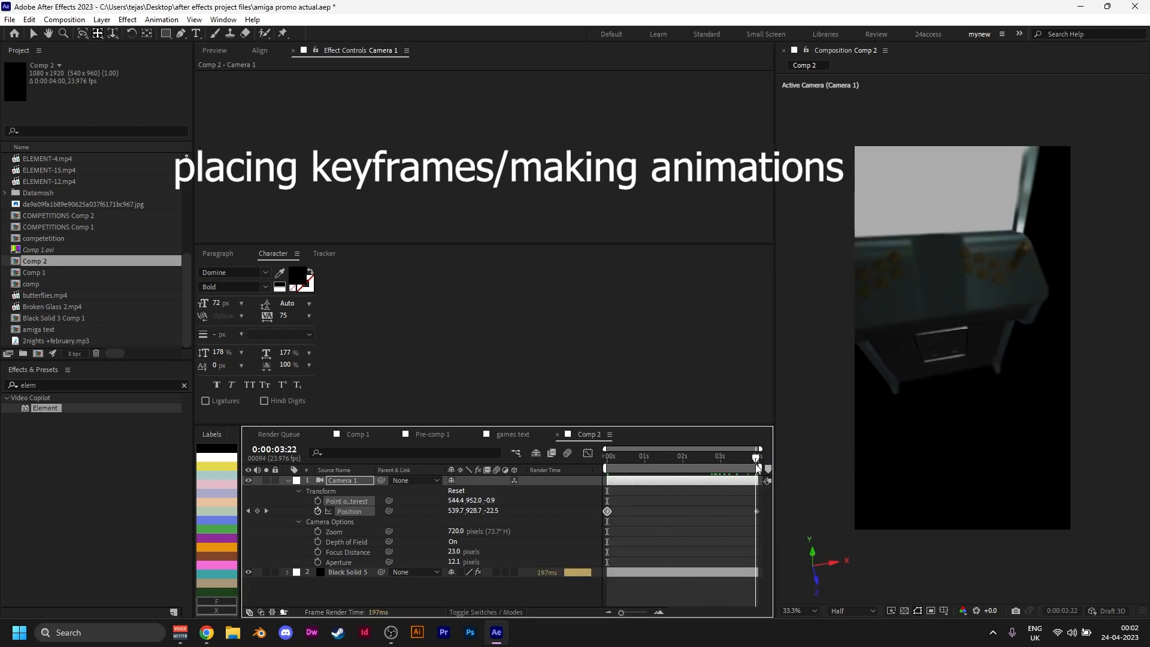
{"action": "mouse_move", "coordinate": [917, 346]}
{"action": "left_mouse_down"}
{"action": "mouse_move", "coordinate": [934, 362]}
{"action": "mouse_move", "coordinate": [930, 348]}
{"action": "left_mouse_up"}
{"action": "key", "text": "ctrl+3"}
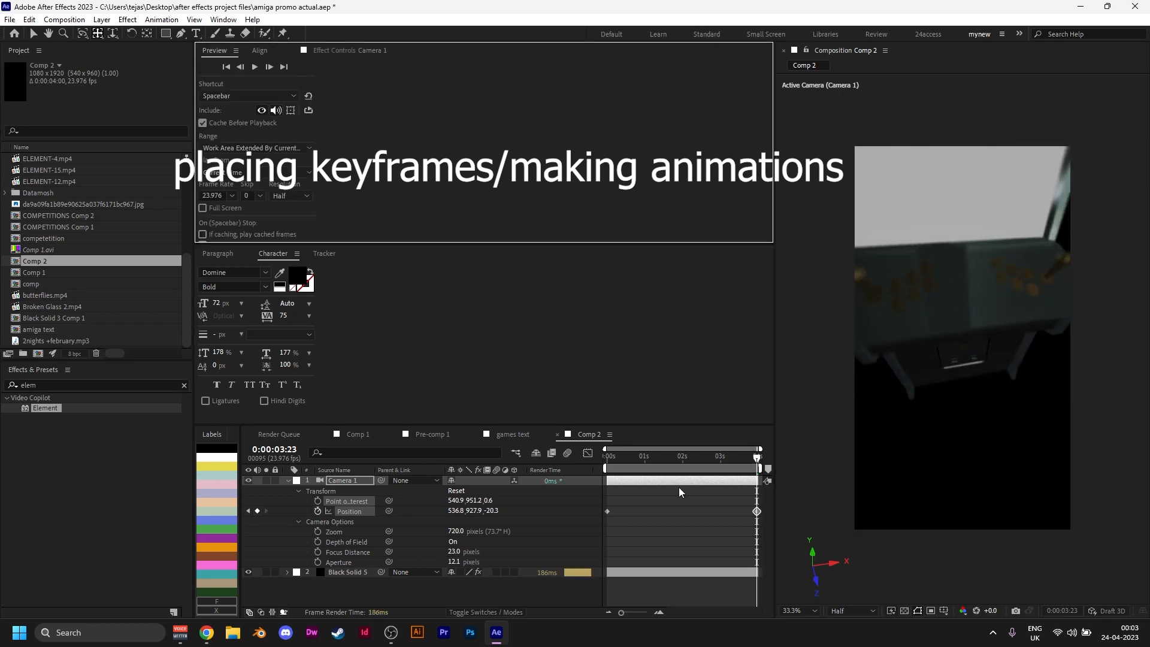
{"action": "left_click", "coordinate": [678, 483]}
{"action": "left_click", "coordinate": [958, 333]}
{"action": "left_click_drag", "start_coordinate": [671, 462], "coordinate": [758, 460]}
{"action": "key", "text": "1"}
{"action": "left_click_drag", "start_coordinate": [963, 339], "coordinate": [960, 298]}
{"action": "key", "text": "2"}
{"action": "left_click_drag", "start_coordinate": [740, 459], "coordinate": [568, 487]}
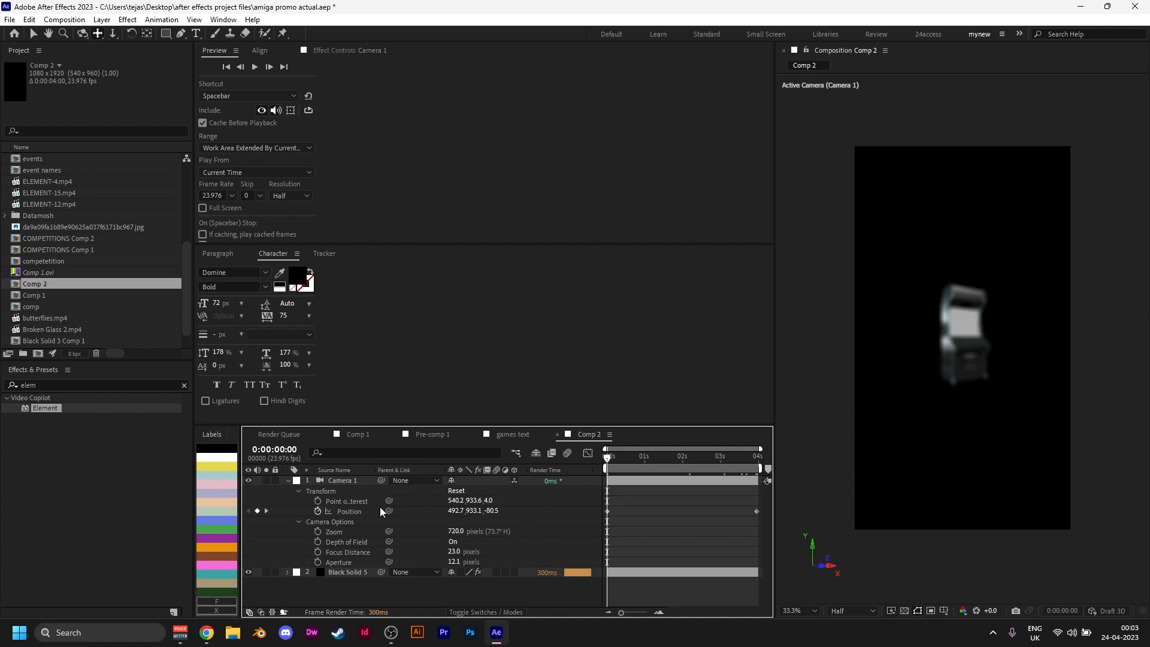
Step: Display Camera 1's Position keyframes as an eased speed graph in the graph editor
{"action": "left_click", "coordinate": [358, 509]}
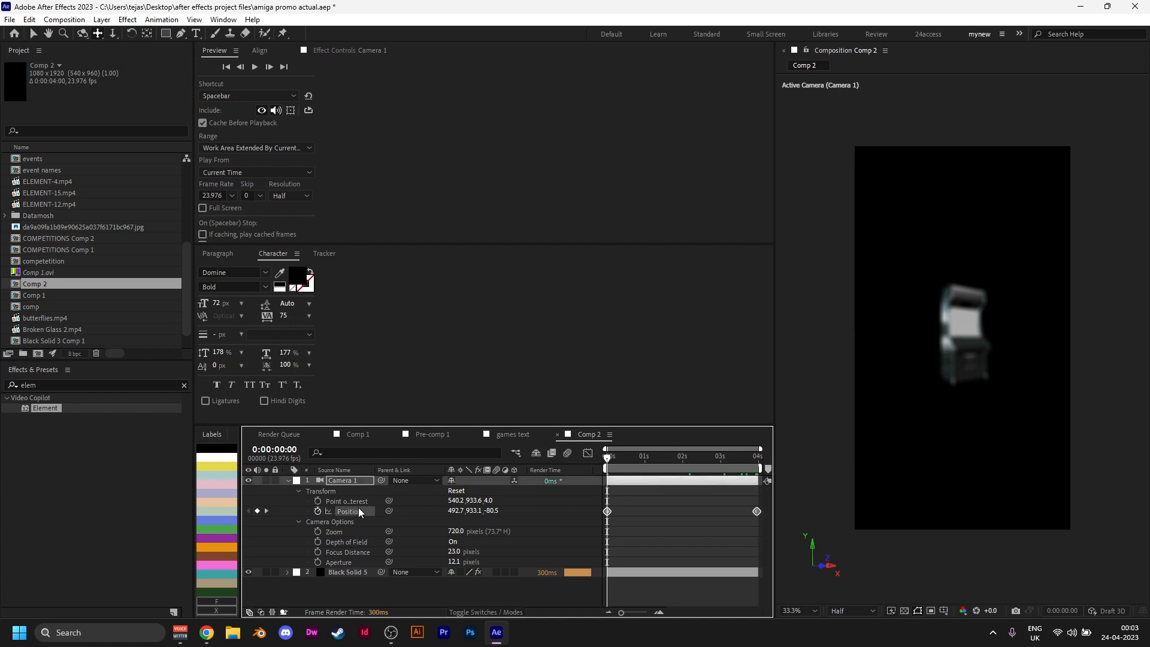
{"action": "left_click", "coordinate": [587, 453]}
{"action": "right_click", "coordinate": [683, 501]}
{"action": "left_click", "coordinate": [734, 393]}
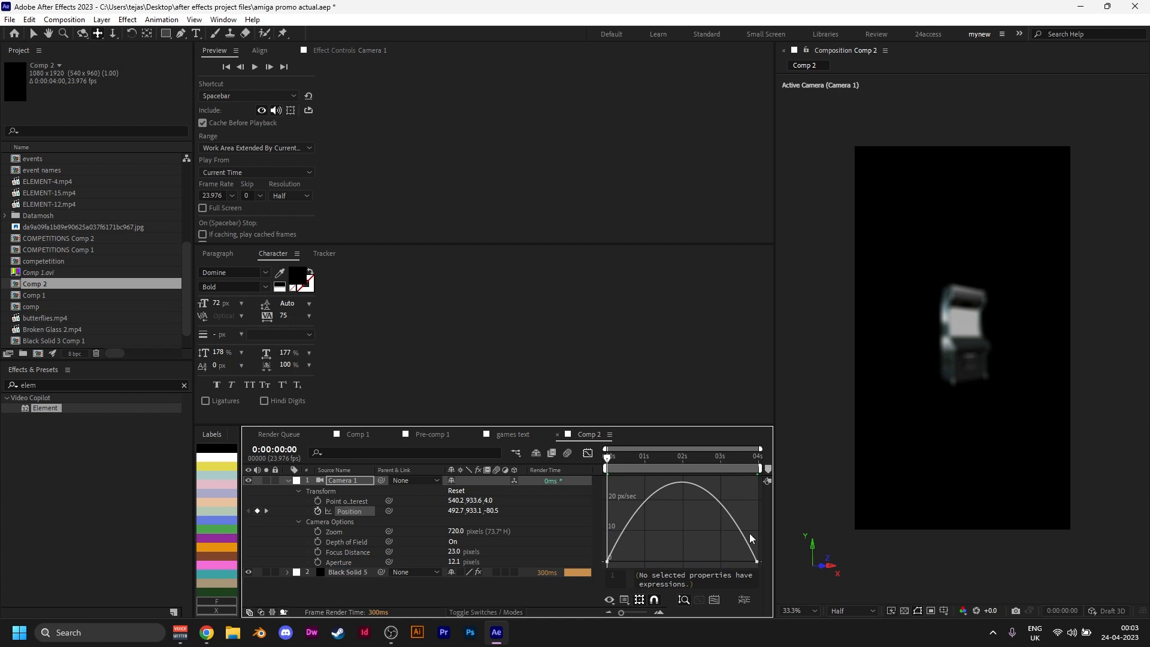
Step: Stretch the Position keyframes' influence handles so speed peaks sharply shortly after one second, and close the graph editor
{"action": "left_click_drag", "start_coordinate": [752, 558], "coordinate": [603, 563]}
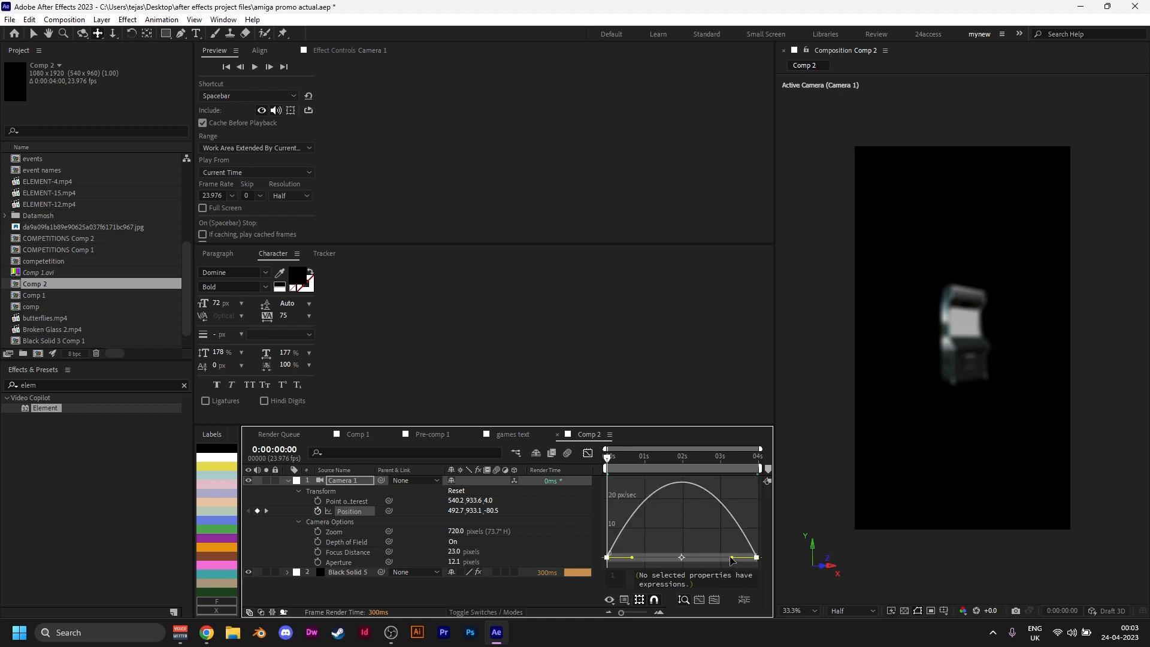
{"action": "left_click_drag", "start_coordinate": [732, 558], "coordinate": [682, 559]}
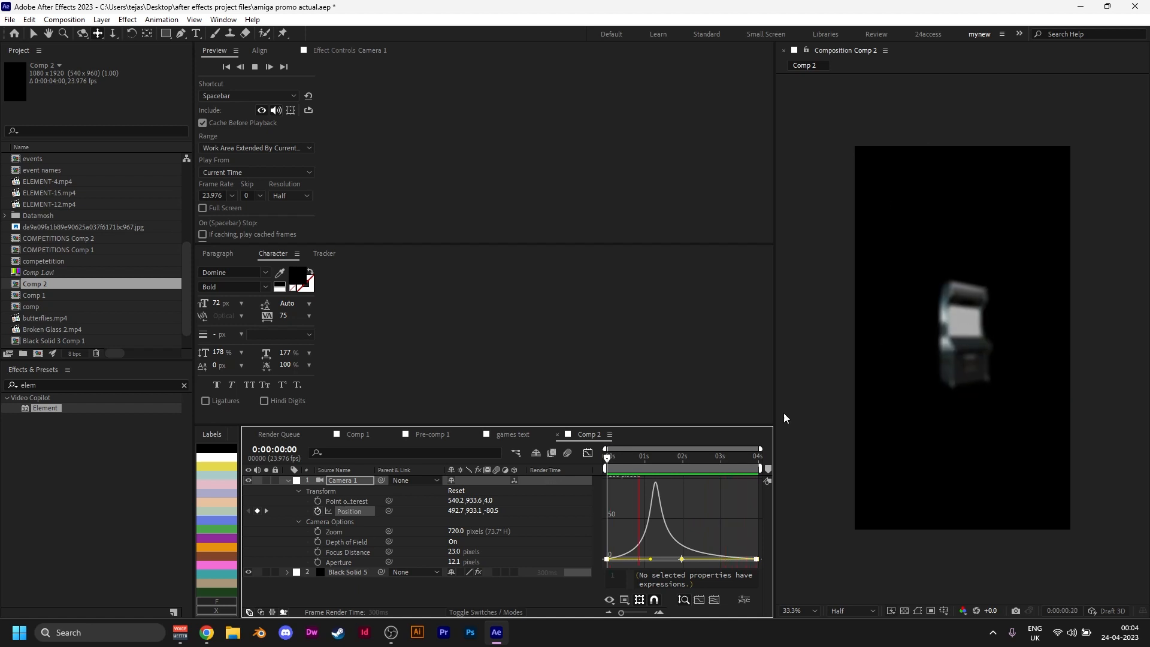
{"action": "left_click", "coordinate": [722, 457]}
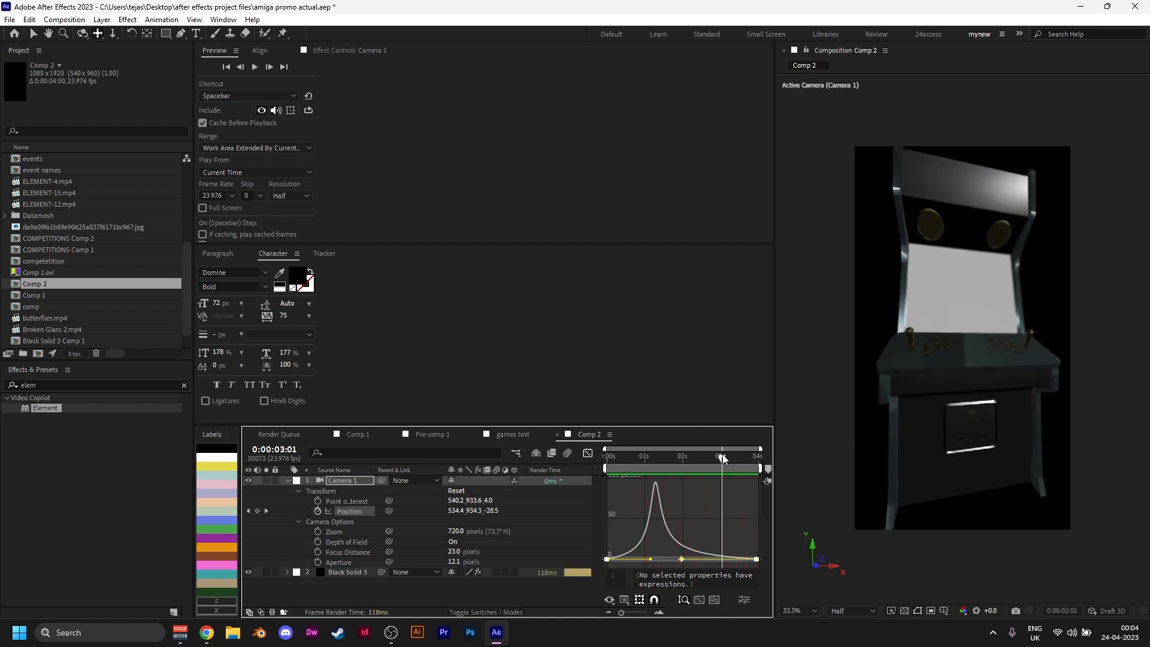
{"action": "left_click", "coordinate": [587, 453]}
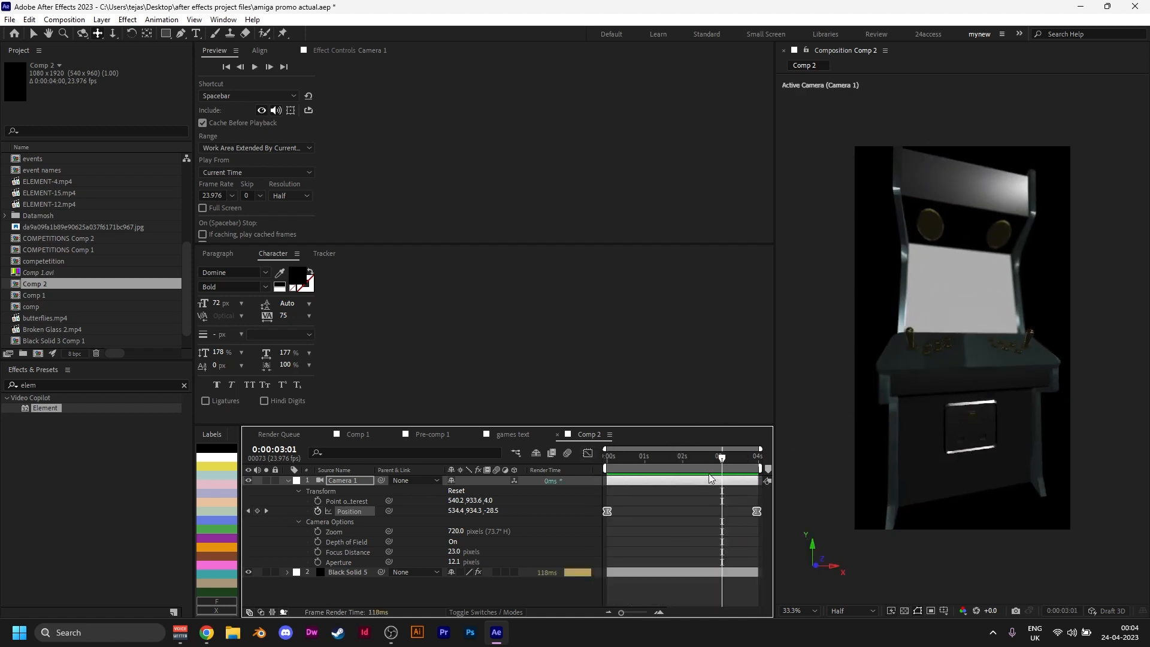
Step: Expand the Custom Texture Maps under Custom Layers in Black Solid 5's Element effect
{"action": "left_click", "coordinate": [658, 490]}
{"action": "left_click", "coordinate": [347, 50]}
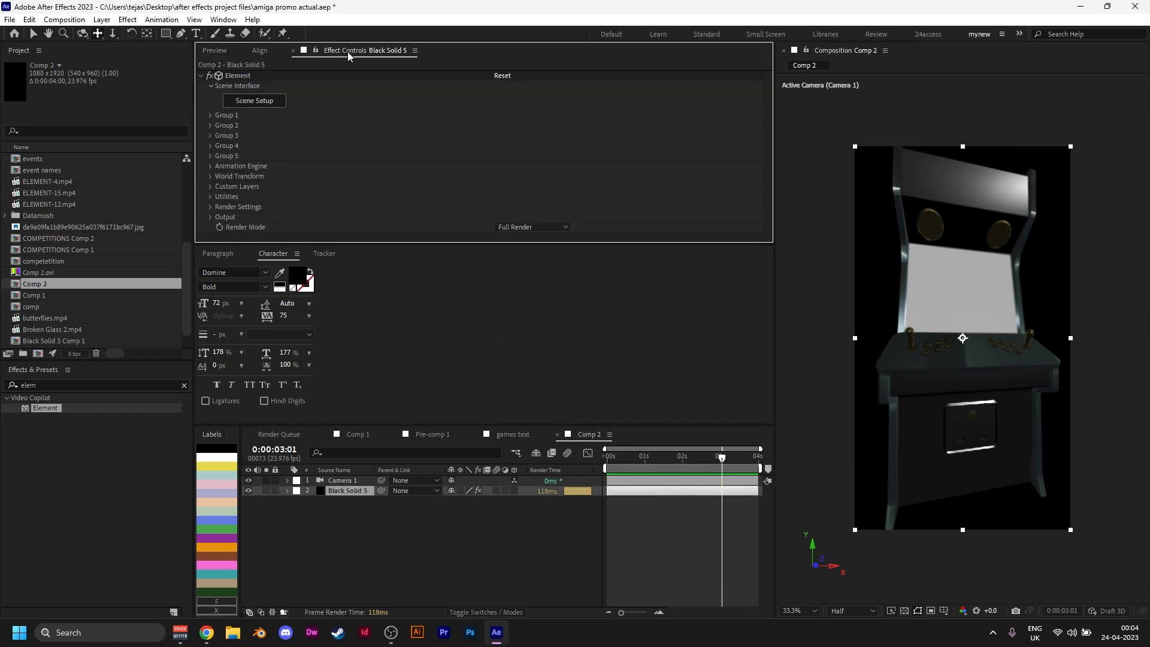
{"action": "left_click", "coordinate": [211, 186]}
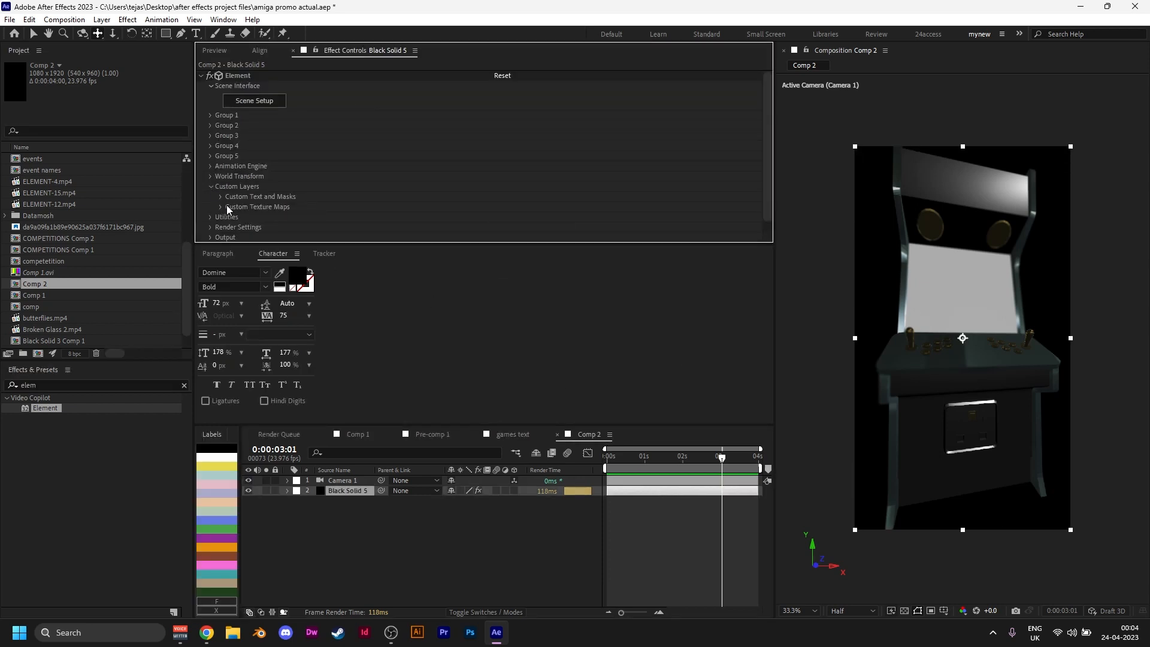
{"action": "scroll", "coordinate": [256, 196], "scroll_direction": "down", "scroll_amount": 1}
{"action": "left_click", "coordinate": [221, 196]}
{"action": "scroll", "coordinate": [303, 200], "scroll_direction": "down", "scroll_amount": 4}
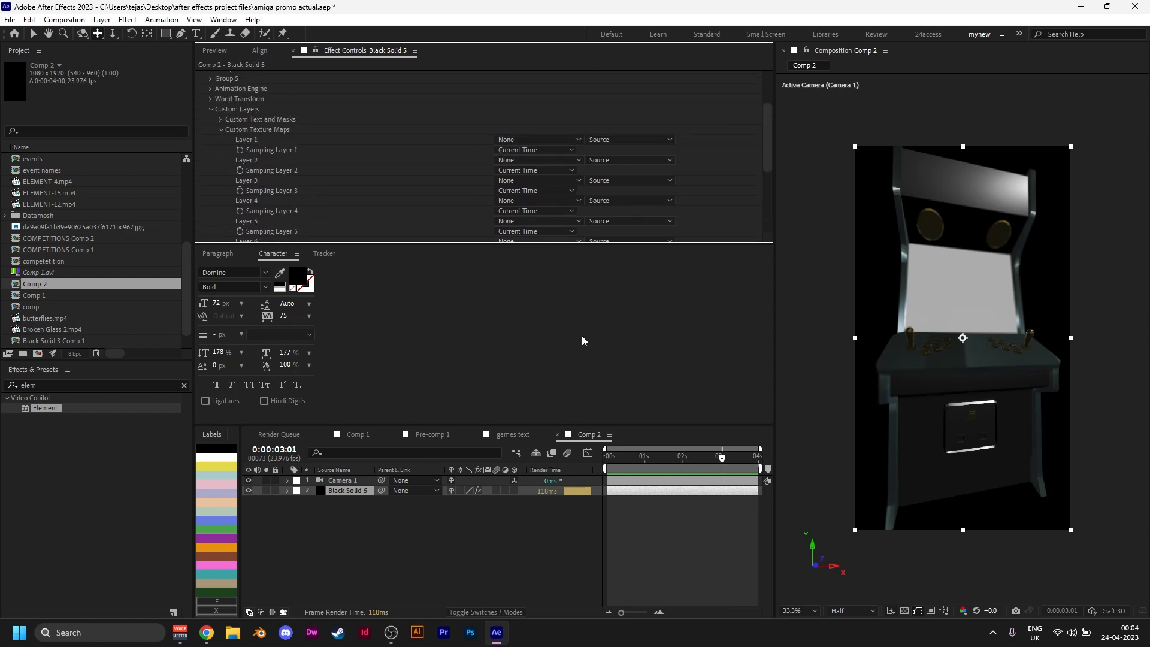
Step: Copy the games text layer from Pre-comp 1 into Comp 2 and place it beneath Black Solid 5
{"action": "left_click", "coordinate": [514, 435]}
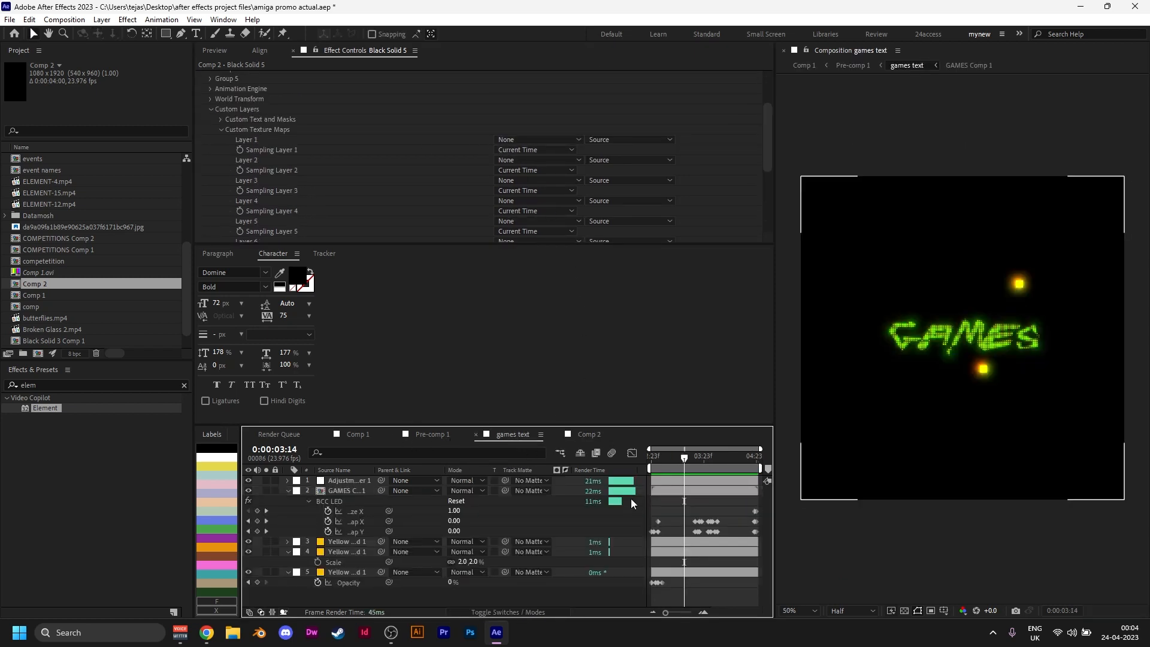
{"action": "left_click", "coordinate": [440, 434]}
{"action": "left_click", "coordinate": [668, 528]}
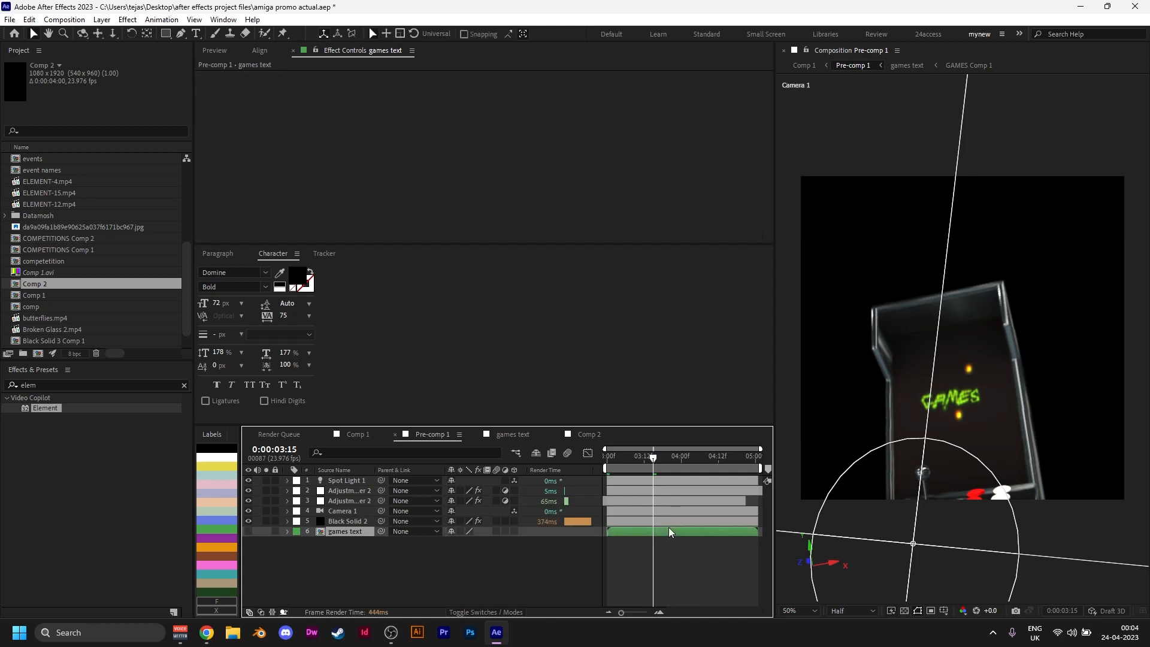
{"action": "left_click", "coordinate": [587, 434]}
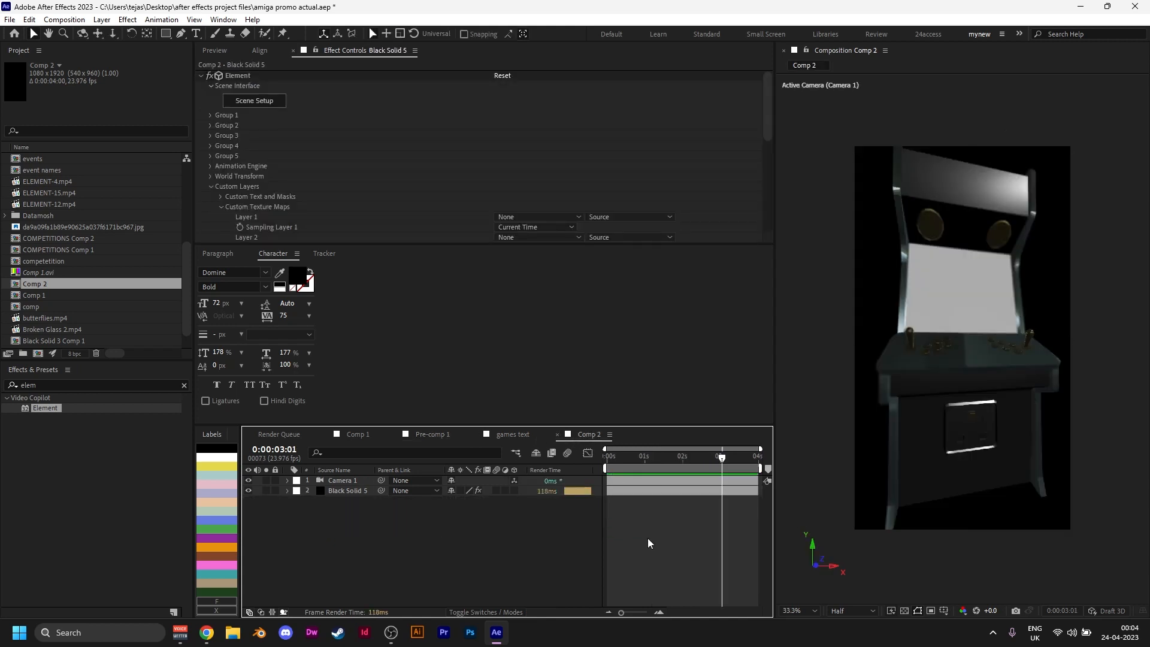
{"action": "key", "text": "ctrl+v"}
{"action": "left_click_drag", "start_coordinate": [635, 461], "coordinate": [562, 462]}
{"action": "left_click_drag", "start_coordinate": [335, 481], "coordinate": [469, 518]}
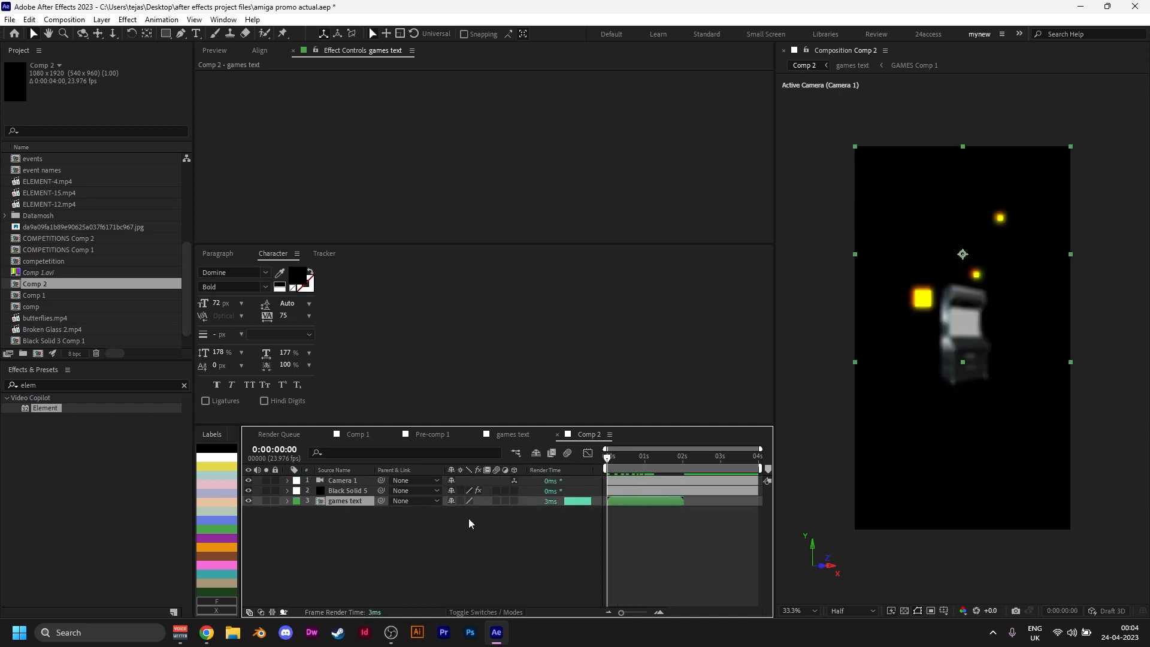
Step: Assign the games text layer as Layer 1 of the Element effect's custom texture maps on Black Solid 5
{"action": "left_click", "coordinate": [635, 491]}
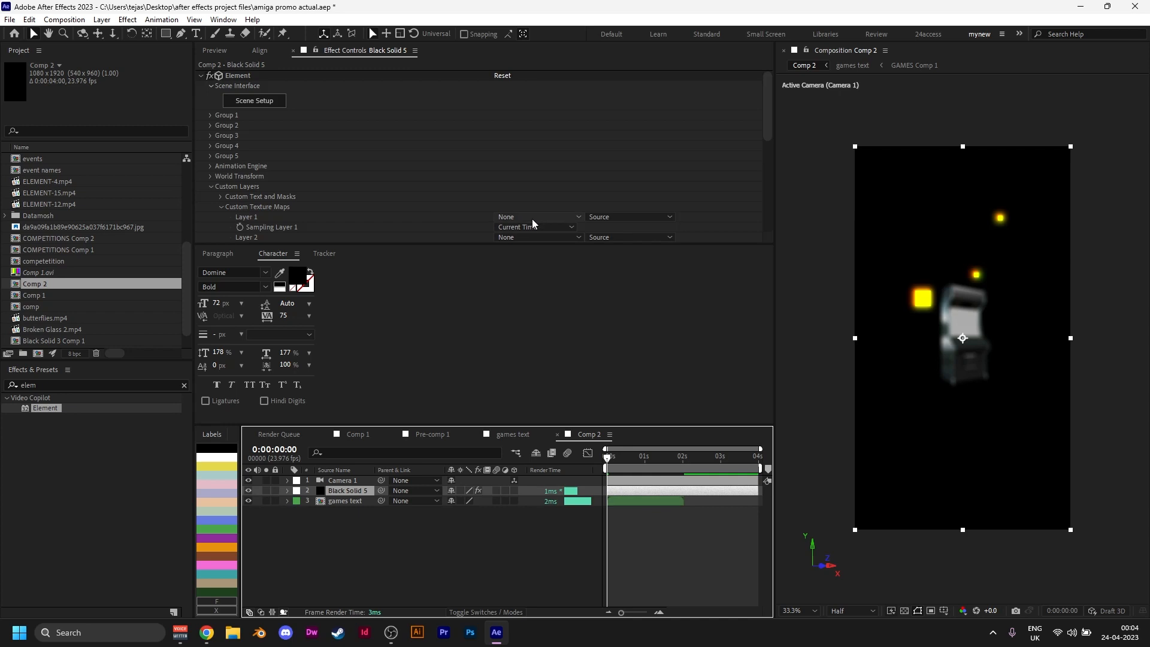
{"action": "scroll", "coordinate": [533, 218], "scroll_direction": "down", "scroll_amount": 1}
{"action": "left_click", "coordinate": [531, 190]}
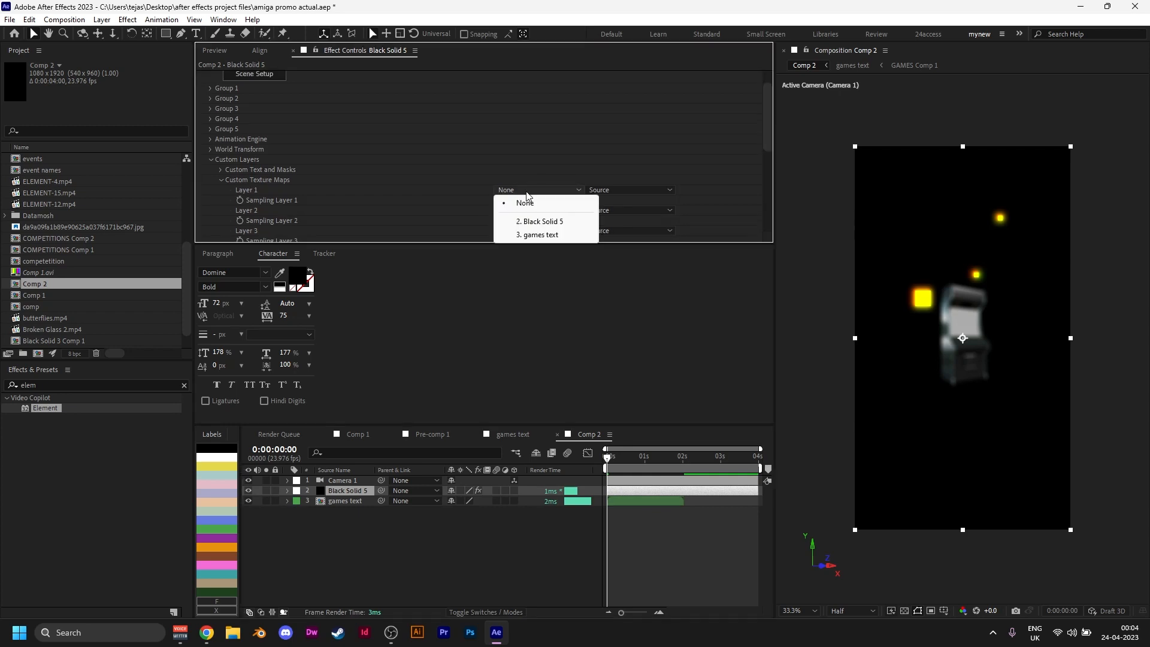
{"action": "left_click", "coordinate": [528, 233]}
{"action": "left_click", "coordinate": [635, 526]}
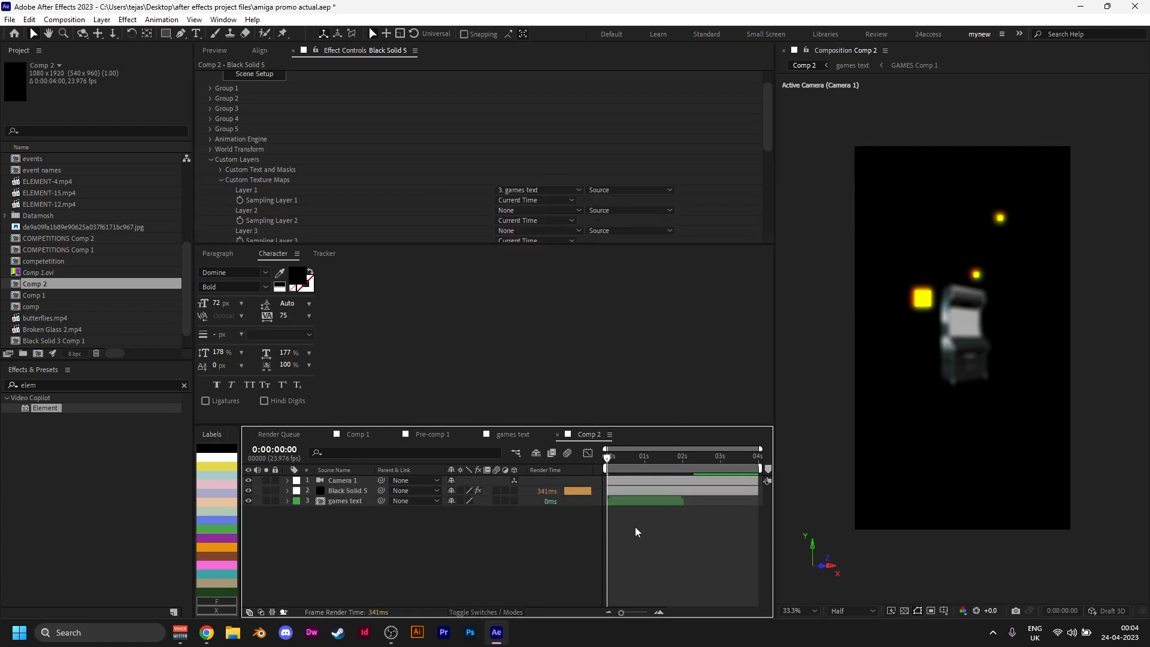
{"action": "left_click", "coordinate": [620, 491]}
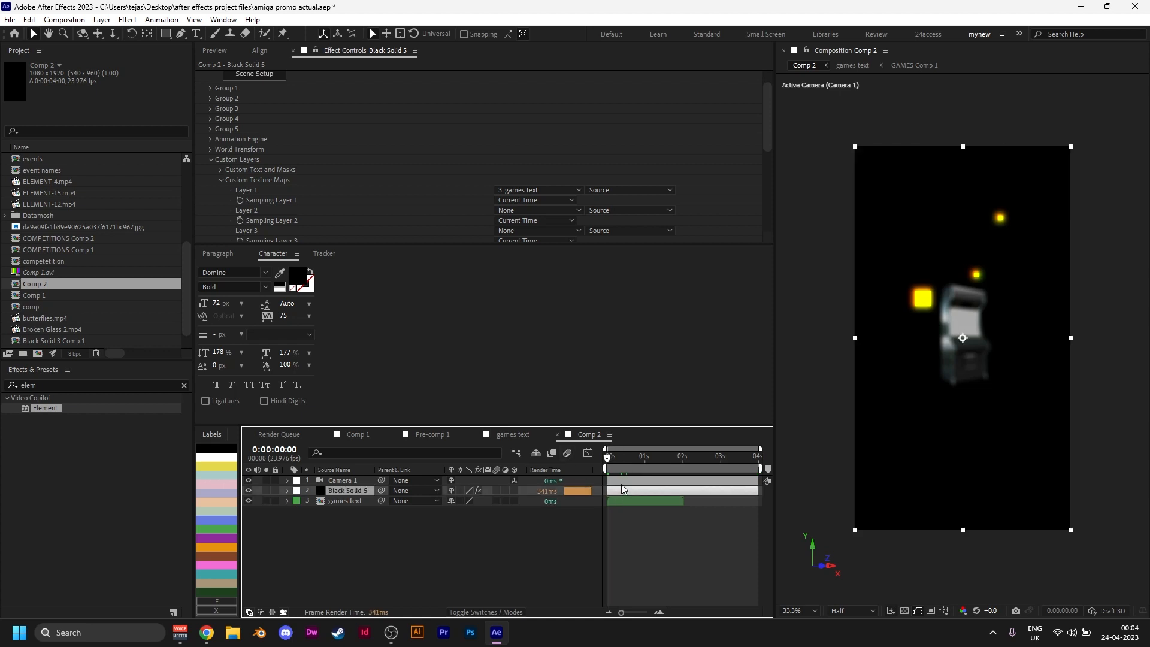
Step: Open Black Solid 5's Element scene setup and toggle the screen material's visibility to identify its part of the arcade cabinet
{"action": "left_click", "coordinate": [620, 481]}
{"action": "left_click", "coordinate": [620, 489]}
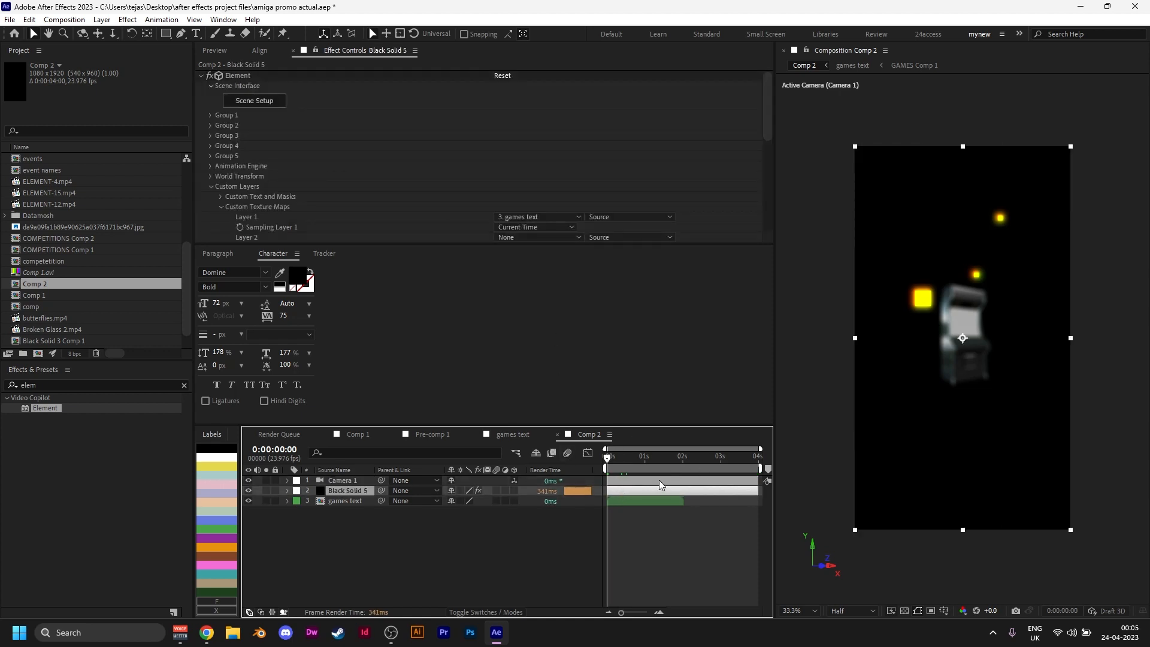
{"action": "left_click", "coordinate": [253, 103]}
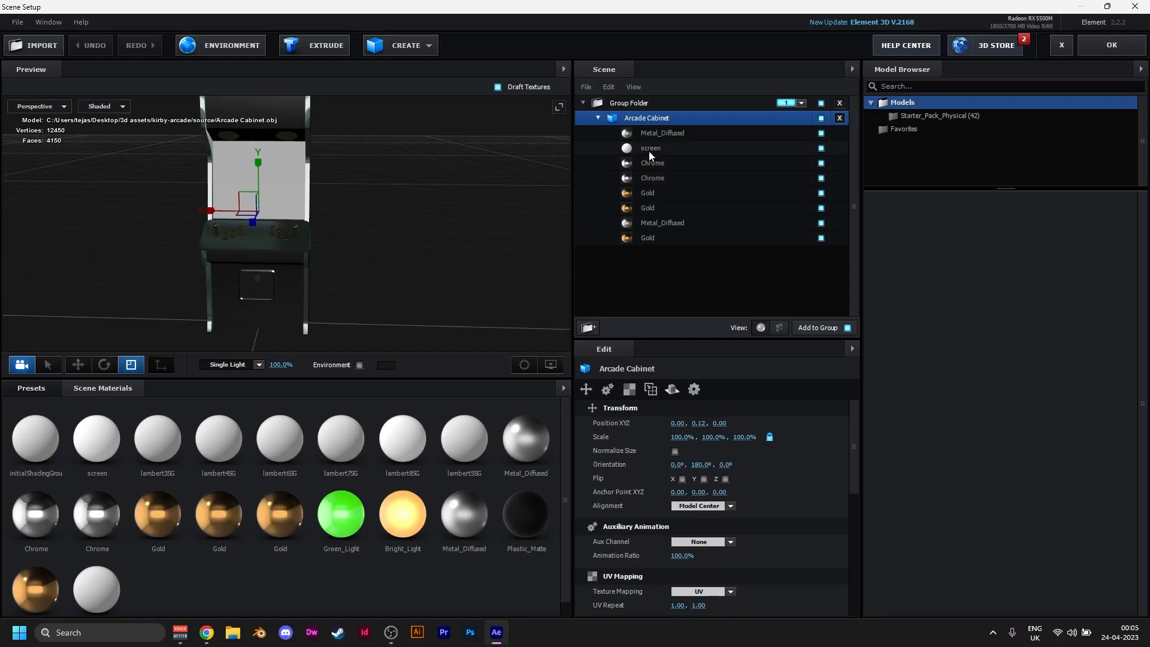
{"action": "left_click", "coordinate": [649, 150]}
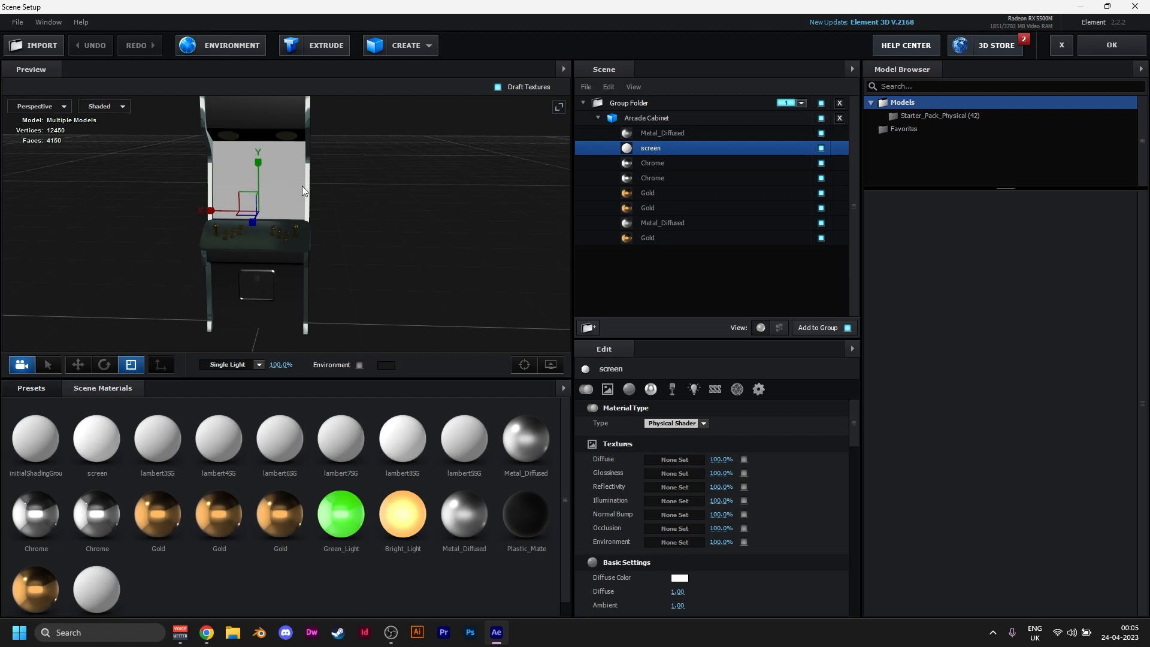
{"action": "left_click", "coordinate": [820, 148]}
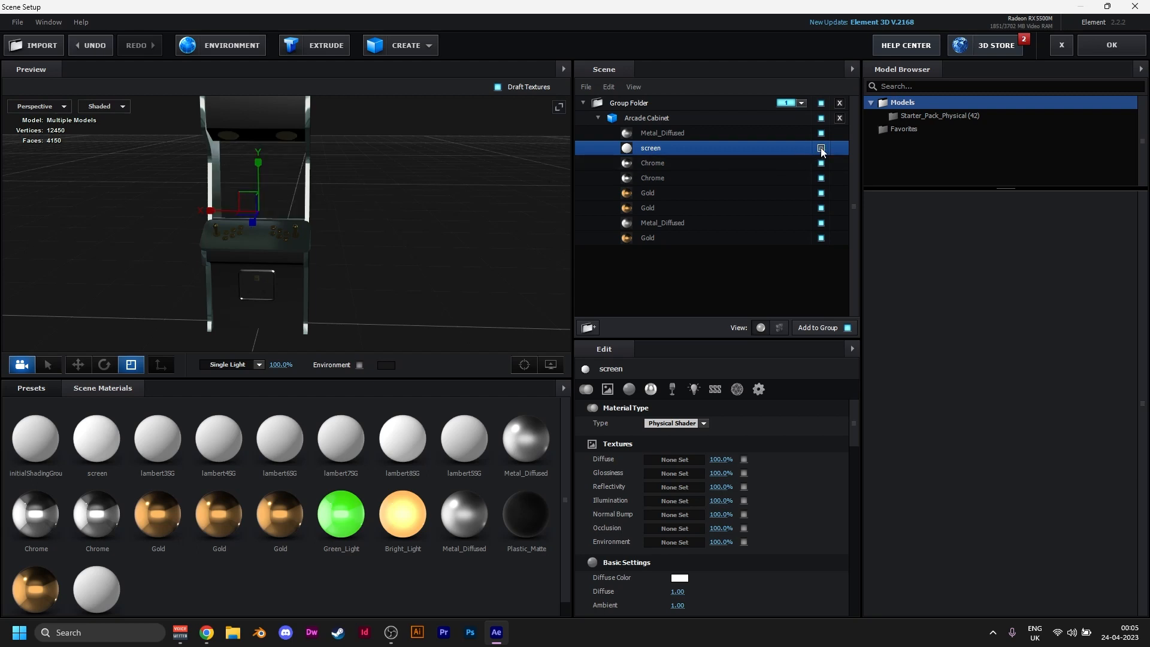
{"action": "left_click", "coordinate": [820, 148]}
{"action": "left_click", "coordinate": [820, 148]}
{"action": "left_click", "coordinate": [821, 147]}
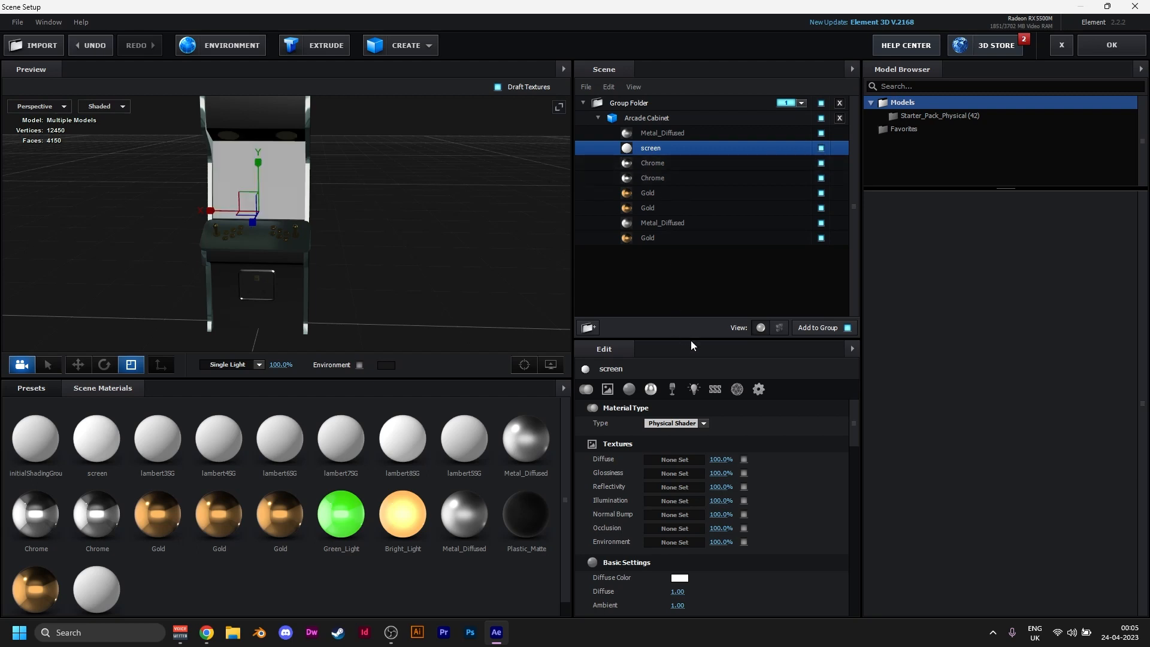
Step: Set Custom Layer 1 [games text] as the screen material's diffuse texture and apply the scene
{"action": "left_click", "coordinate": [674, 459]}
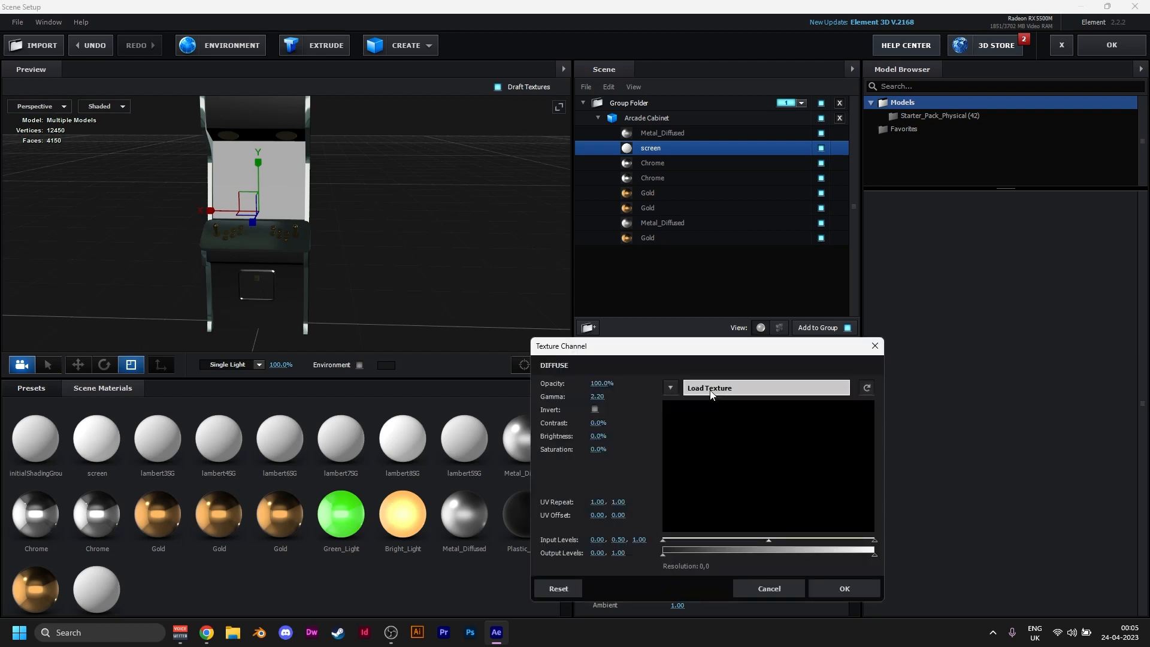
{"action": "left_click", "coordinate": [669, 389]}
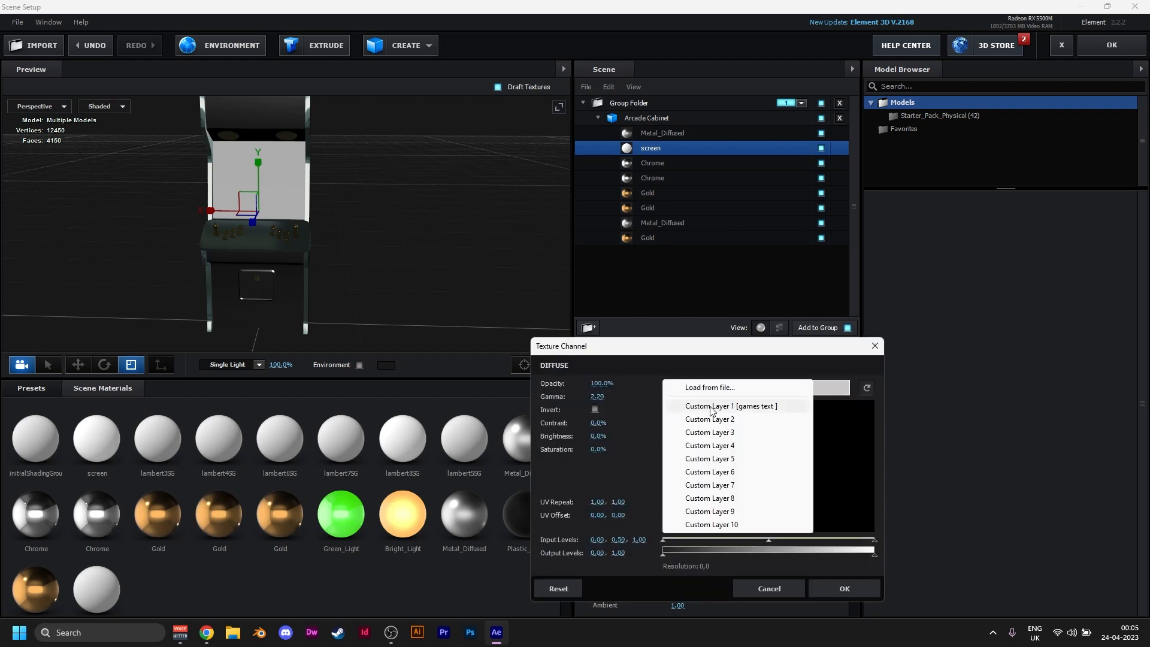
{"action": "left_click", "coordinate": [736, 404]}
{"action": "left_click", "coordinate": [670, 389]}
{"action": "left_click", "coordinate": [704, 407]}
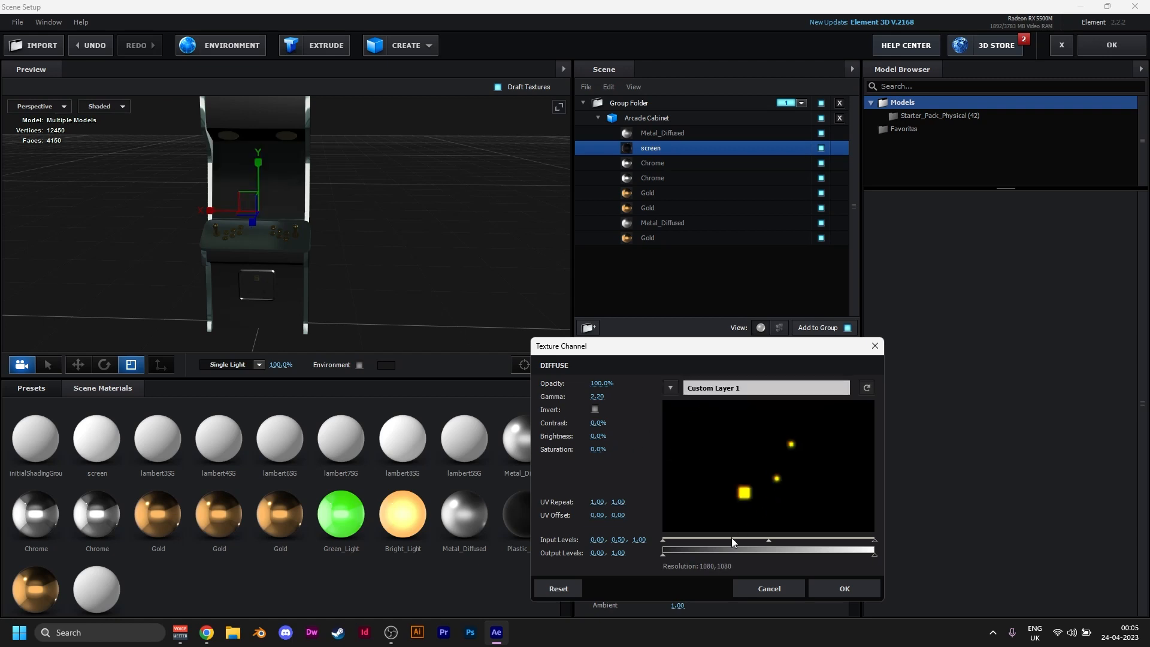
{"action": "left_click", "coordinate": [594, 410]}
{"action": "left_click", "coordinate": [595, 409]}
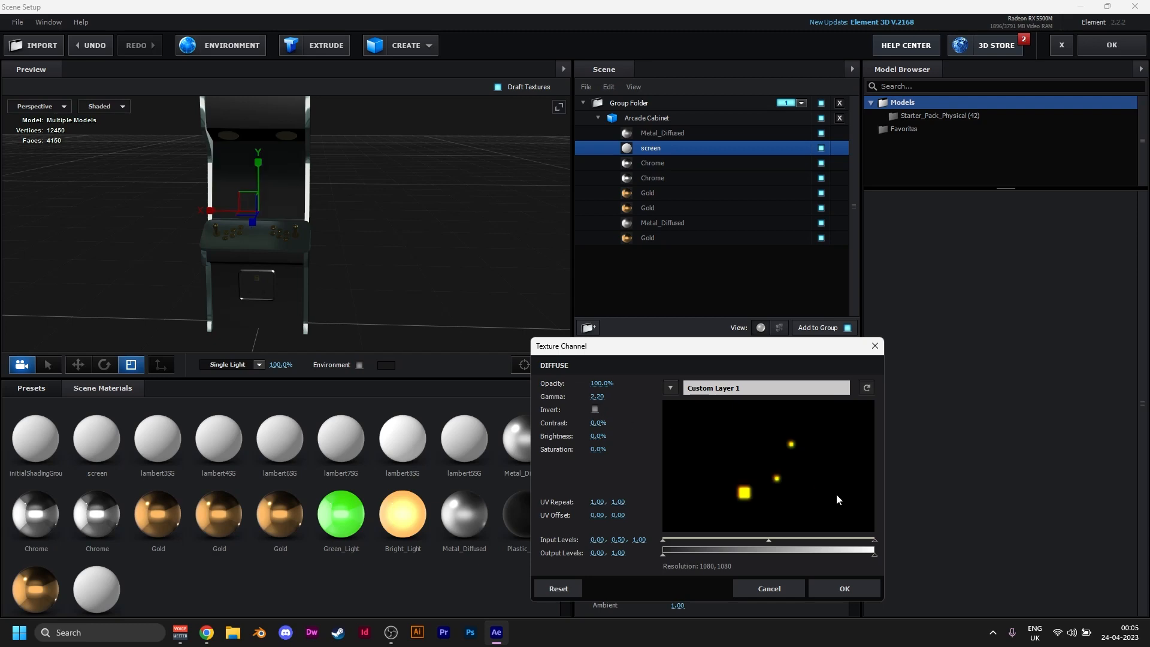
{"action": "left_click", "coordinate": [843, 587]}
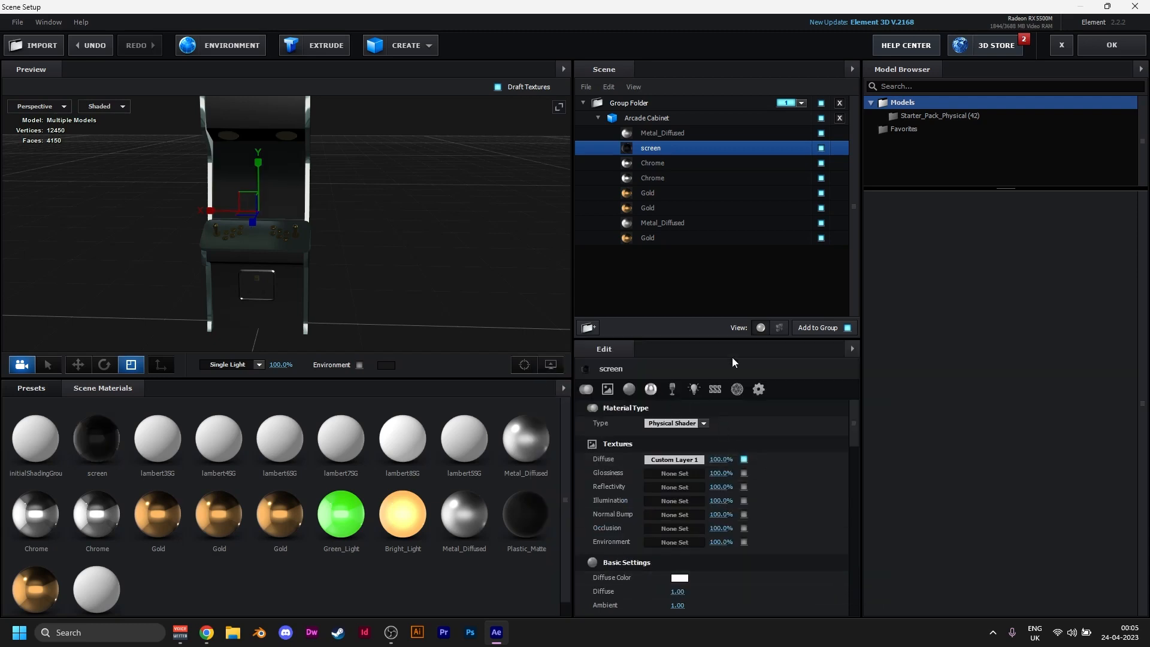
{"action": "left_click", "coordinate": [1098, 45]}
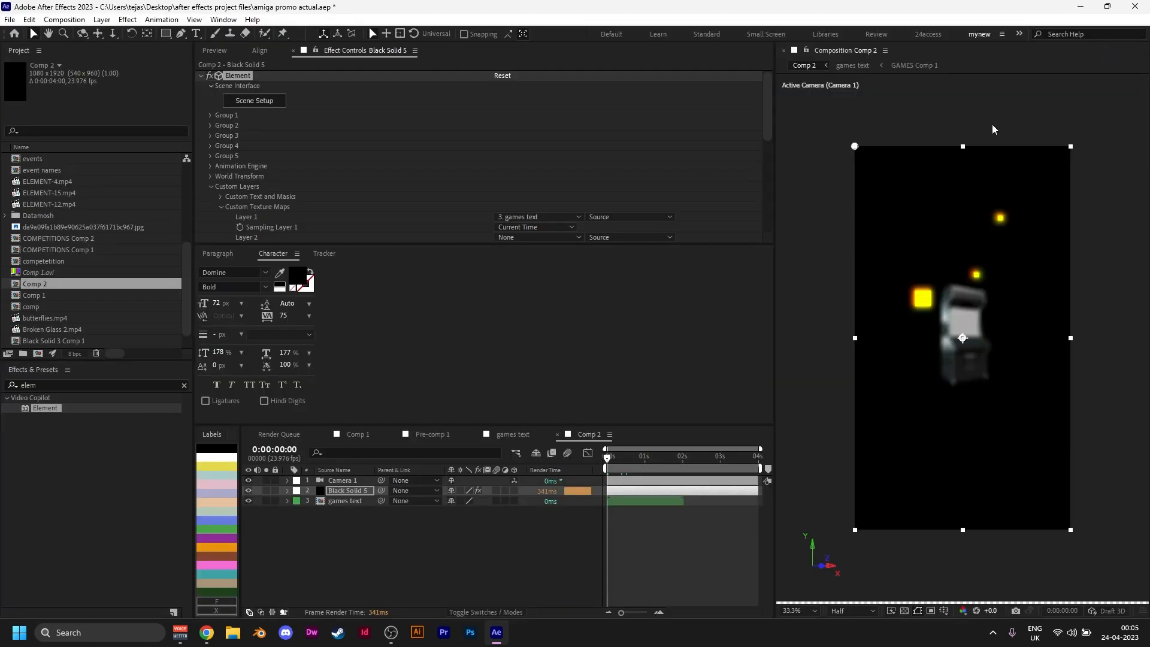
Step: Hide the games text layer in Comp 2 and scrub the animation to check the cabinet's screen
{"action": "left_click_drag", "start_coordinate": [618, 458], "coordinate": [643, 457]}
{"action": "left_click_drag", "start_coordinate": [654, 456], "coordinate": [576, 460]}
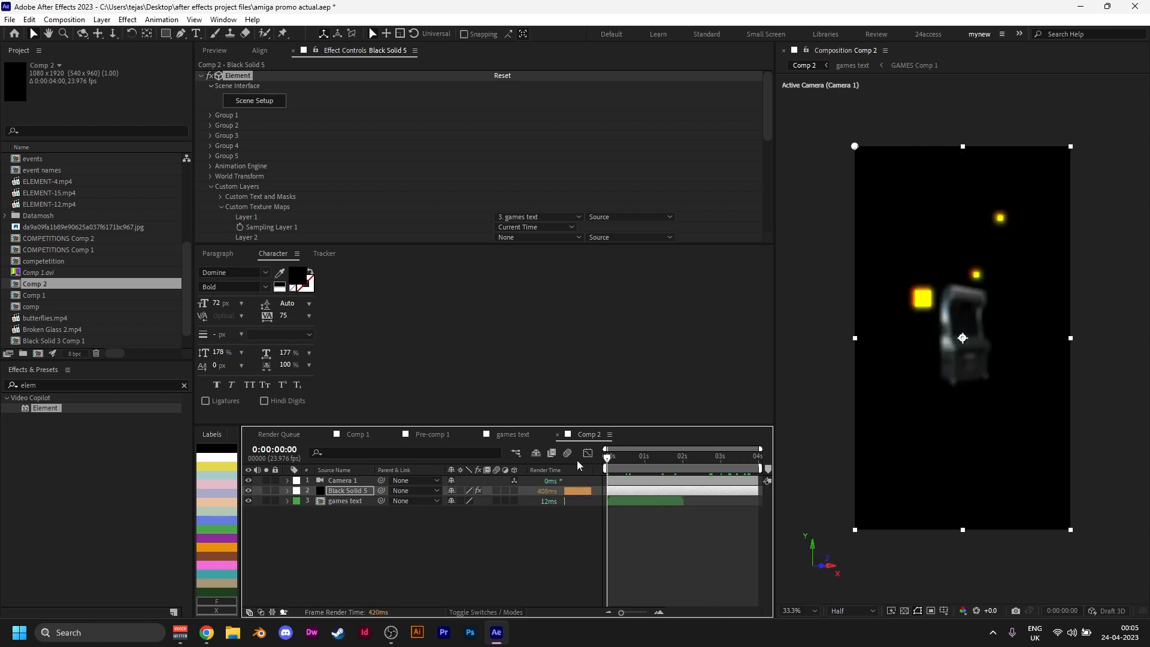
{"action": "left_click", "coordinate": [642, 500]}
{"action": "left_click", "coordinate": [642, 492]}
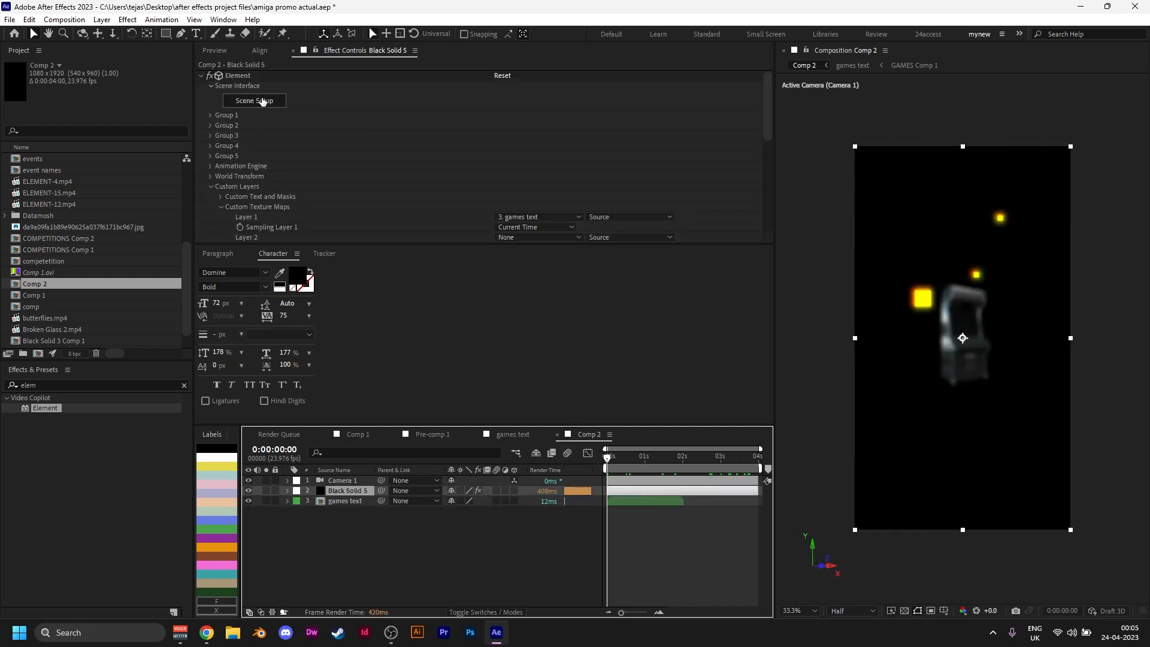
{"action": "left_click", "coordinate": [248, 500]}
{"action": "key", "text": "="}
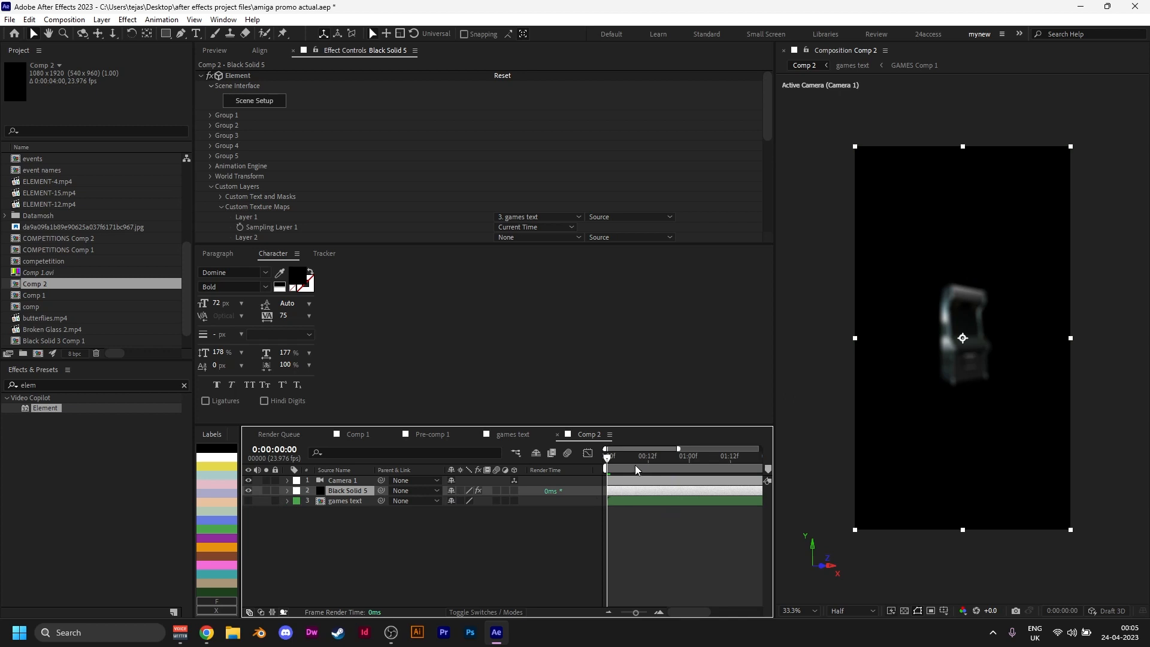
{"action": "left_click_drag", "start_coordinate": [636, 465], "coordinate": [588, 468]}
Step: Set the screen material's diffuse texture to a UV repeat of 2.55, 2.30 and a UV offset of 0.00, 0.18, and apply the scene
{"action": "left_click", "coordinate": [369, 150]}
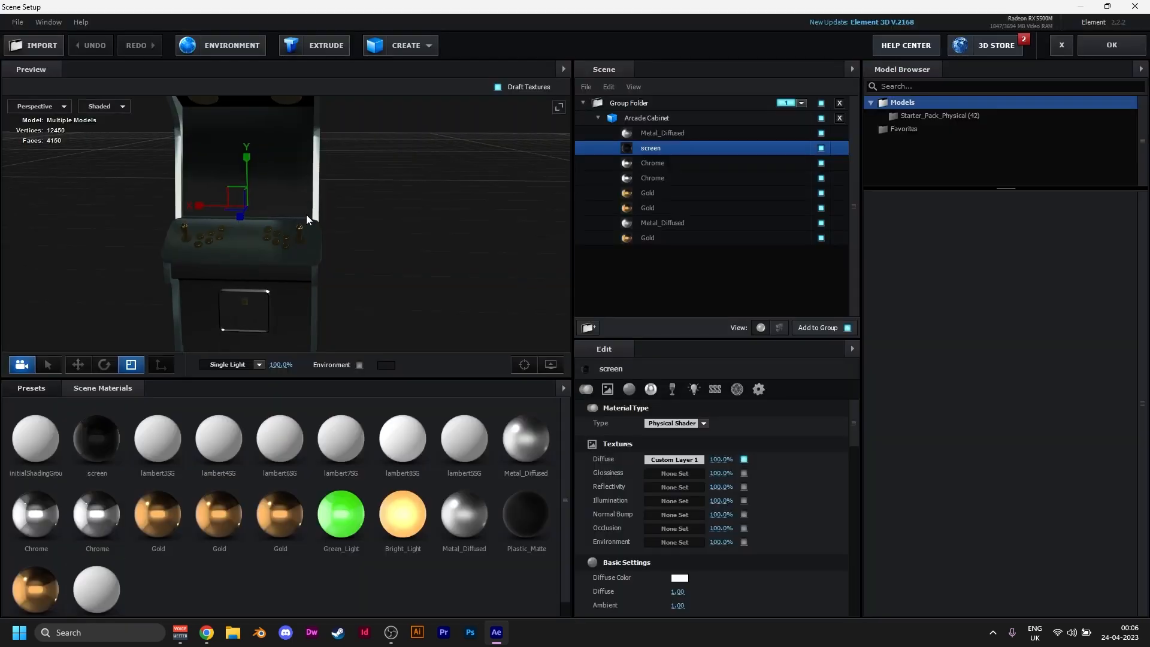
{"action": "left_click_drag", "start_coordinate": [369, 185], "coordinate": [490, 289]}
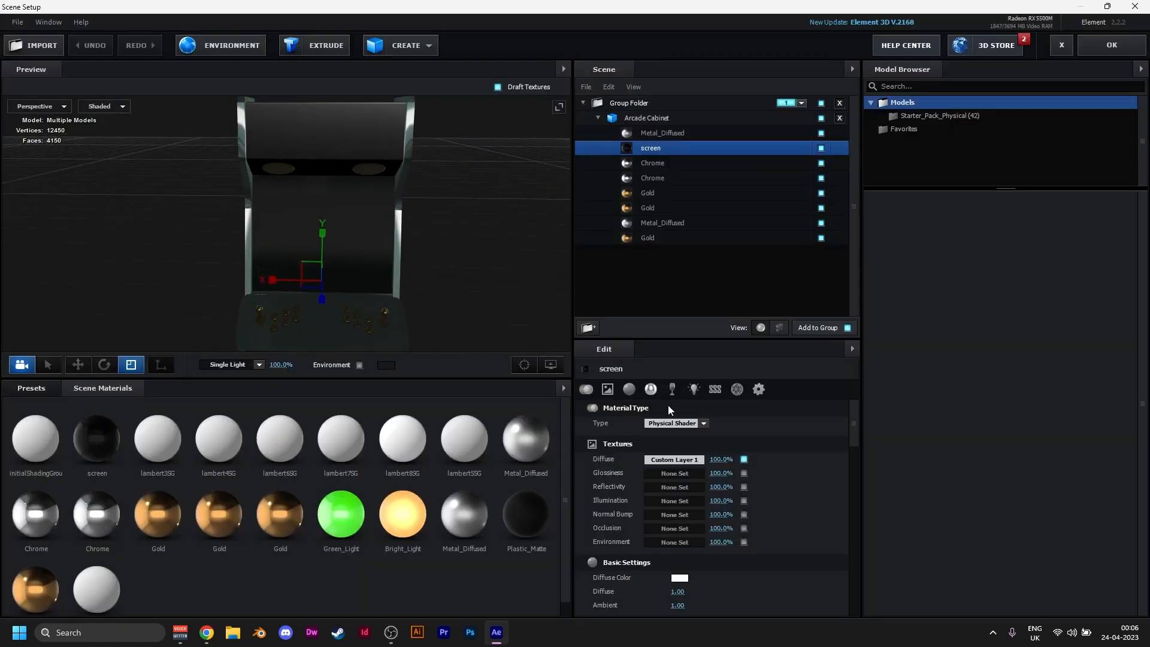
{"action": "left_click", "coordinate": [677, 459]}
{"action": "left_click_drag", "start_coordinate": [651, 358], "coordinate": [745, 299]}
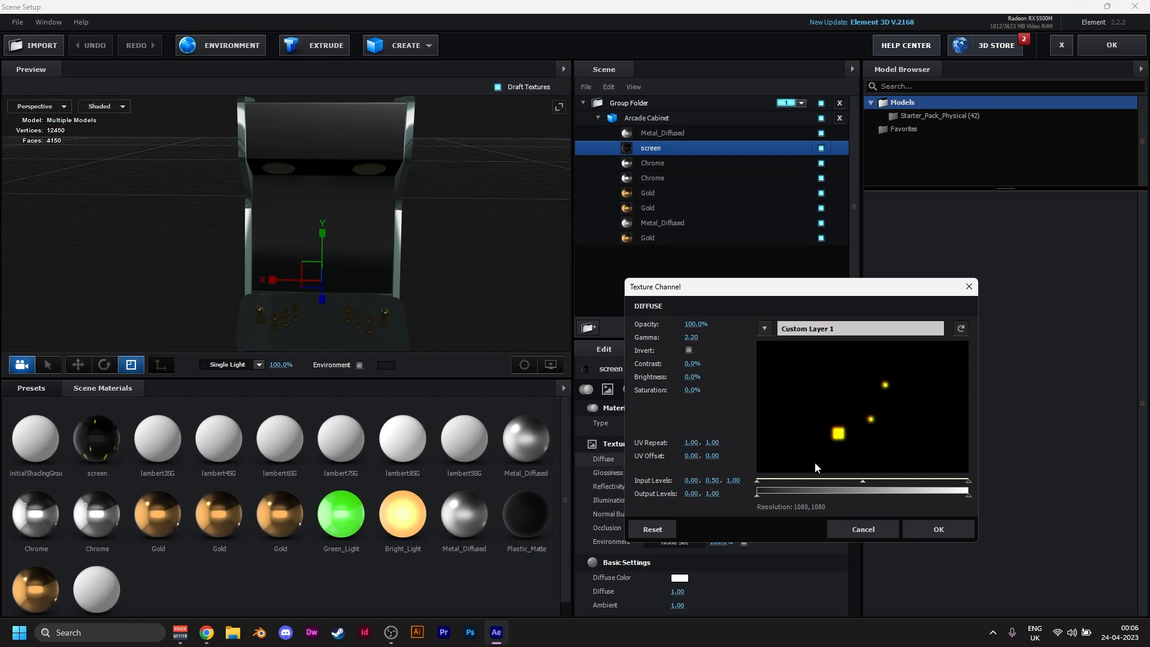
{"action": "left_click_drag", "start_coordinate": [712, 442], "coordinate": [770, 442]}
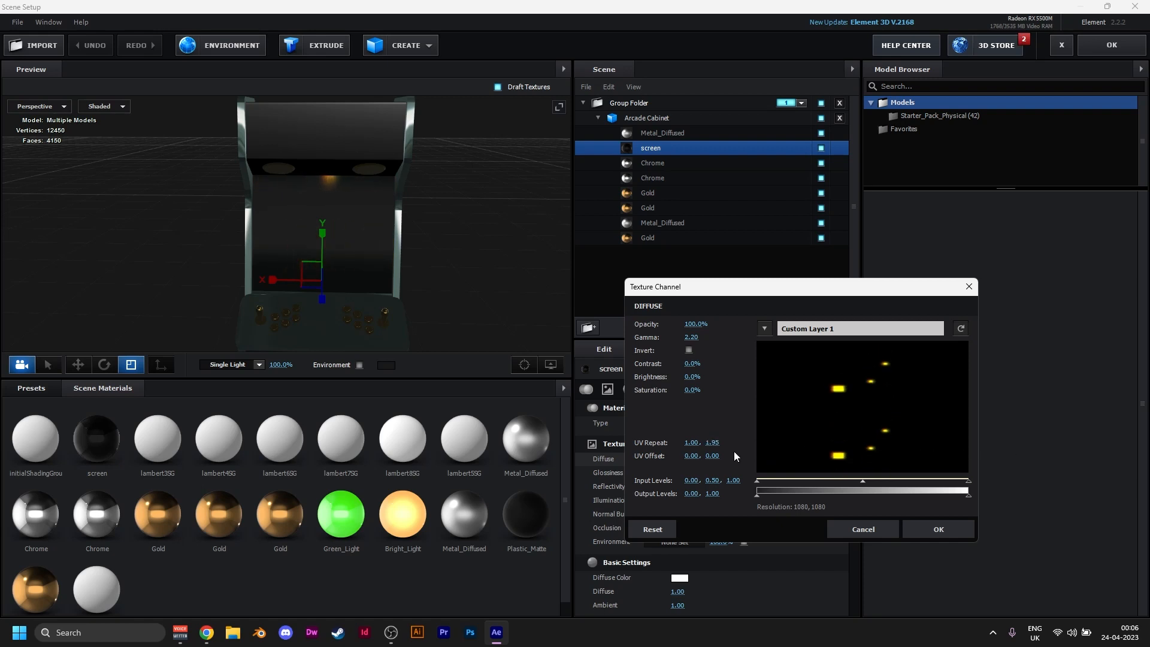
{"action": "left_click", "coordinate": [715, 446]}
{"action": "key", "text": "Return"}
{"action": "left_click_drag", "start_coordinate": [715, 457], "coordinate": [676, 456]}
{"action": "left_click_drag", "start_coordinate": [712, 455], "coordinate": [795, 443]}
{"action": "left_click_drag", "start_coordinate": [698, 443], "coordinate": [770, 454]}
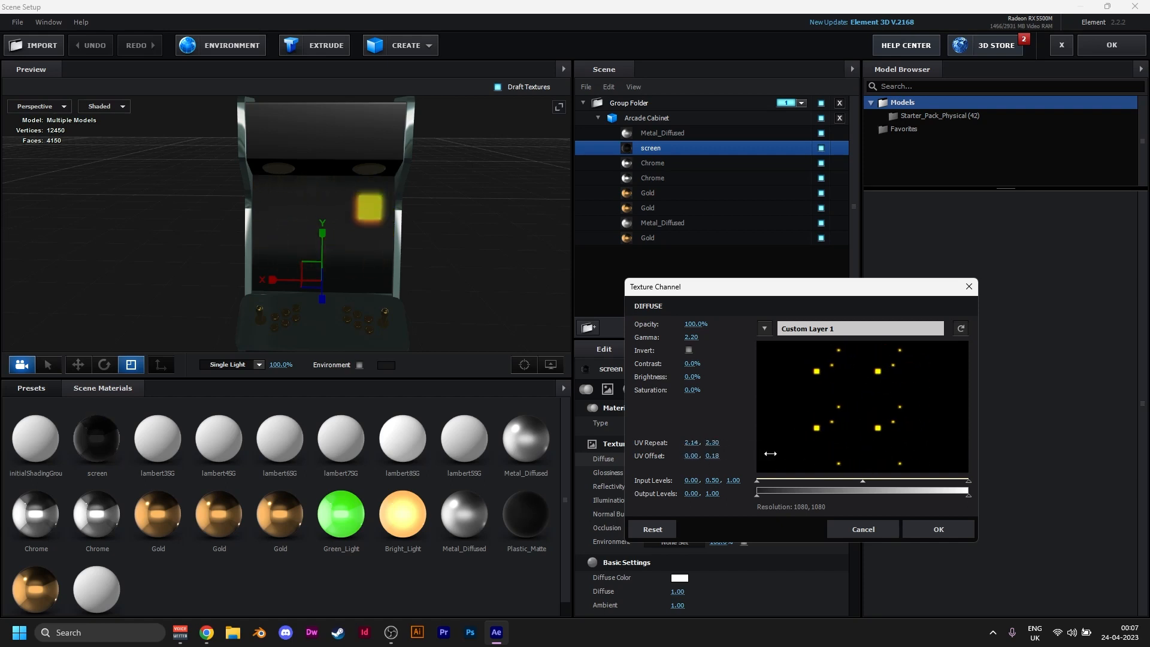
{"action": "left_click", "coordinate": [938, 529]}
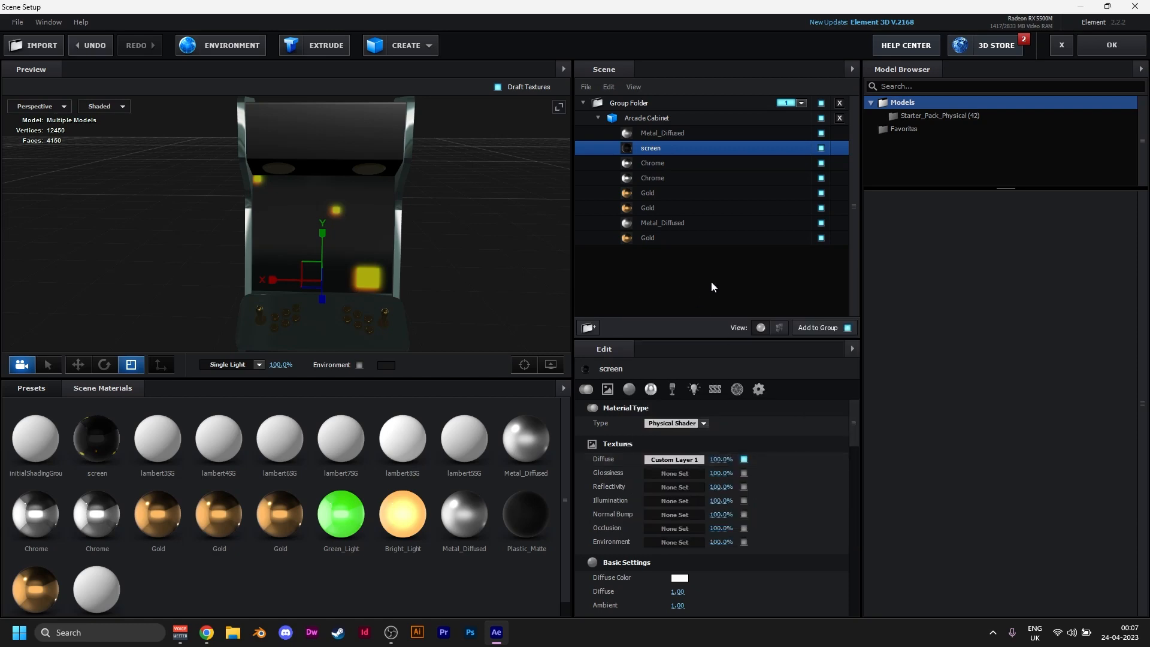
{"action": "left_click", "coordinate": [1093, 52]}
Step: Scrub through Comp 2 to check the games text on the cabinet's screen
{"action": "left_click", "coordinate": [656, 521]}
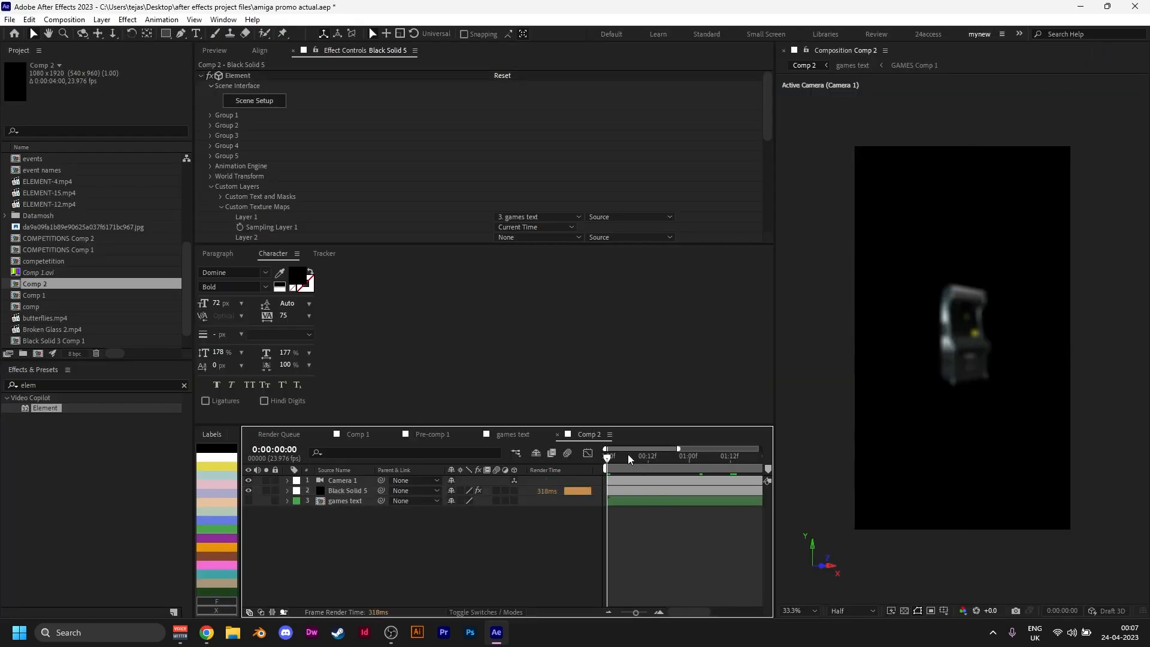
{"action": "mouse_move", "coordinate": [655, 463]}
{"action": "left_mouse_down"}
{"action": "mouse_move", "coordinate": [762, 463]}
{"action": "mouse_move", "coordinate": [626, 461]}
{"action": "mouse_move", "coordinate": [714, 465]}
{"action": "mouse_move", "coordinate": [641, 470]}
{"action": "left_mouse_up"}
{"action": "scroll", "coordinate": [656, 487], "scroll_direction": "down", "scroll_amount": 3}
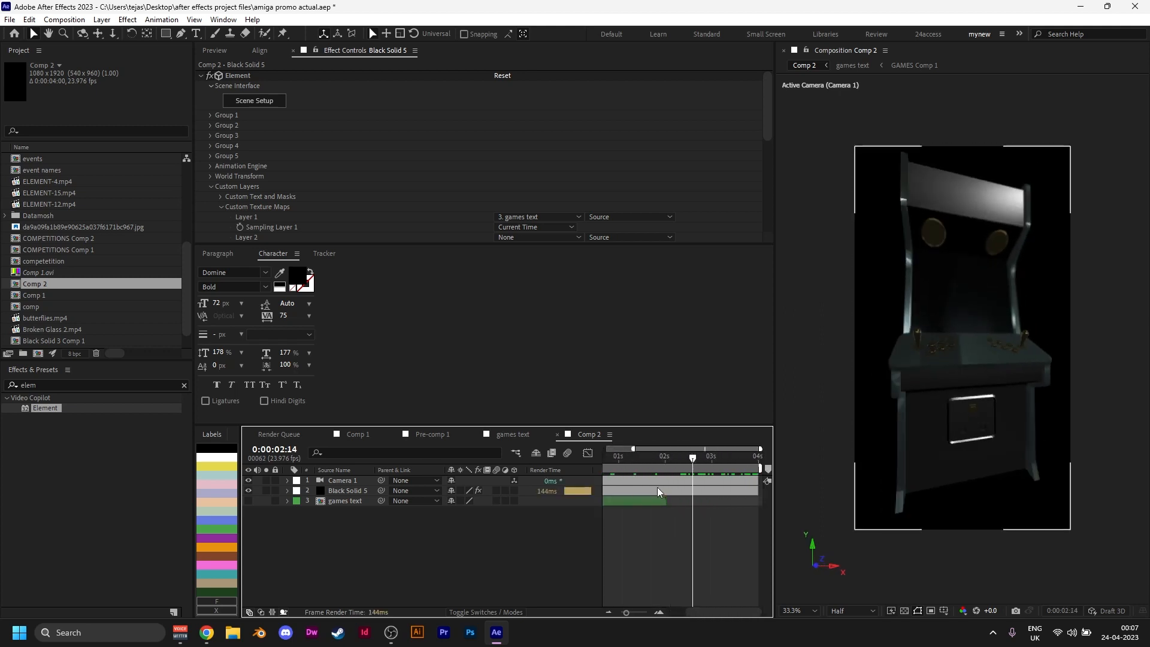
Step: Move Camera 1's final Position keyframe to about two seconds and end the work area there
{"action": "left_click", "coordinate": [656, 501]}
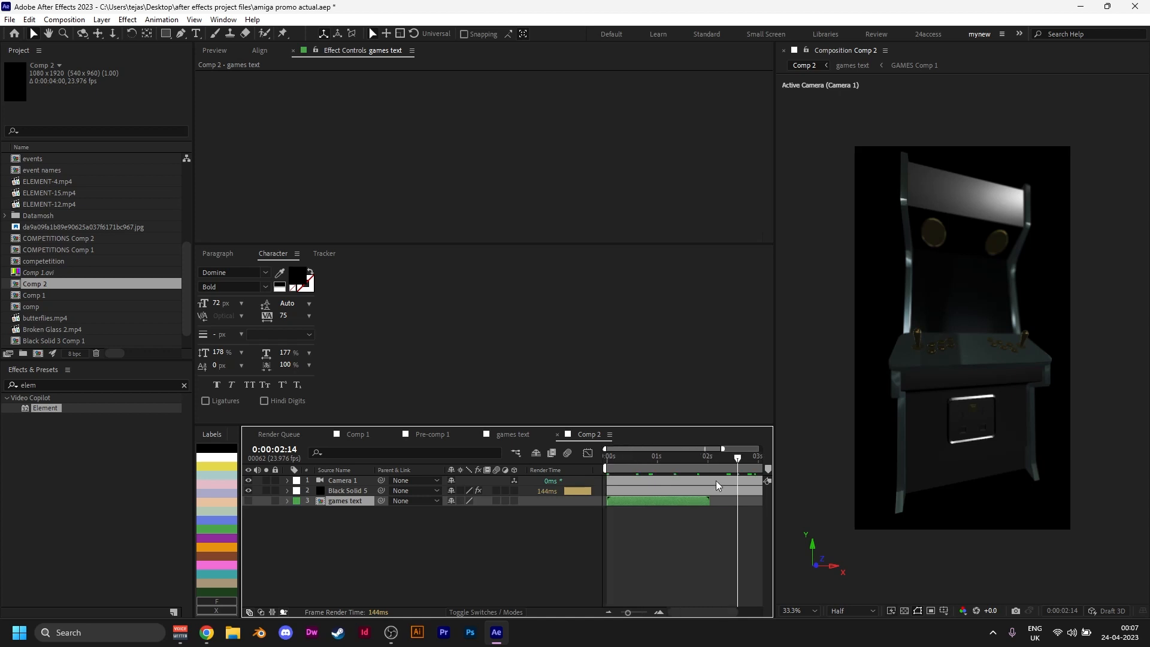
{"action": "left_click", "coordinate": [687, 488]}
{"action": "left_click", "coordinate": [692, 478]}
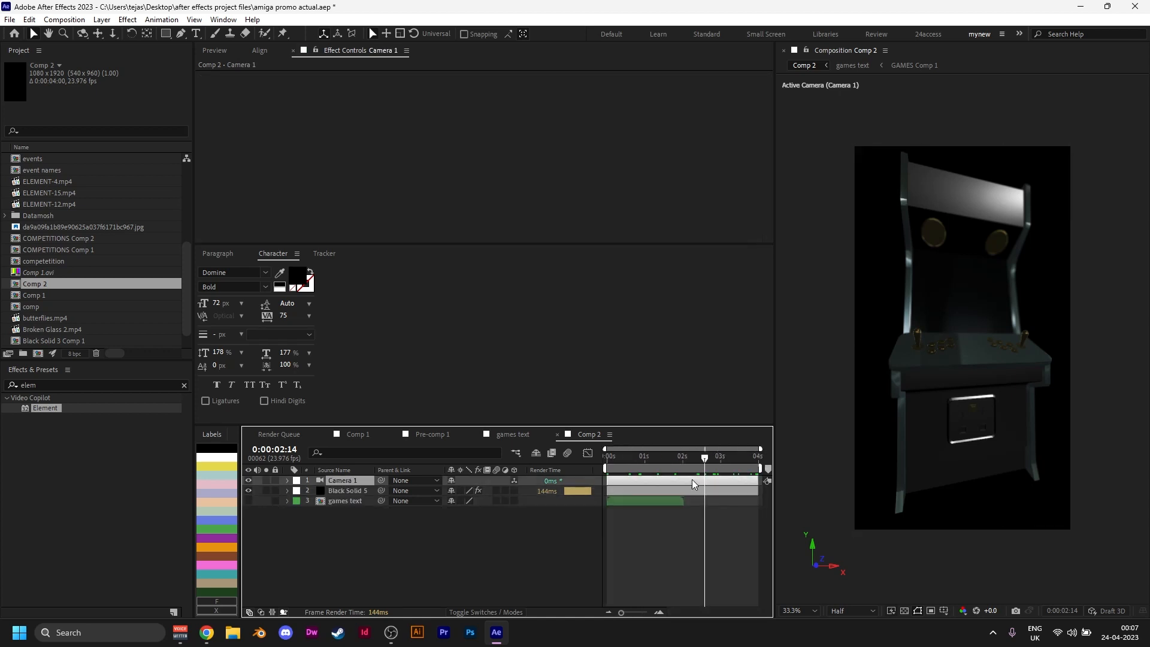
{"action": "key", "text": "p"}
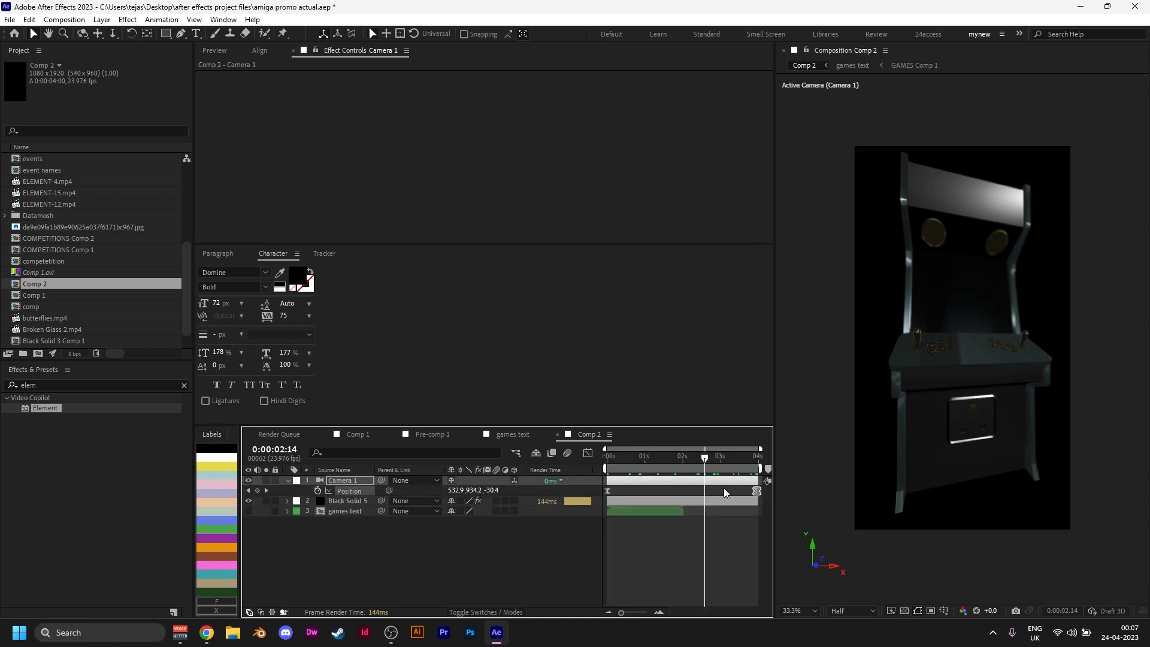
{"action": "key", "text": "ctrl+z"}
{"action": "key", "text": "ctrl+z"}
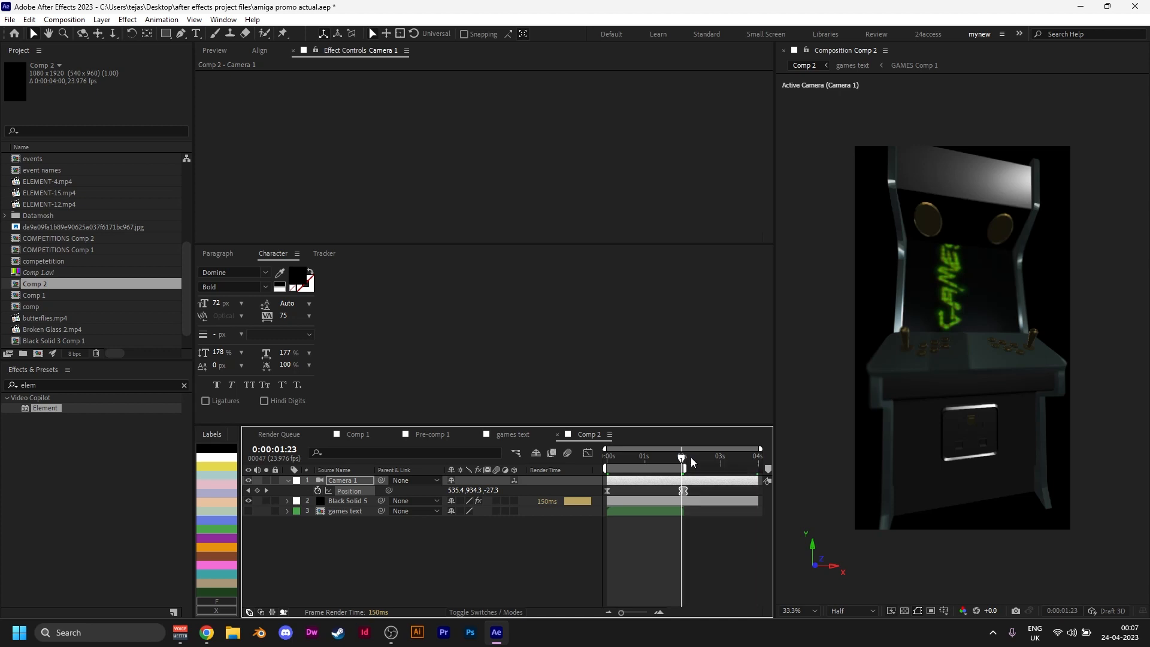
Step: Delete the games text layer from Comp 2 and return the playhead to the start
{"action": "left_click", "coordinate": [670, 512]}
{"action": "key", "text": "Delete"}
{"action": "scroll", "coordinate": [640, 479], "scroll_direction": "up", "scroll_amount": 5}
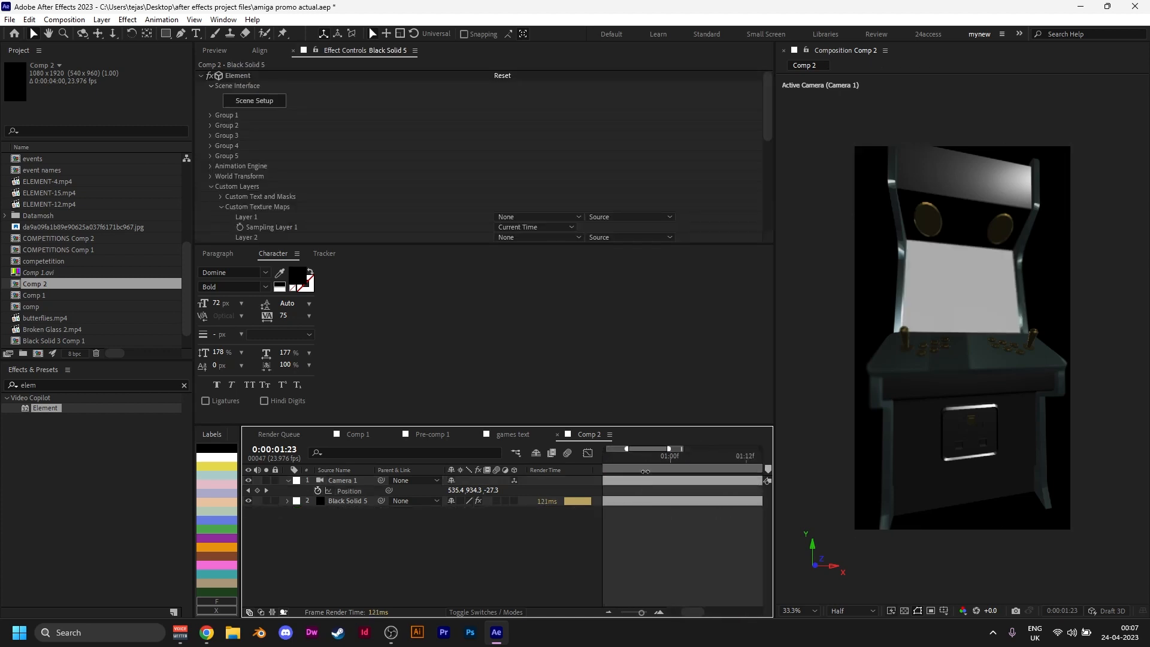
{"action": "left_click_drag", "start_coordinate": [639, 462], "coordinate": [448, 469]}
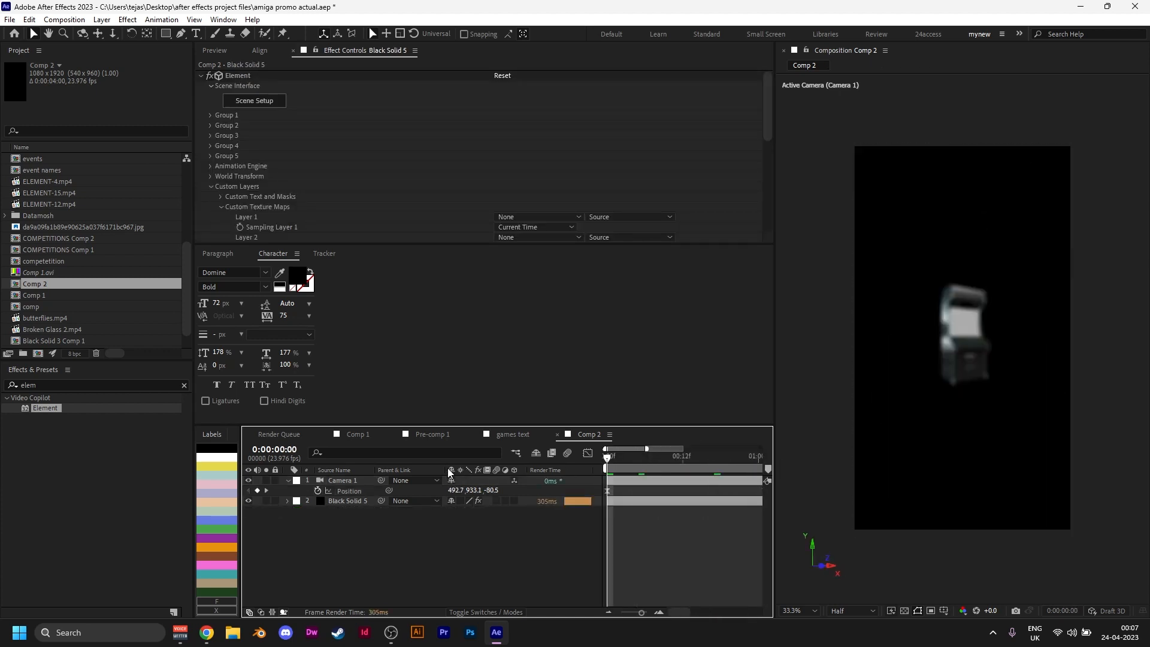
Step: Import key.avi from the Videos folder into Comp 2 as the lowest layer
{"action": "left_click", "coordinate": [238, 637]}
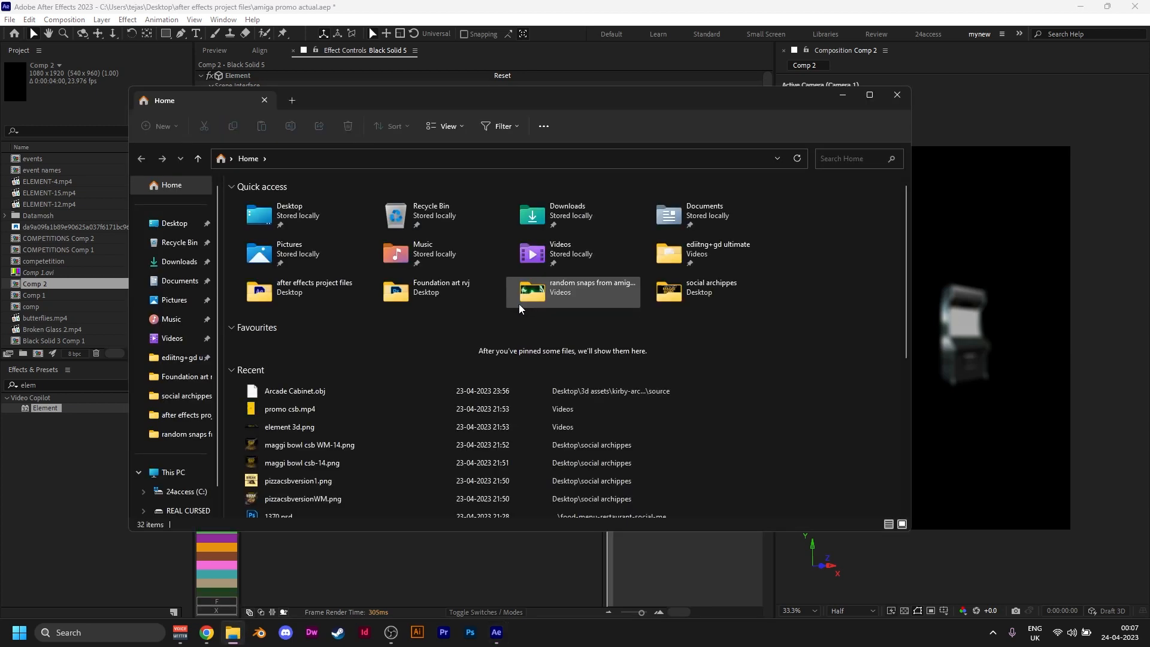
{"action": "left_click", "coordinate": [173, 339]}
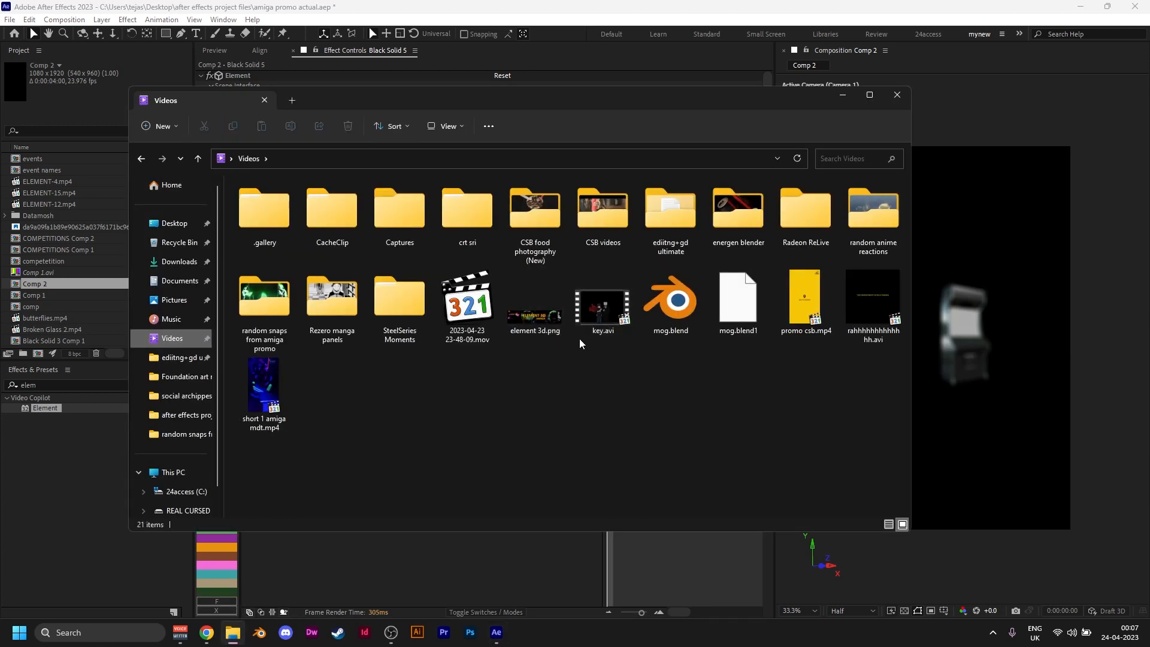
{"action": "left_click_drag", "start_coordinate": [601, 316], "coordinate": [662, 559]}
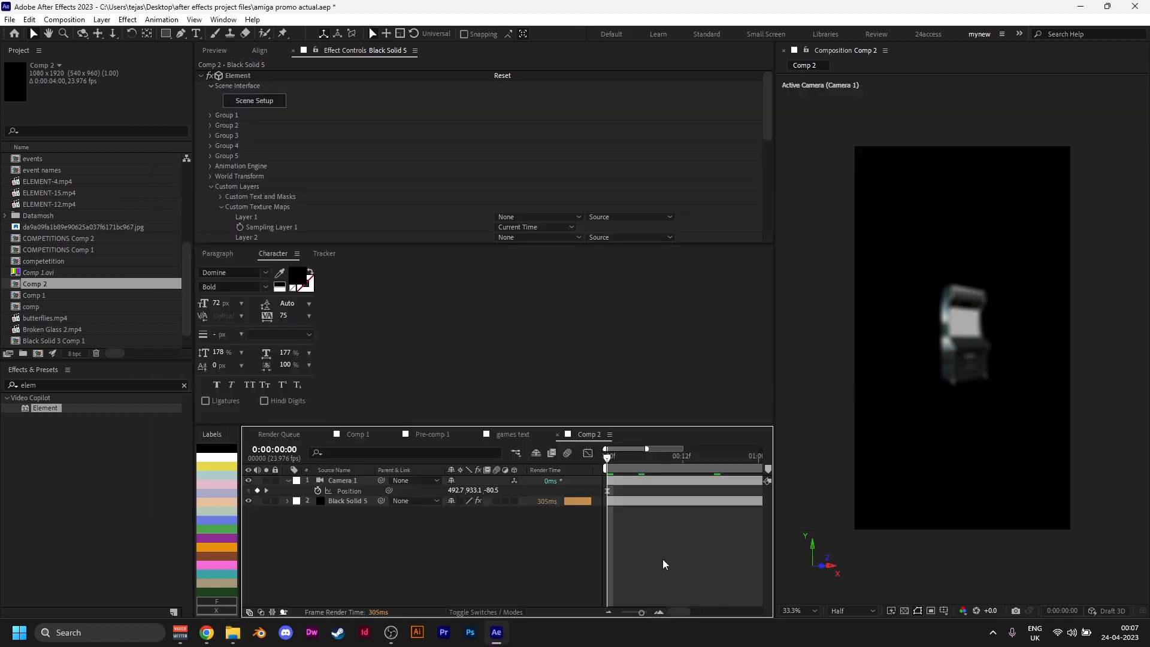
{"action": "key", "text": "ctrl+shift+["}
Step: Assign key.avi as Layer 1 of Element's custom texture maps and scrub the animation to check it on the cabinet
{"action": "key", "text": "s"}
{"action": "left_click_drag", "start_coordinate": [464, 520], "coordinate": [954, 512]}
{"action": "left_click_drag", "start_coordinate": [946, 457], "coordinate": [958, 455]}
{"action": "left_click", "coordinate": [666, 502]}
{"action": "left_click", "coordinate": [697, 503]}
{"action": "left_click_drag", "start_coordinate": [662, 456], "coordinate": [739, 459]}
{"action": "scroll", "coordinate": [739, 199], "scroll_direction": "up", "scroll_amount": 3}
Step: Review the UV repeat and UV offset of the screen material's diffuse texture in the scene setup with key.avi applied
{"action": "left_click", "coordinate": [259, 97]}
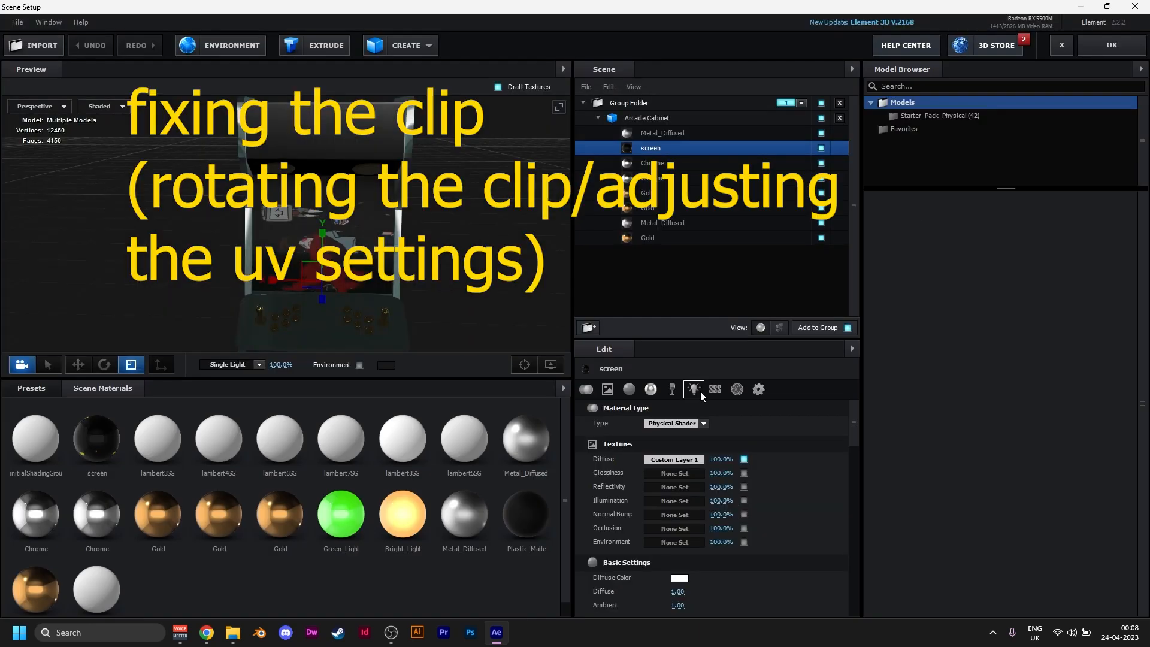
{"action": "left_click", "coordinate": [674, 459]}
{"action": "left_click", "coordinate": [597, 501]}
{"action": "type", "text": "18"}
{"action": "left_click", "coordinate": [617, 501]}
{"action": "type", "text": "1"}
{"action": "left_click", "coordinate": [618, 514]}
{"action": "type", "text": "0"}
{"action": "key", "text": "Return"}
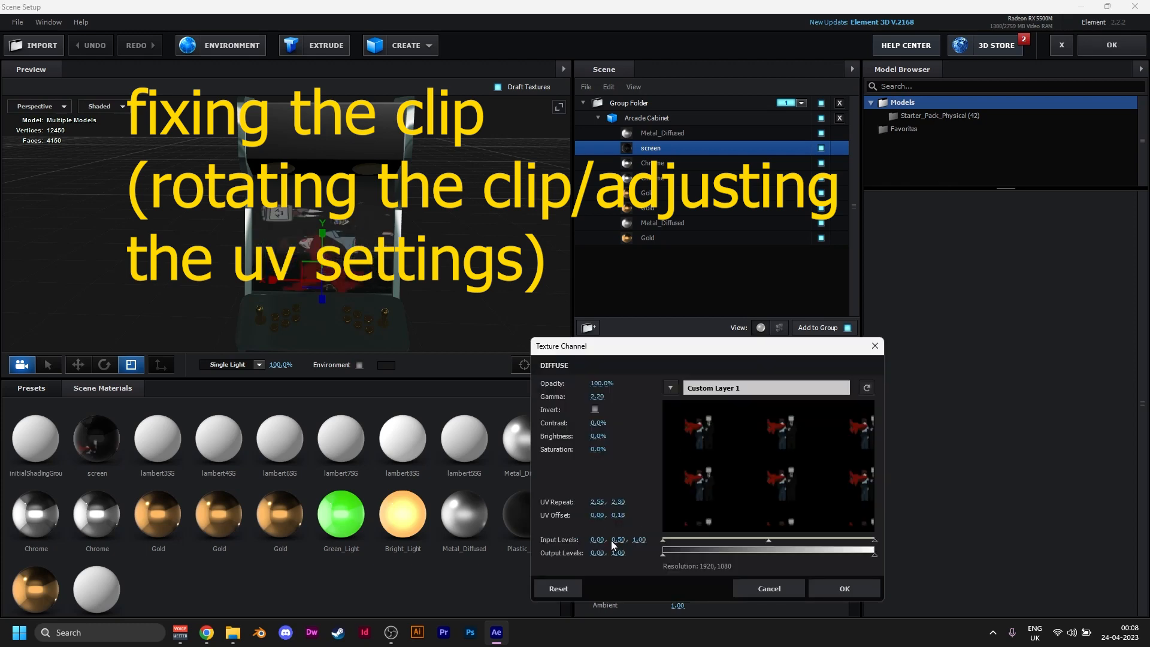
{"action": "key", "text": "Tab"}
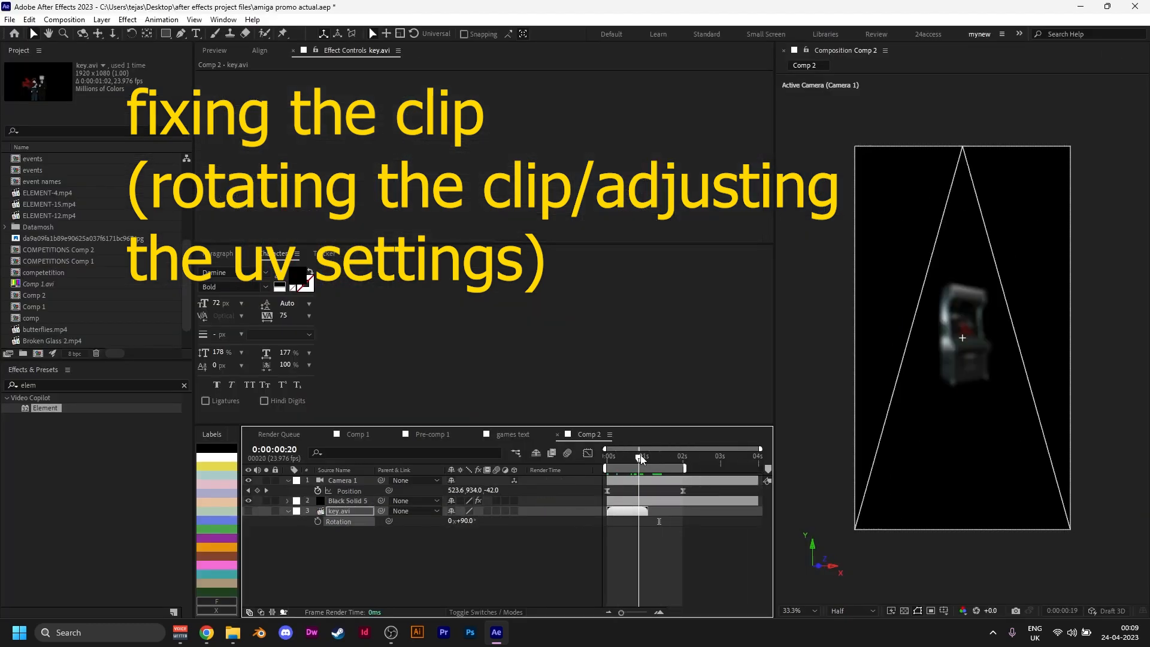
Step: Rotate the key.avi layer by 90 degrees and check its orientation on the cabinet's screen
{"action": "left_click", "coordinate": [248, 511]}
{"action": "mouse_move", "coordinate": [467, 521]}
{"action": "left_mouse_down"}
{"action": "mouse_move", "coordinate": [446, 521]}
{"action": "mouse_move", "coordinate": [458, 521]}
{"action": "left_mouse_up"}
{"action": "left_click", "coordinate": [516, 548]}
{"action": "mouse_move", "coordinate": [657, 458]}
{"action": "left_mouse_down"}
{"action": "mouse_move", "coordinate": [578, 466]}
{"action": "mouse_move", "coordinate": [647, 458]}
{"action": "left_mouse_up"}
{"action": "left_click", "coordinate": [566, 500]}
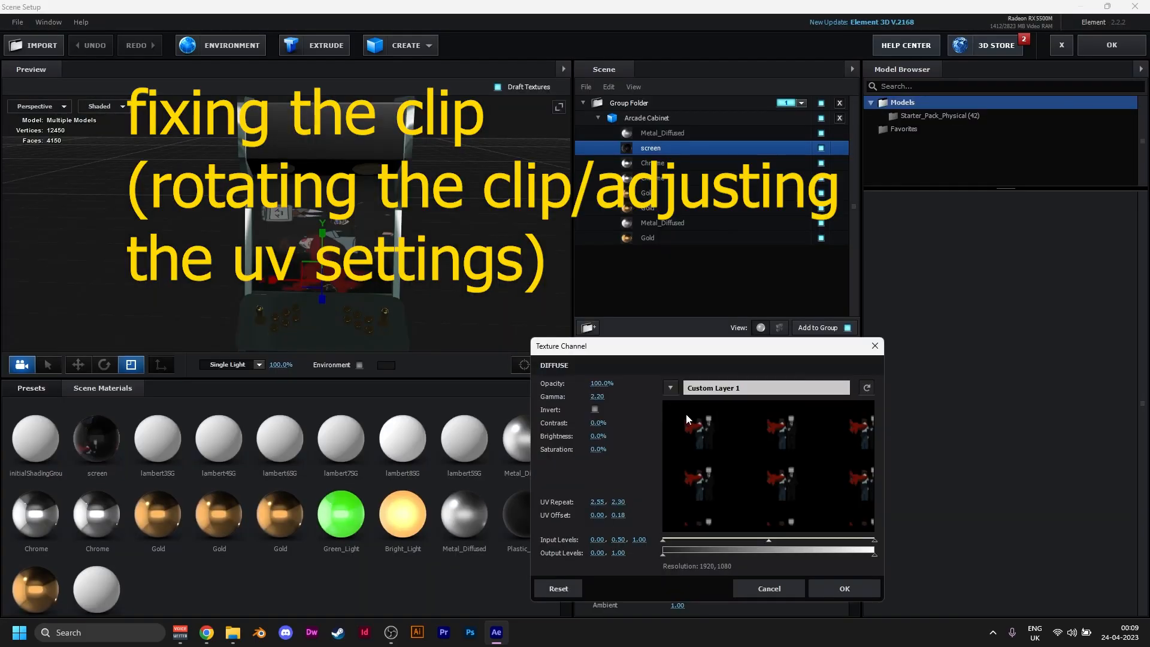
Step: Raise the vertical UV repeat of the screen material's diffuse texture to 2.83
{"action": "left_click_drag", "start_coordinate": [623, 501], "coordinate": [645, 501]}
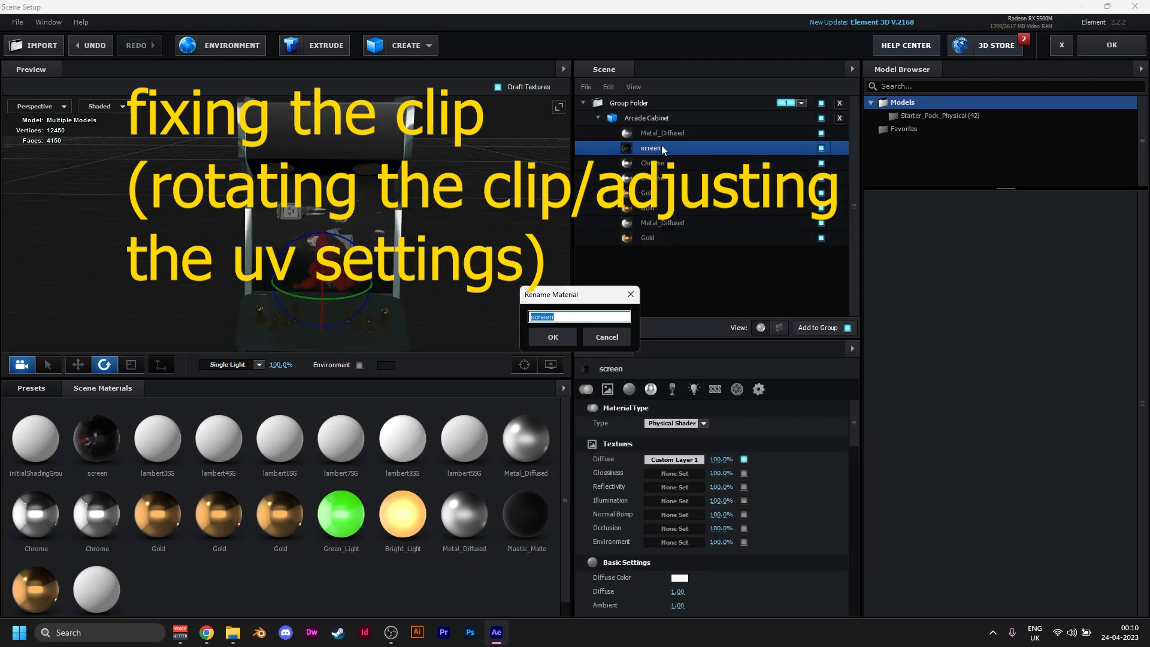
{"action": "left_click", "coordinate": [820, 148], "text": "alt"}
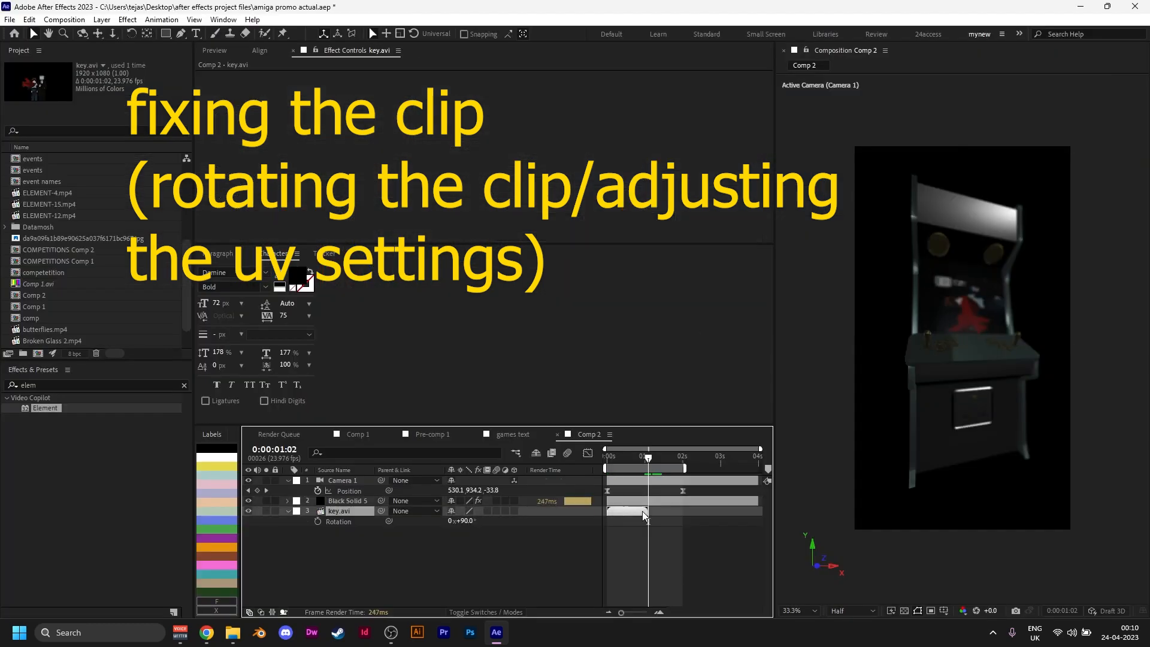
Step: Rename the key.avi layer in Comp 2 as bruh
{"action": "mouse_move", "coordinate": [644, 460]}
{"action": "left_mouse_down"}
{"action": "mouse_move", "coordinate": [623, 460]}
{"action": "mouse_move", "coordinate": [644, 459]}
{"action": "left_mouse_up"}
{"action": "scroll", "coordinate": [638, 460], "scroll_direction": "up", "scroll_amount": 3}
{"action": "left_click", "coordinate": [339, 513]}
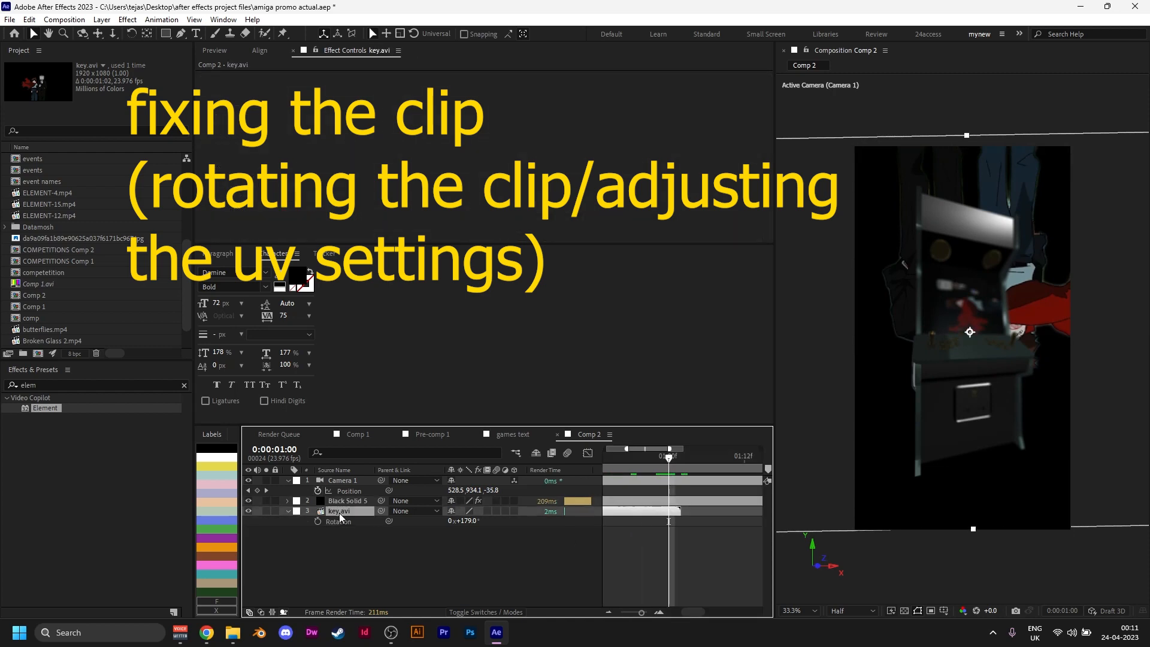
{"action": "type", "text": "bruh"}
{"action": "key", "text": "Return"}
Step: Try Custom Layer 1 again as the diffuse texture of the screen material in Element's scene setup
{"action": "left_click", "coordinate": [350, 501]}
{"action": "left_click", "coordinate": [459, 218]}
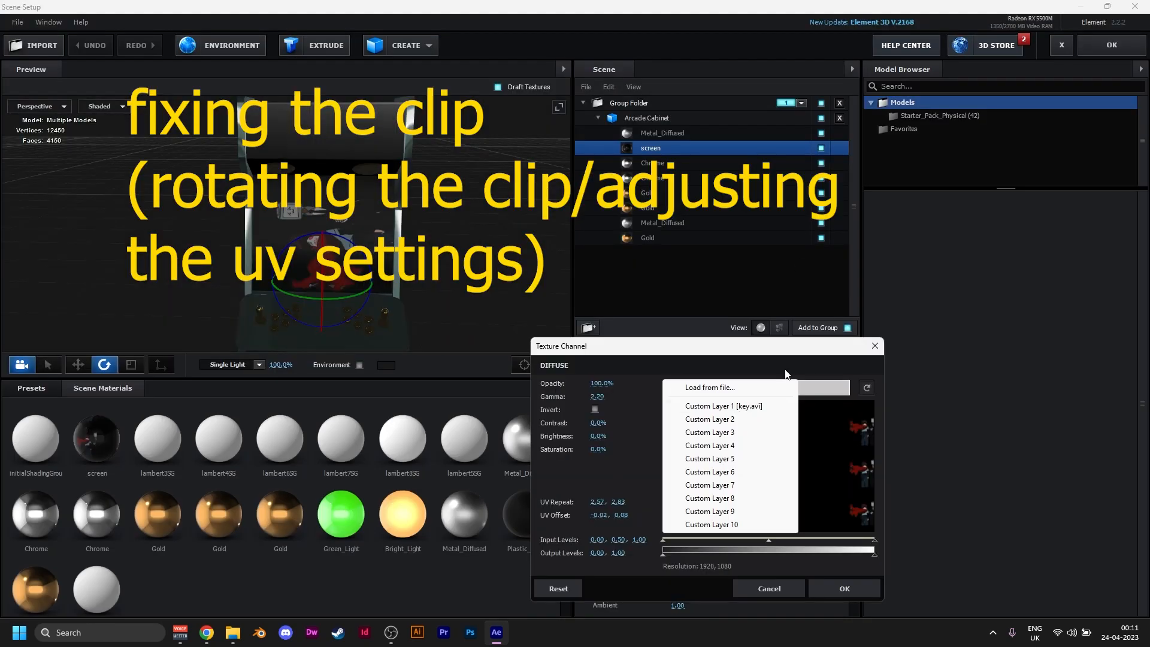
{"action": "left_click", "coordinate": [718, 403]}
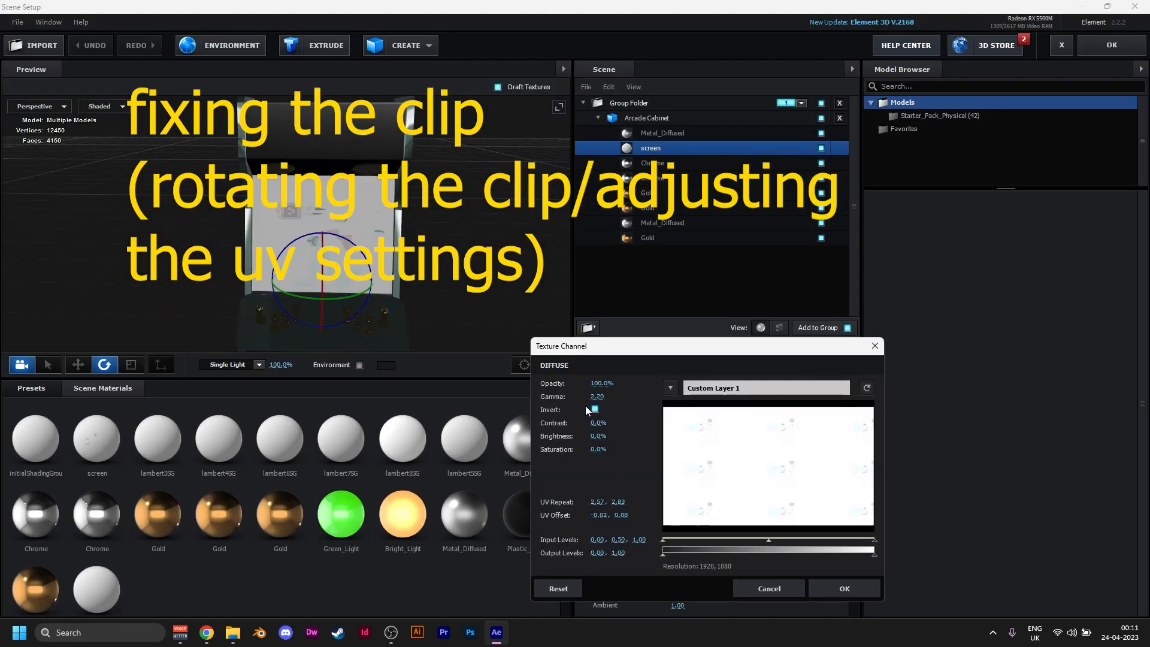
{"action": "left_click", "coordinate": [843, 588]}
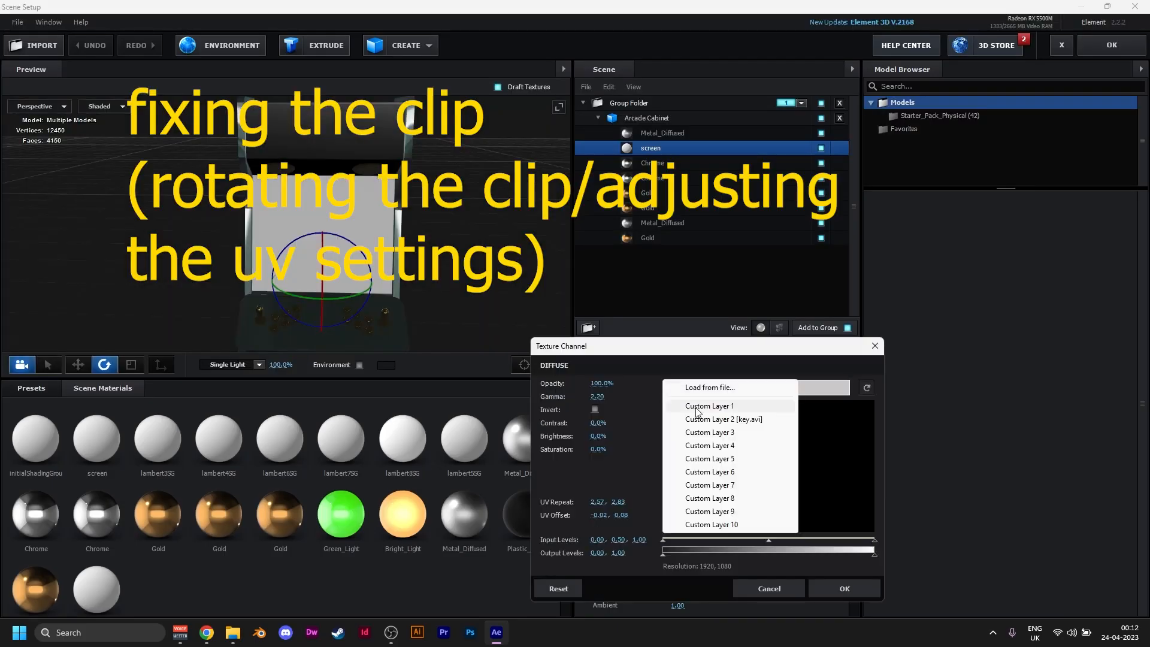
{"action": "left_click", "coordinate": [710, 406]}
{"action": "left_click", "coordinate": [710, 406]}
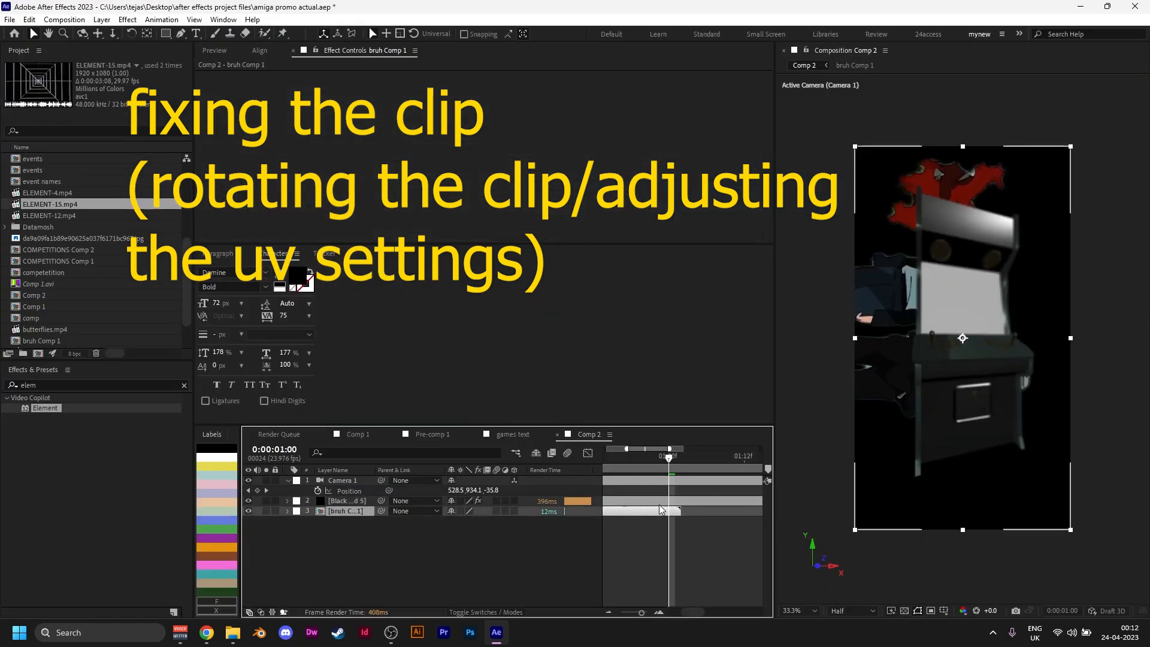
Step: Assign Custom Layer 3 as the screen material's diffuse texture and adjust its UV offset so the clip fits the cabinet's screen
{"action": "left_click", "coordinate": [524, 185]}
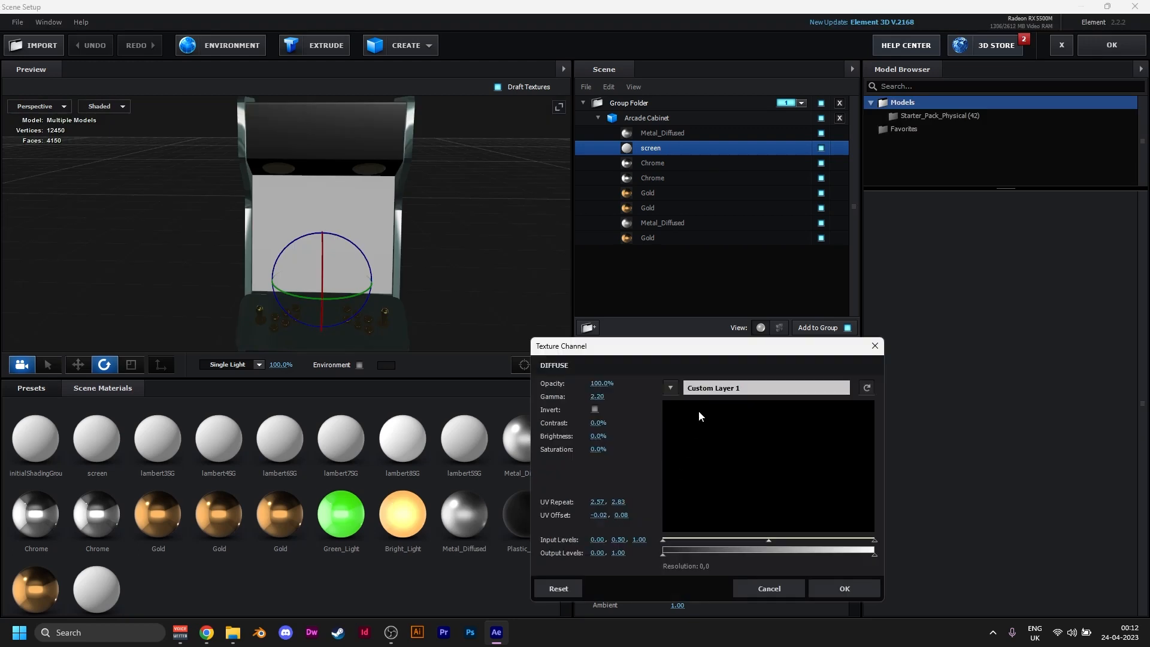
{"action": "left_click", "coordinate": [670, 388]}
{"action": "left_click", "coordinate": [740, 433]}
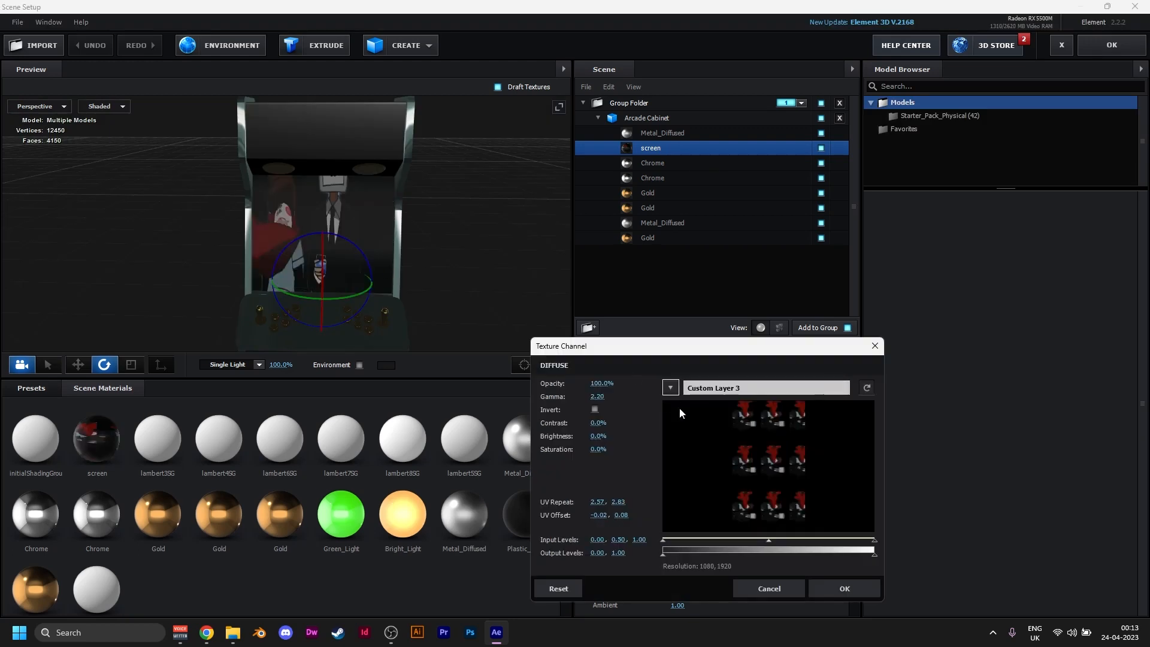
{"action": "left_click_drag", "start_coordinate": [597, 515], "coordinate": [627, 503]}
{"action": "mouse_move", "coordinate": [616, 516]}
{"action": "left_mouse_down"}
{"action": "mouse_move", "coordinate": [566, 503]}
{"action": "mouse_move", "coordinate": [627, 508]}
{"action": "left_mouse_up"}
{"action": "left_click", "coordinate": [843, 588]}
Step: Pick a preset from the preset library for the scene and accept the scene setup
{"action": "left_click", "coordinate": [359, 365]}
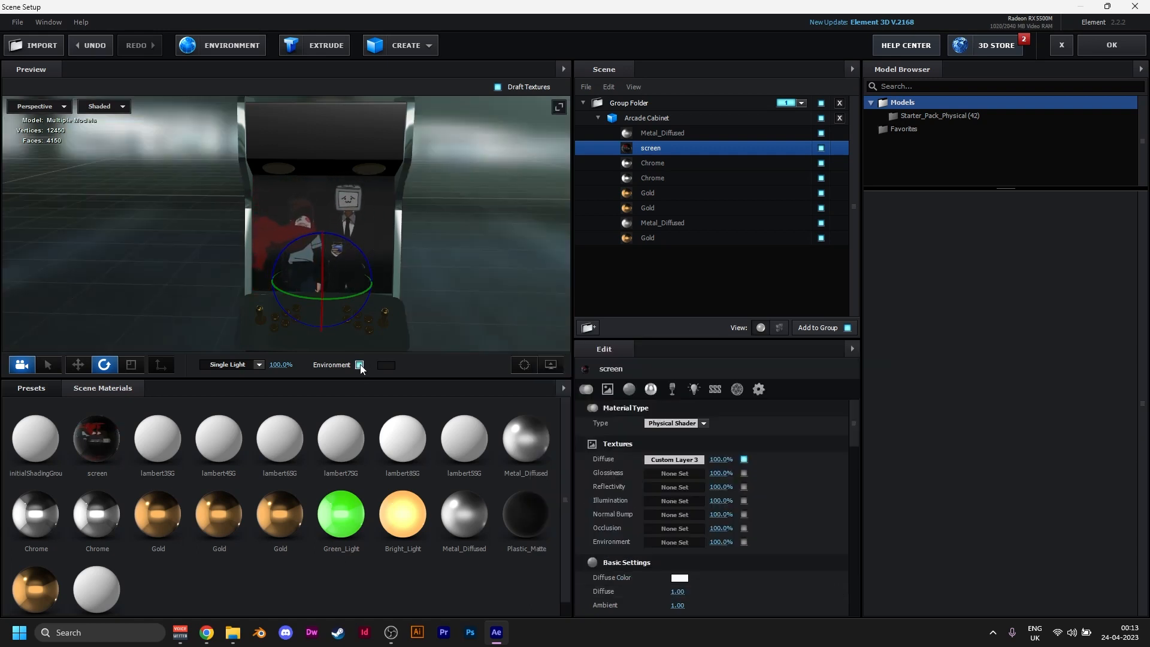
{"action": "left_click", "coordinate": [360, 364]}
{"action": "left_click", "coordinate": [30, 388]}
{"action": "left_click", "coordinate": [47, 417]}
{"action": "left_click", "coordinate": [75, 443]}
{"action": "left_click", "coordinate": [237, 426]}
{"action": "left_click", "coordinate": [1094, 53]}
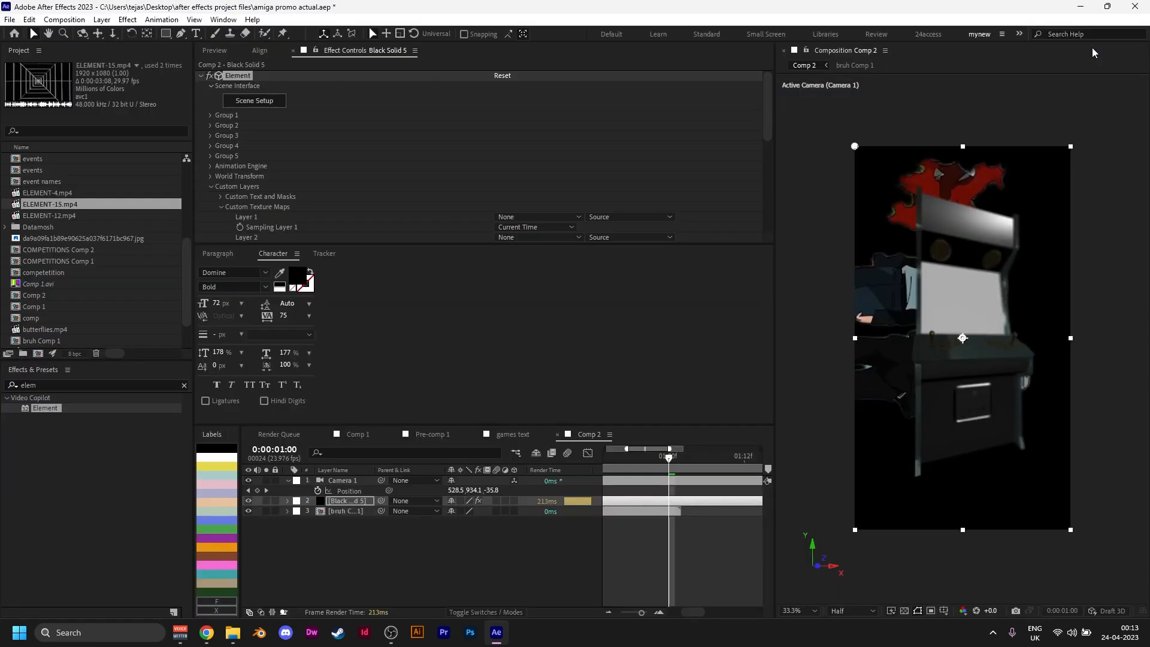
Step: Hide the bruh Comp 1 layer and scrub back to the start of Comp 2 to check the cabinet
{"action": "left_click", "coordinate": [629, 511]}
{"action": "left_click", "coordinate": [248, 511]}
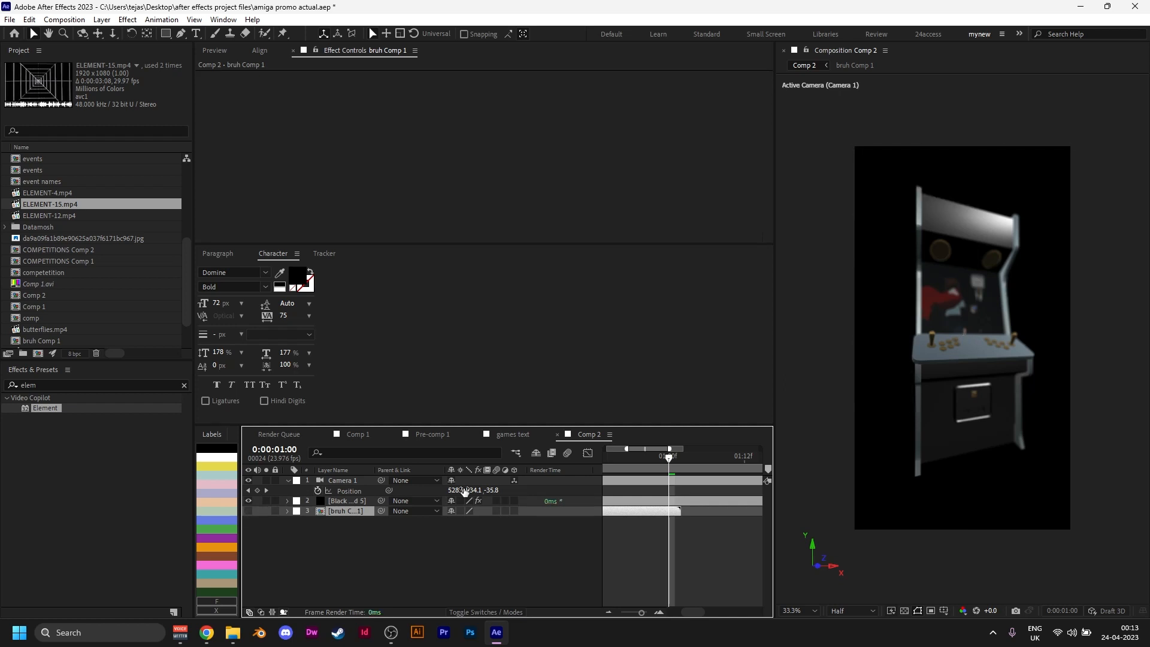
{"action": "left_click_drag", "start_coordinate": [631, 460], "coordinate": [596, 460]}
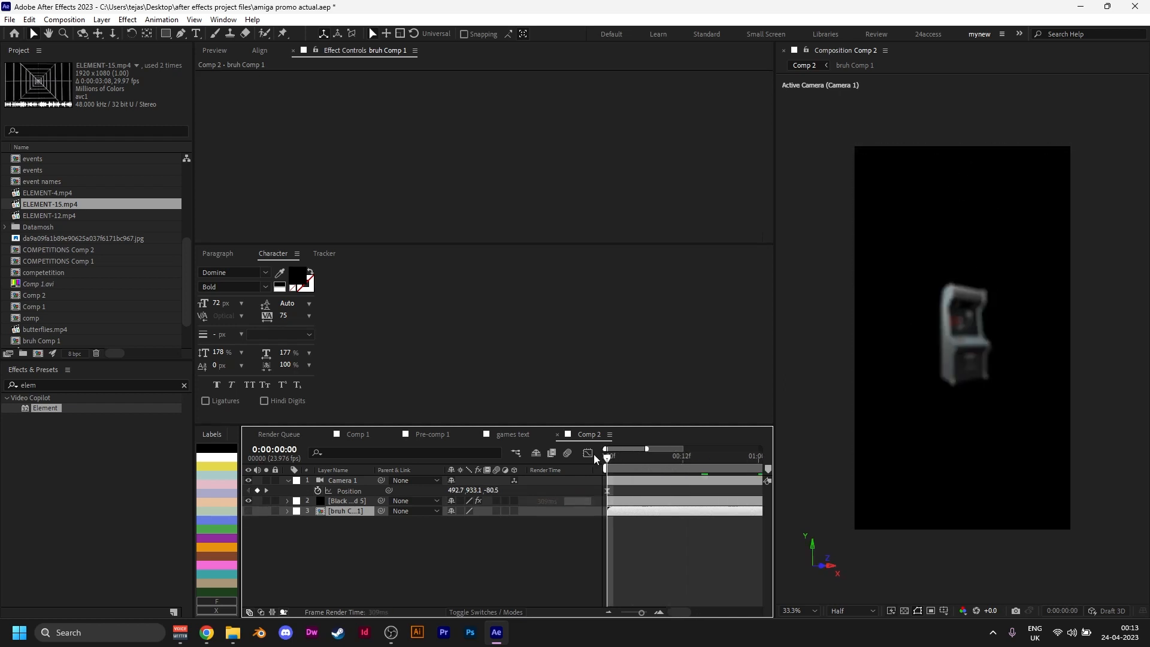
Step: Remove Camera 1's first Position keyframe at the start of the timeline
{"action": "left_click", "coordinate": [662, 503]}
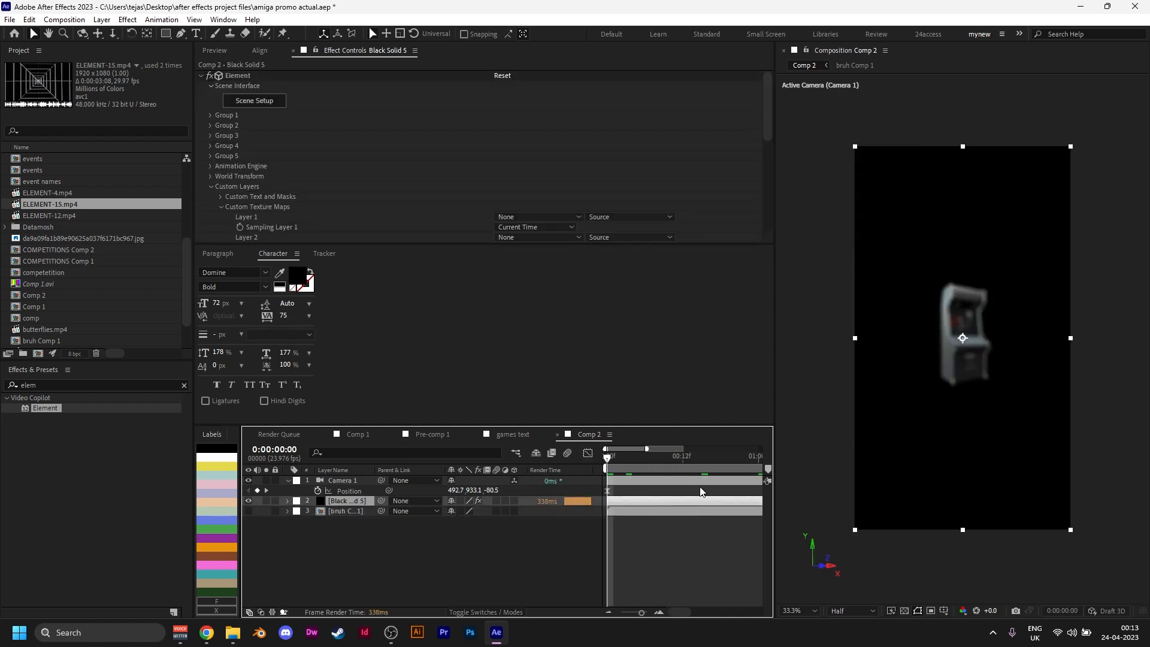
{"action": "scroll", "coordinate": [700, 488], "scroll_direction": "down", "scroll_amount": 4}
{"action": "left_click", "coordinate": [677, 480]}
{"action": "left_click_drag", "start_coordinate": [620, 486], "coordinate": [602, 497]}
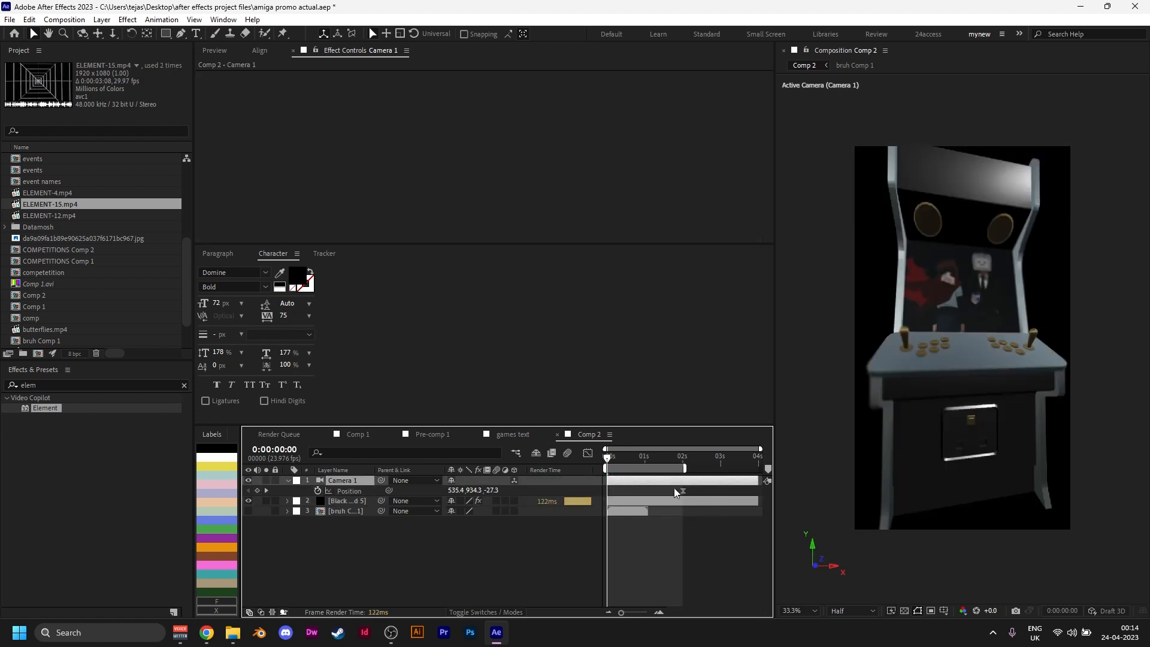
Step: Try extending the clip with a second copy of the bruh Comp 1 layer from 0:00:01:02, and delete the copy
{"action": "left_click", "coordinate": [614, 465]}
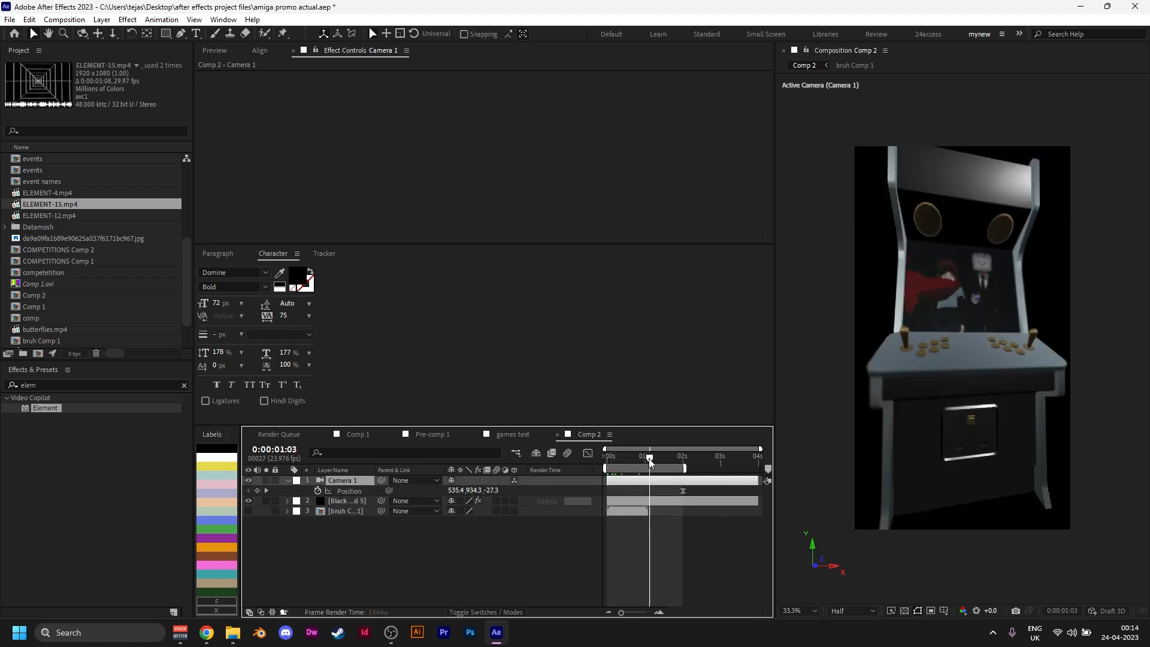
{"action": "mouse_move", "coordinate": [650, 461]}
{"action": "left_mouse_down"}
{"action": "mouse_move", "coordinate": [631, 462]}
{"action": "mouse_move", "coordinate": [649, 461]}
{"action": "left_mouse_up"}
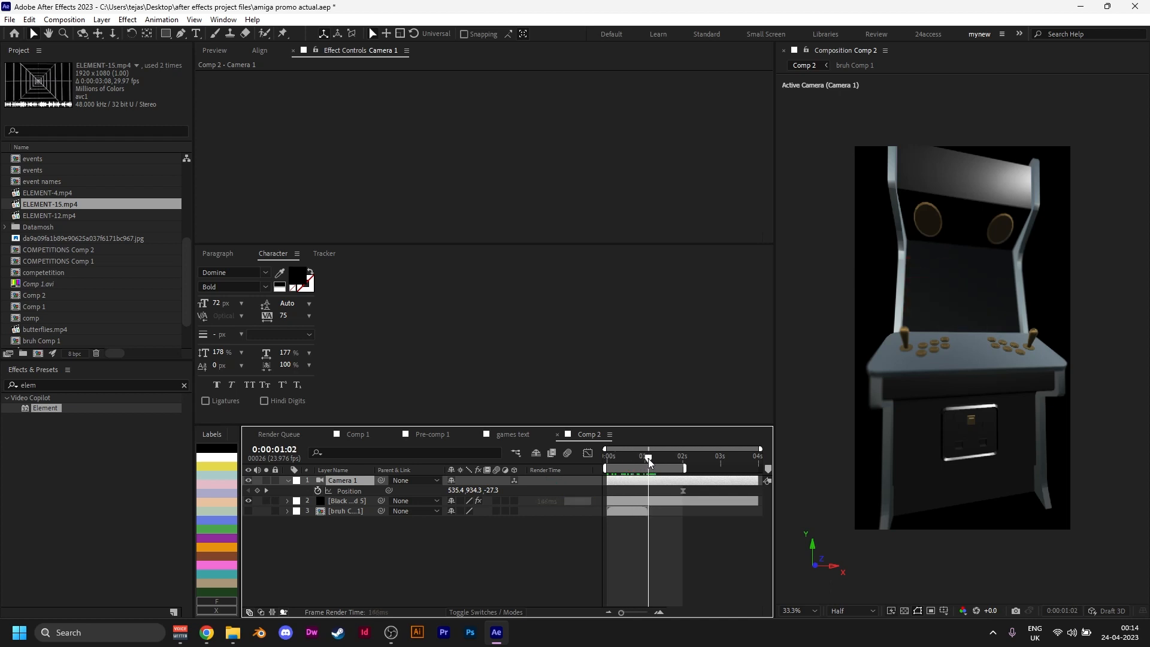
{"action": "left_click", "coordinate": [652, 513]}
{"action": "key", "text": "ctrl+shift+d"}
{"action": "key", "text": "equal"}
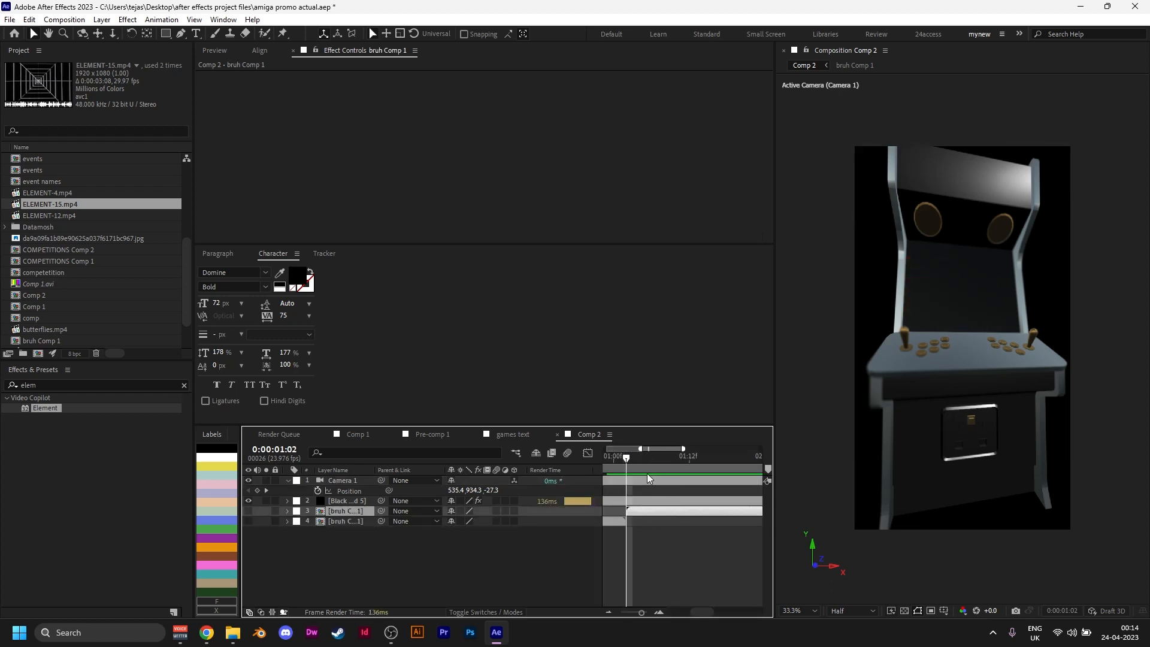
{"action": "key", "text": "minus"}
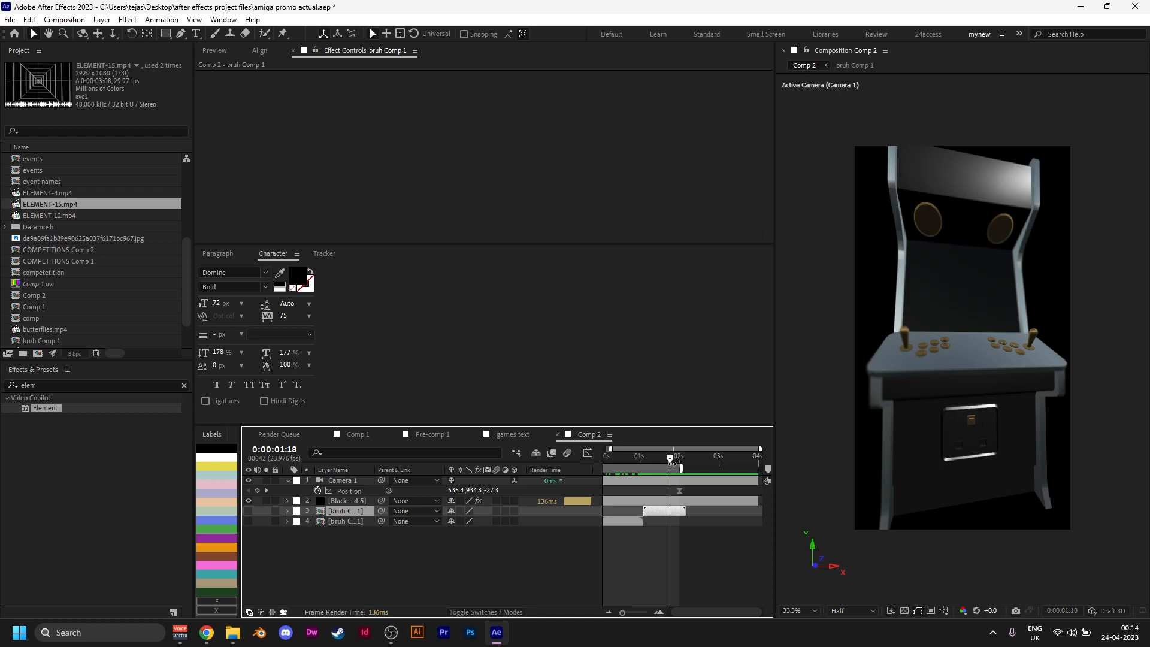
{"action": "key", "text": "Delete"}
Step: Open bruh Comp 1 and set its composition duration to 0:00:04:01
{"action": "mouse_move", "coordinate": [643, 462]}
{"action": "left_mouse_down"}
{"action": "mouse_move", "coordinate": [595, 470]}
{"action": "mouse_move", "coordinate": [640, 467]}
{"action": "left_mouse_up"}
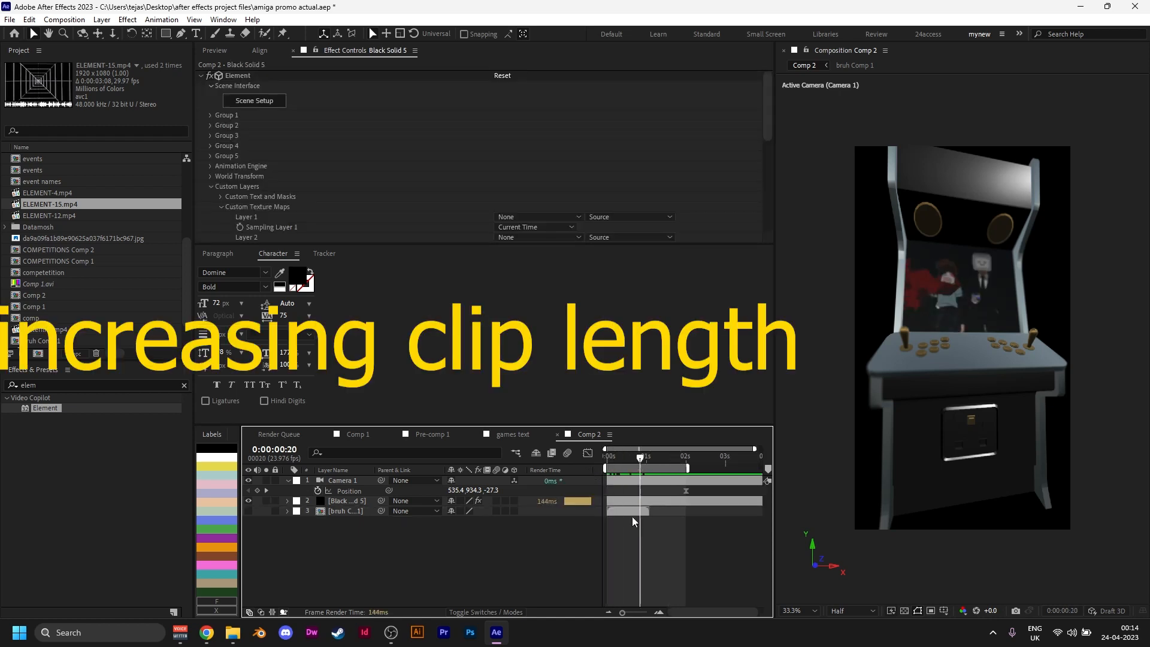
{"action": "double_click", "coordinate": [631, 512]}
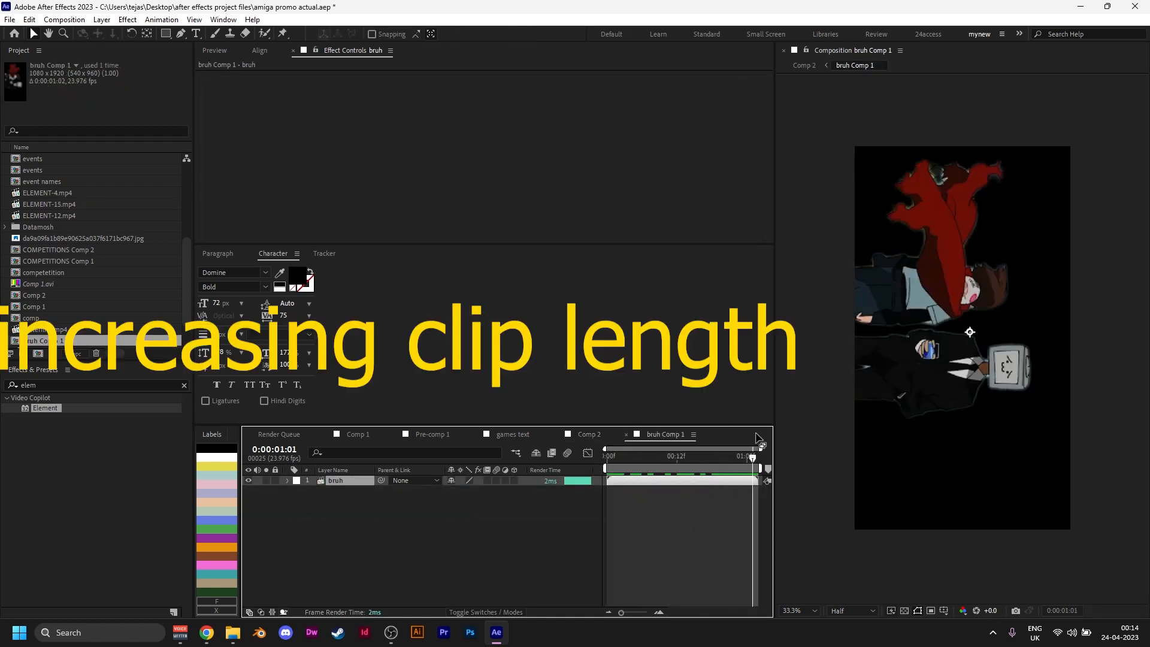
{"action": "right_click", "coordinate": [798, 379]}
{"action": "key", "text": "Escape"}
{"action": "scroll", "coordinate": [847, 200], "scroll_direction": "down", "scroll_amount": 2}
{"action": "key", "text": "ctrl+k"}
{"action": "left_click", "coordinate": [684, 315]}
{"action": "key", "text": "BackSpace"}
{"action": "type", "text": "4:01"}
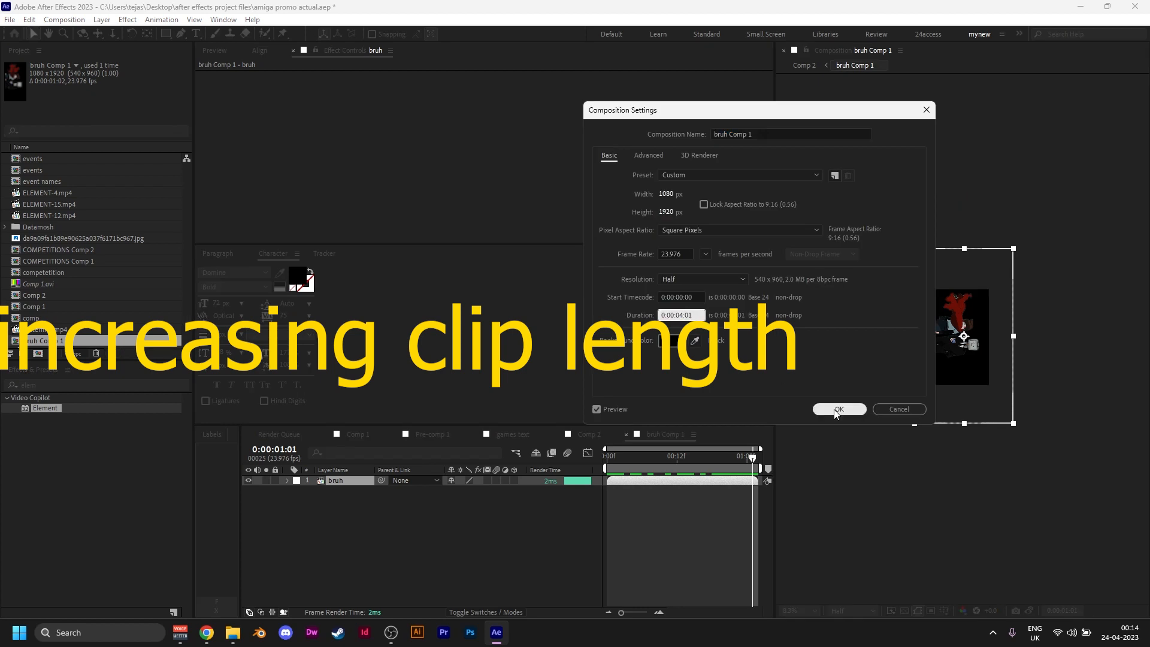
{"action": "left_click", "coordinate": [835, 411]}
Step: Duplicate the bruh layer three times, line the copies up end to end across bruh Comp 1, and play it back
{"action": "left_click", "coordinate": [641, 458]}
{"action": "key", "text": "ctrl+d"}
{"action": "key", "text": "bracketleft"}
{"action": "left_click_drag", "start_coordinate": [666, 458], "coordinate": [759, 461]}
{"action": "key", "text": "ctrl+d"}
{"action": "key", "text": "bracketleft"}
{"action": "scroll", "coordinate": [704, 551], "scroll_direction": "right", "scroll_amount": 2}
{"action": "left_click", "coordinate": [720, 461]}
{"action": "key", "text": "ctrl+d"}
{"action": "key", "text": "bracketleft"}
{"action": "key", "text": "ctrl+d"}
{"action": "key", "text": "Delete"}
{"action": "key", "text": "Home"}
{"action": "key", "text": "space"}
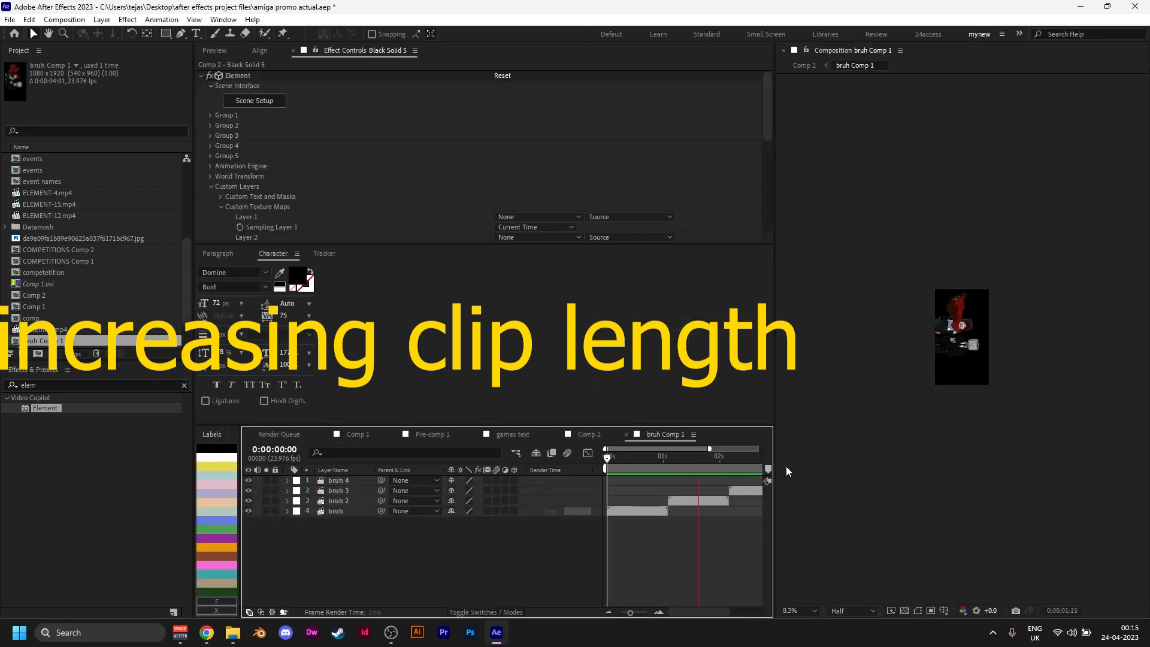
Step: In Comp 2, extend the bruh Comp 1 layer to the composition's end and set the work area end at 0:00:03:23
{"action": "left_click", "coordinate": [589, 434]}
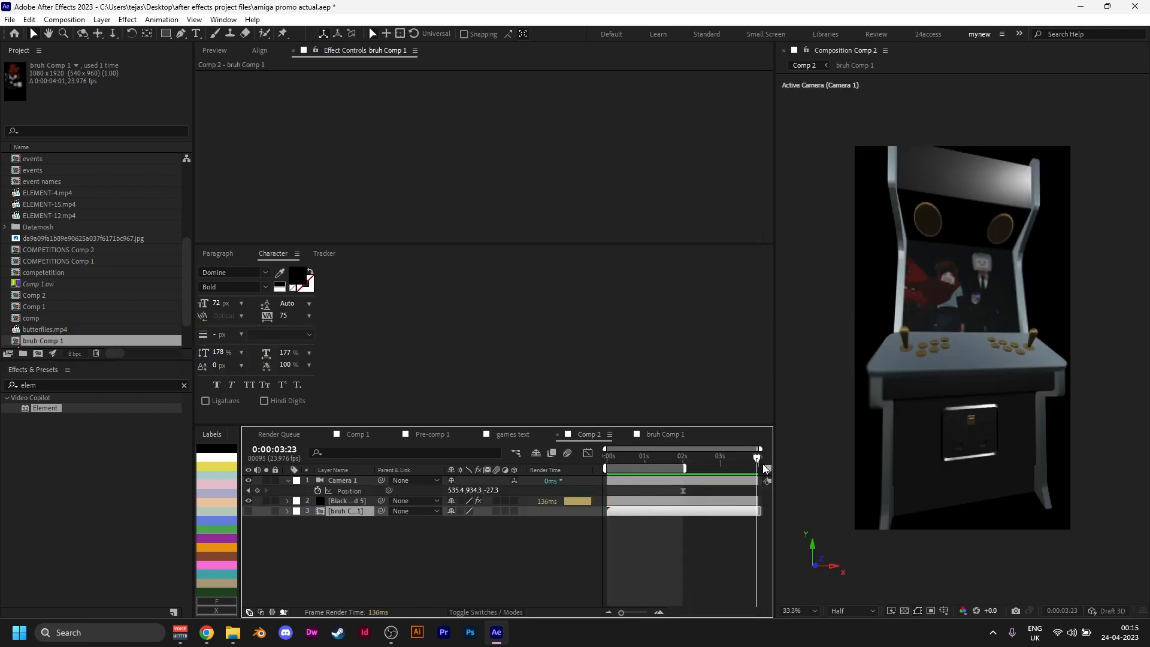
{"action": "key", "text": "n"}
{"action": "left_click", "coordinate": [736, 459]}
{"action": "key", "text": "Home"}
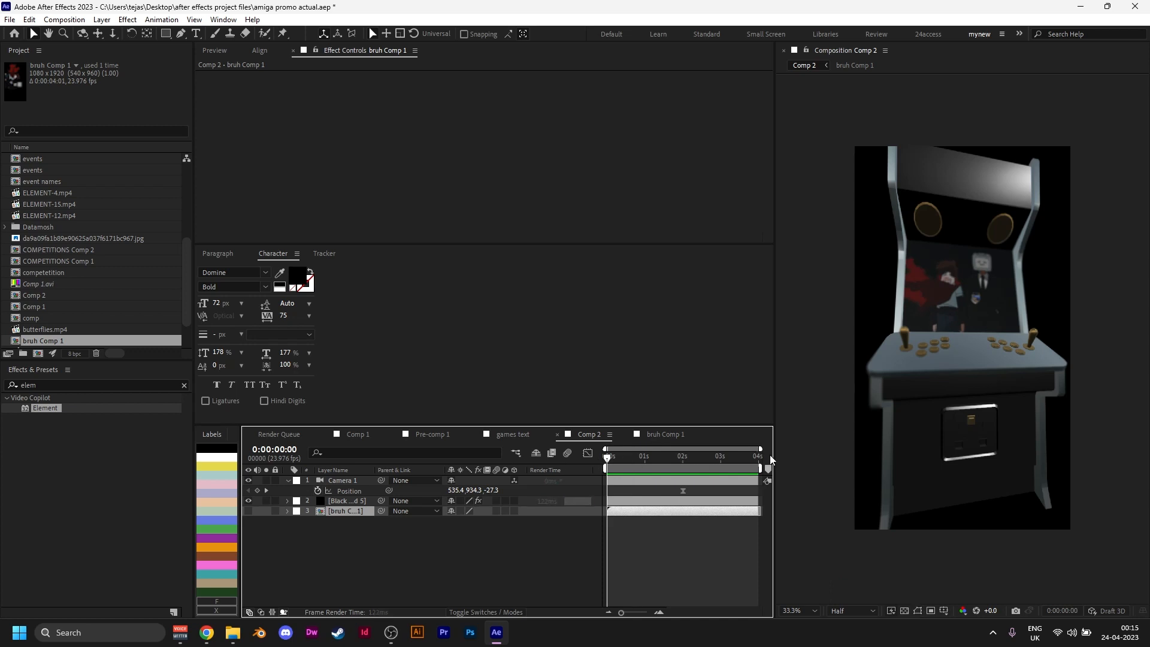